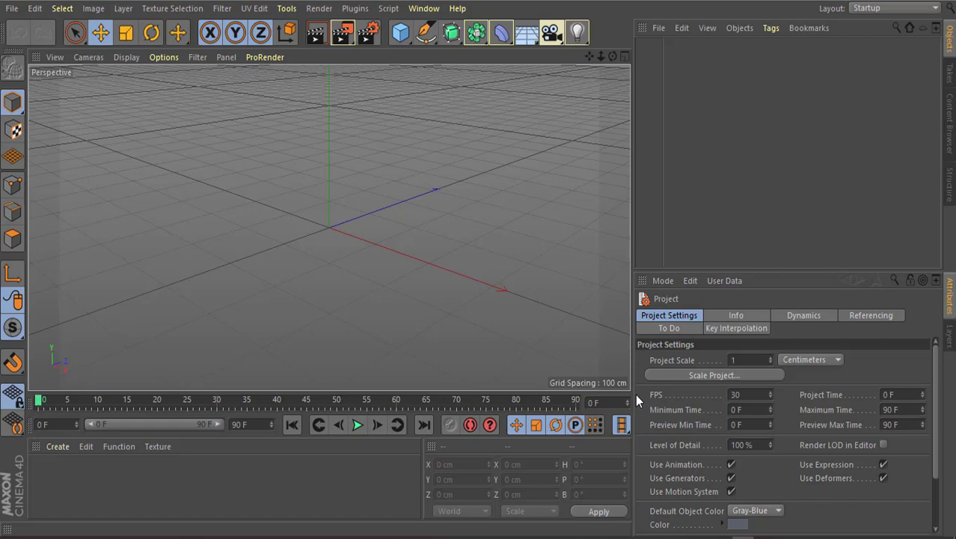
# Step: Add a default 200 cm Cube primitive at the scene origin
pyautogui.click(400, 33)
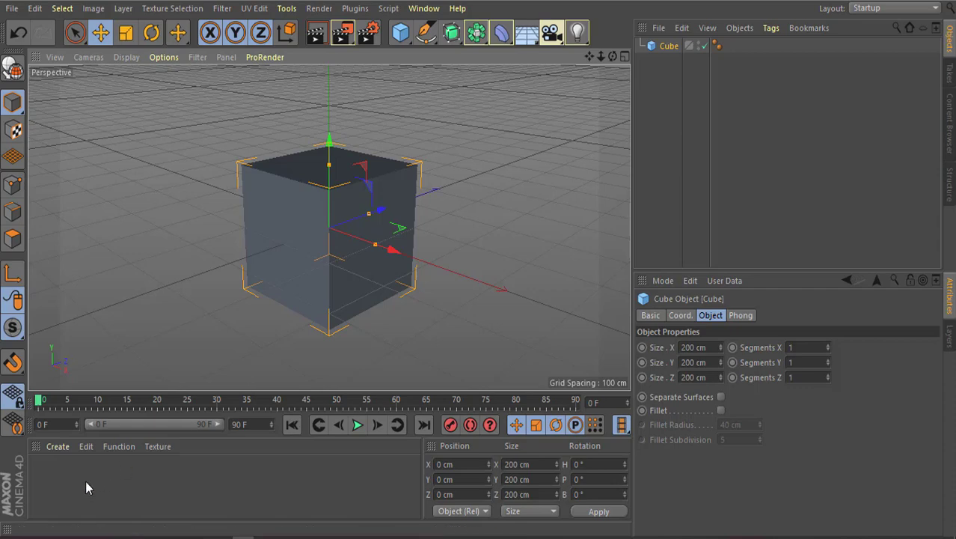
# Step: Create the Mat material and give it a blue-violet colour of H 246°, S 70%, V 68%
pyautogui.doubleClick(52, 488)
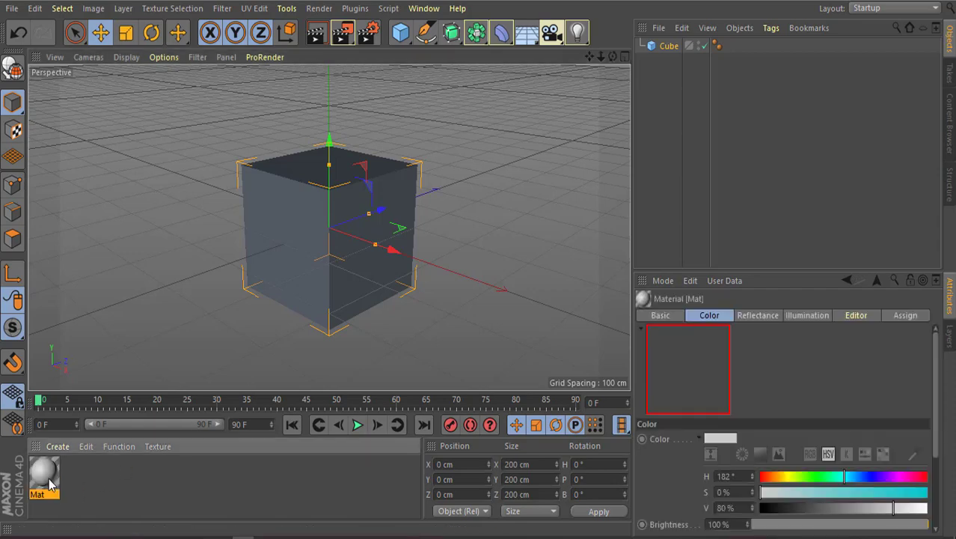
pyautogui.doubleClick(55, 488)
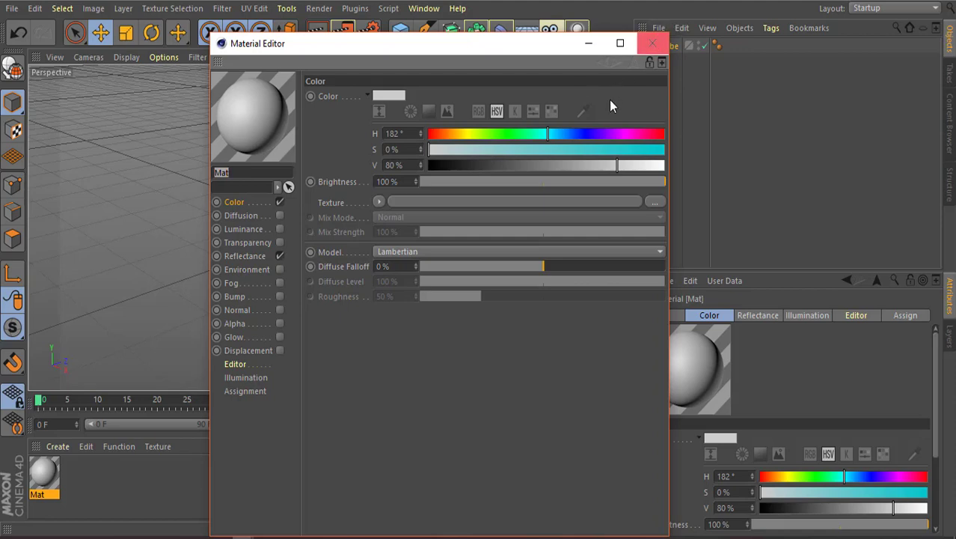
pyautogui.click(589, 134)
pyautogui.moveTo(618, 149); pyautogui.dragTo(595, 150)
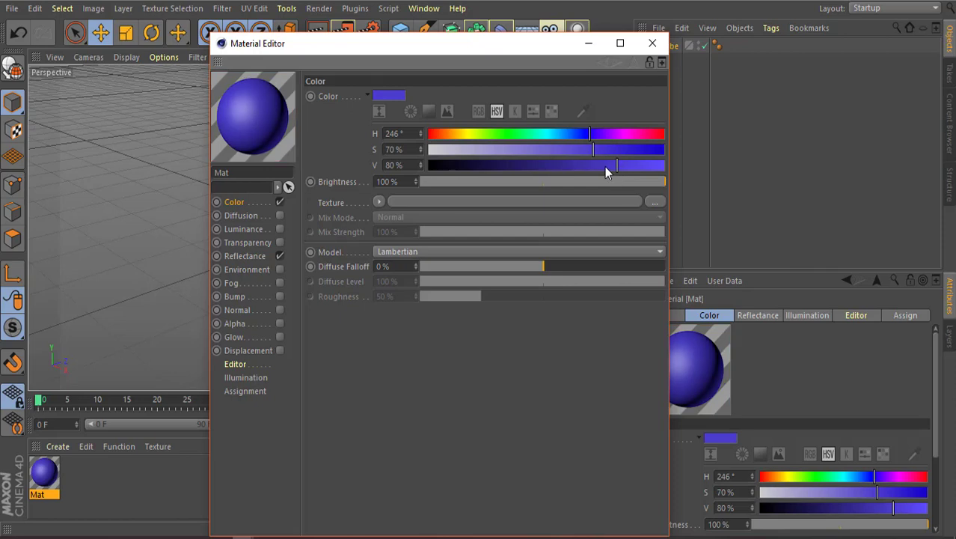
pyautogui.click(589, 165)
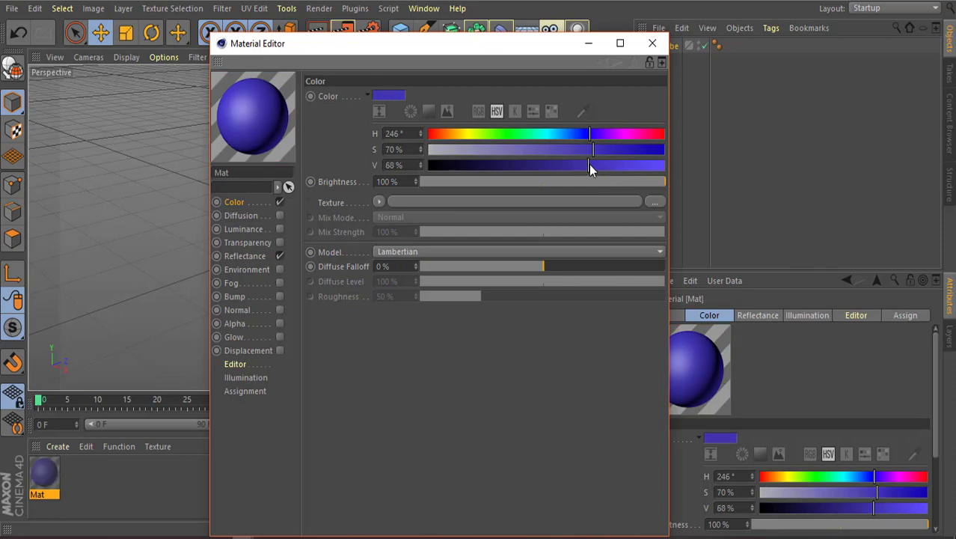
pyautogui.click(651, 43)
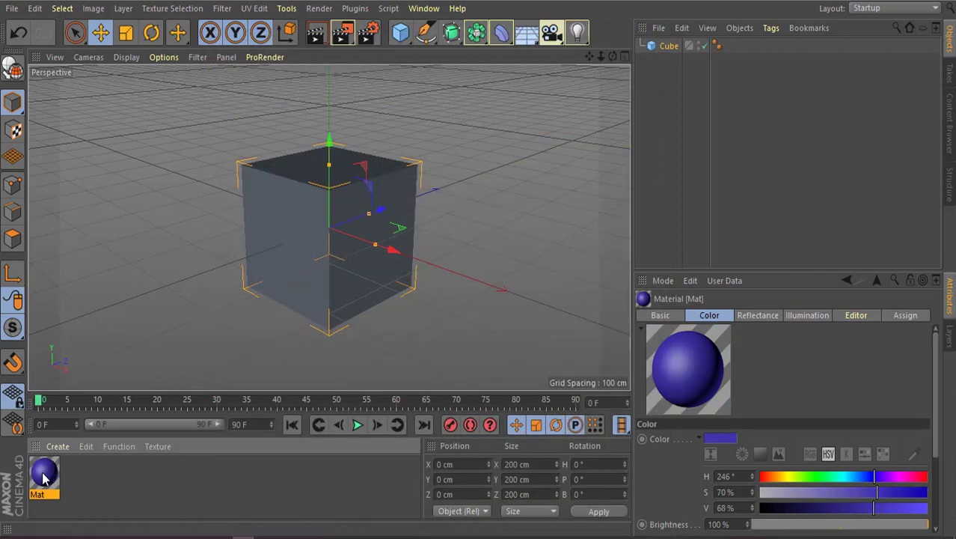
# Step: Drag Mat onto the cube as a UVW texture tag and browse the primitive and spline palettes
pyautogui.moveTo(47, 477)
pyautogui.mouseDown()
pyautogui.moveTo(236, 338)
pyautogui.moveTo(309, 256)
pyautogui.mouseUp()
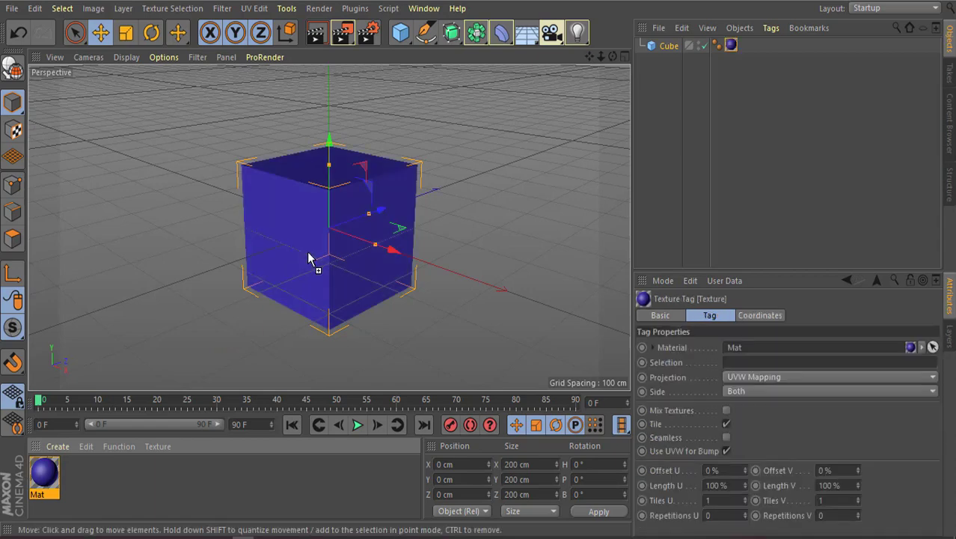
pyautogui.click(404, 41)
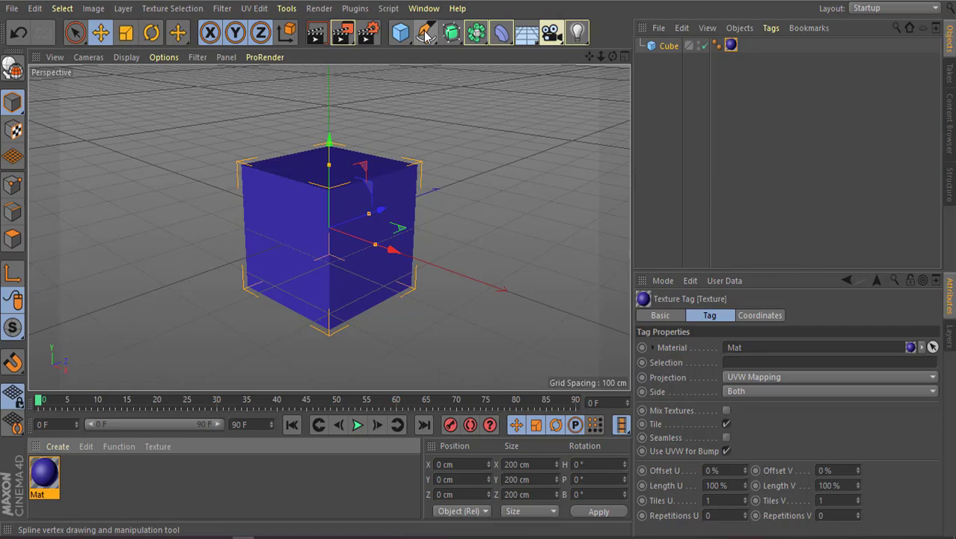
pyautogui.click(424, 33)
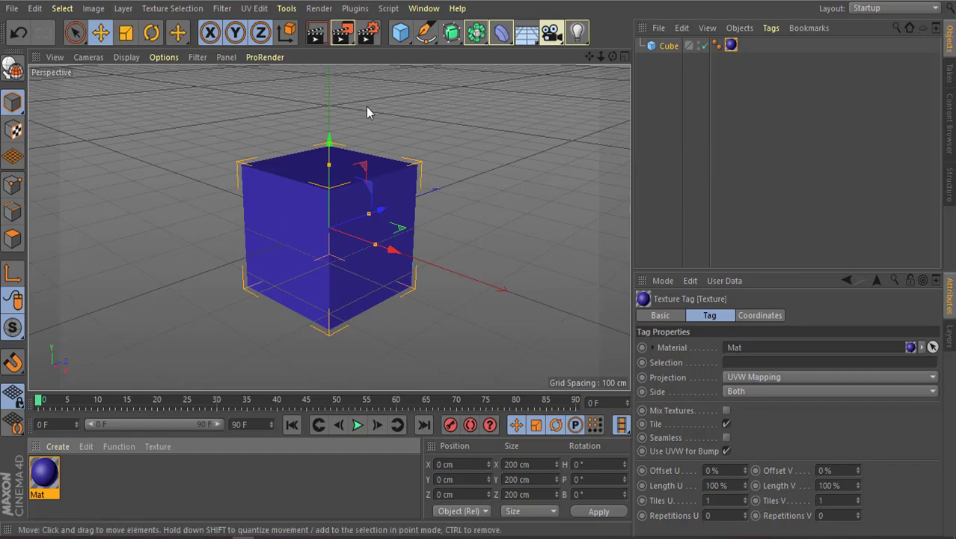
pyautogui.click(39, 495)
# Step: Enable Autokeying and key the cube's size at frames 10 and 32 (about 70 cm wide, 115 cm tall)
pyautogui.moveTo(412, 250); pyautogui.dragTo(440, 258)
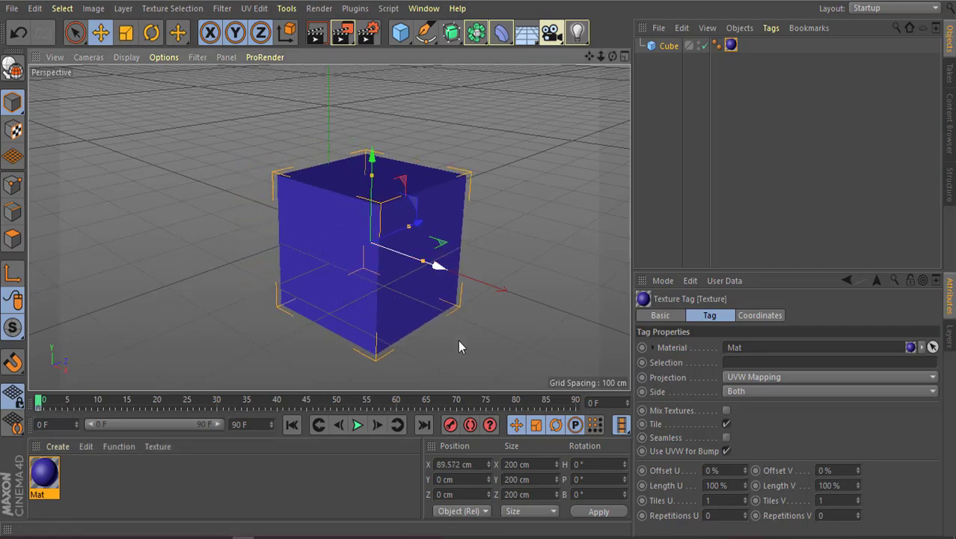
pyautogui.click(105, 404)
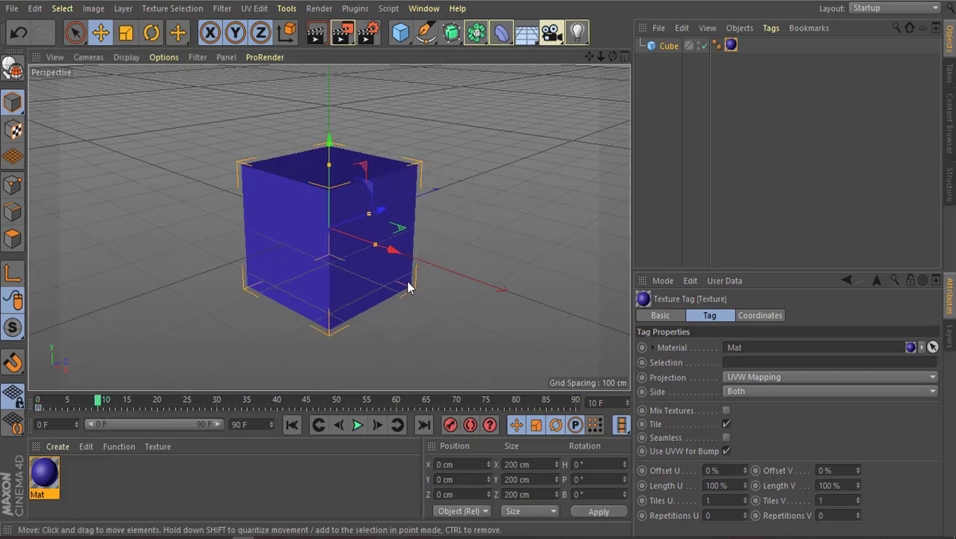
pyautogui.click(470, 425)
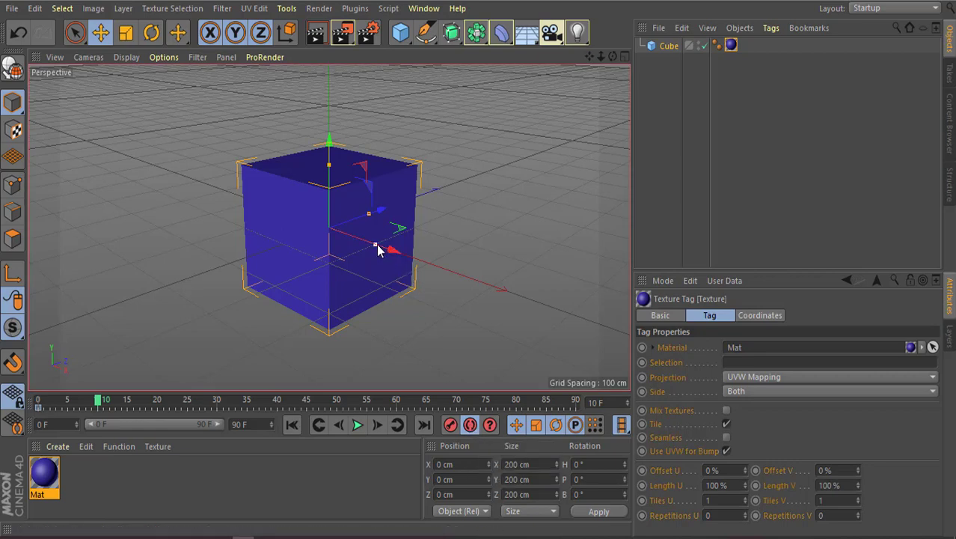
pyautogui.moveTo(376, 248); pyautogui.dragTo(394, 253)
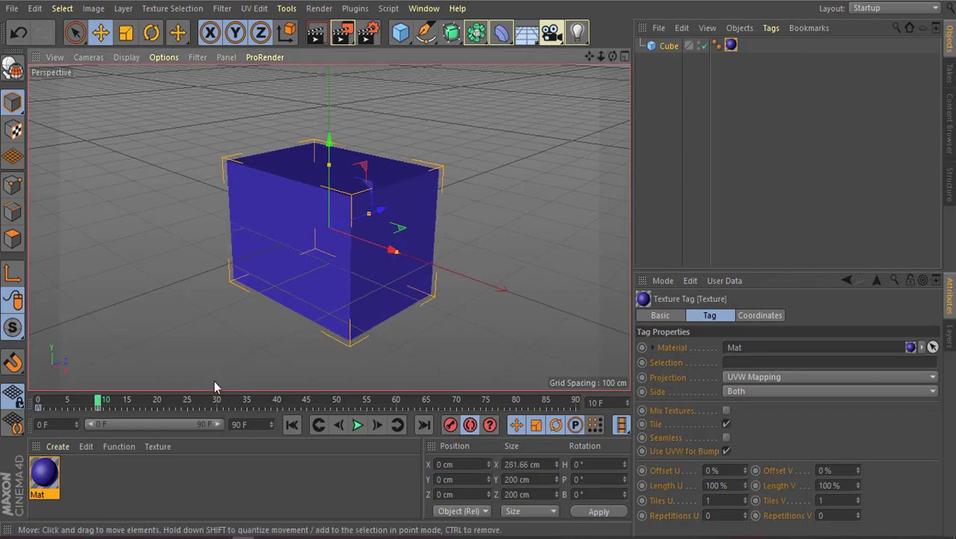
pyautogui.click(229, 400)
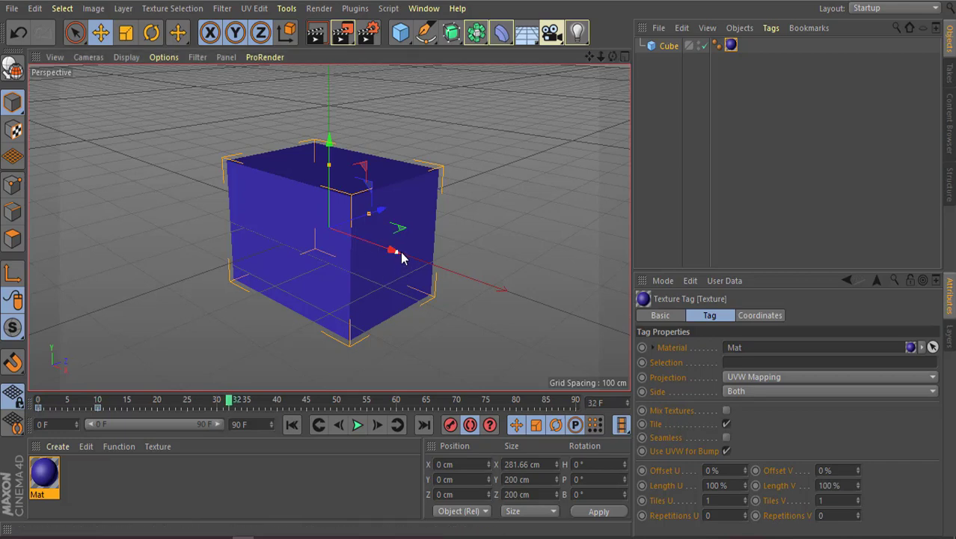
pyautogui.moveTo(399, 251); pyautogui.dragTo(345, 244)
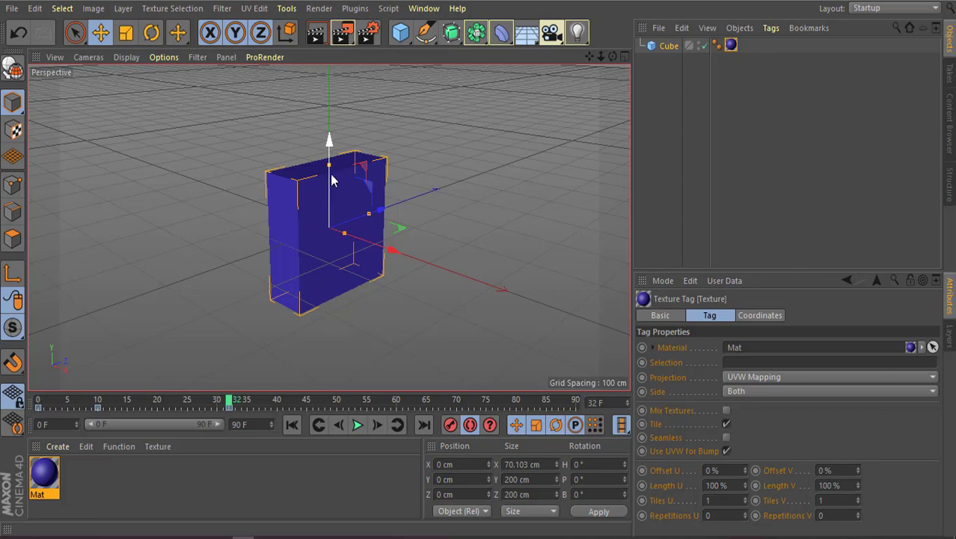
pyautogui.moveTo(333, 180); pyautogui.dragTo(337, 207)
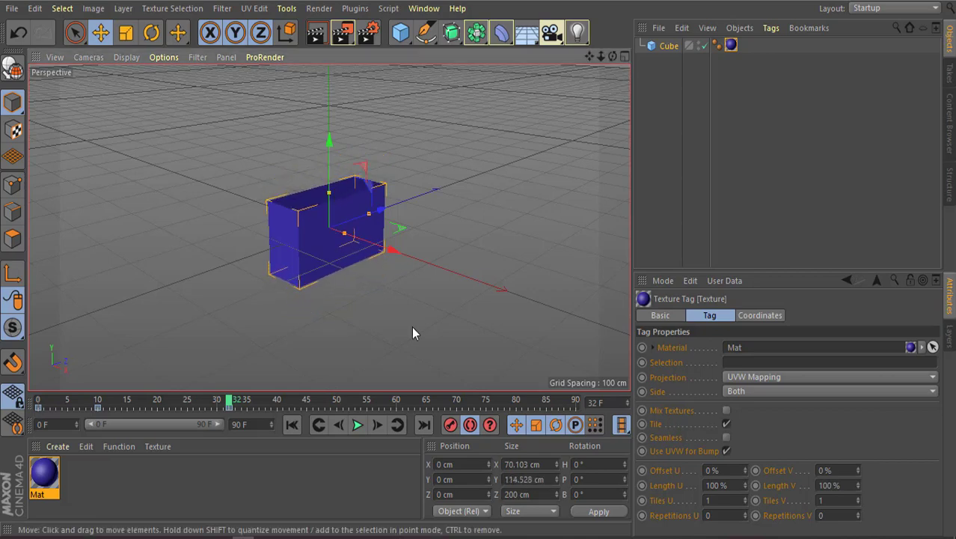
# Step: Key the cube at frame 53 (194 cm tall), 75 (390 cm deep) and 89 (129 × 103 × 175 cm)
pyautogui.click(356, 401)
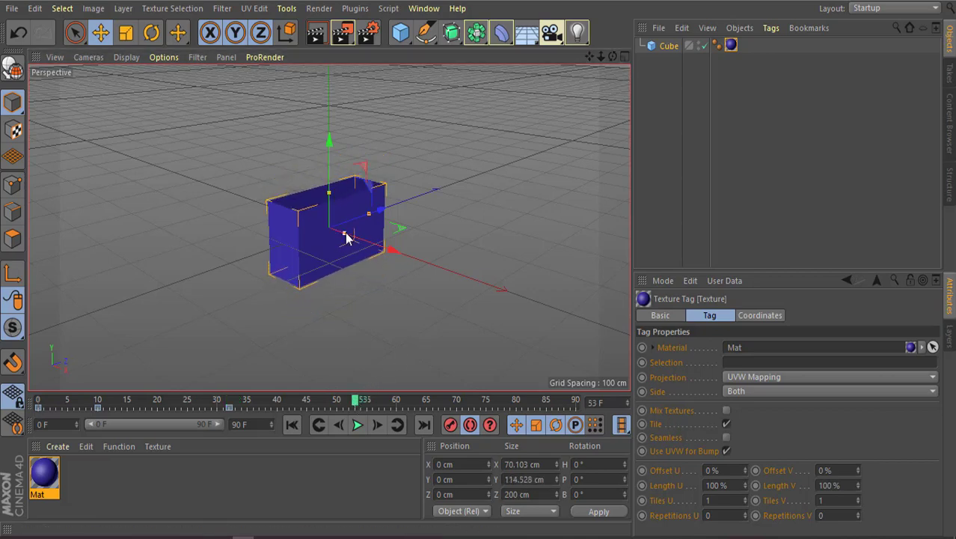
pyautogui.moveTo(330, 193); pyautogui.dragTo(329, 166)
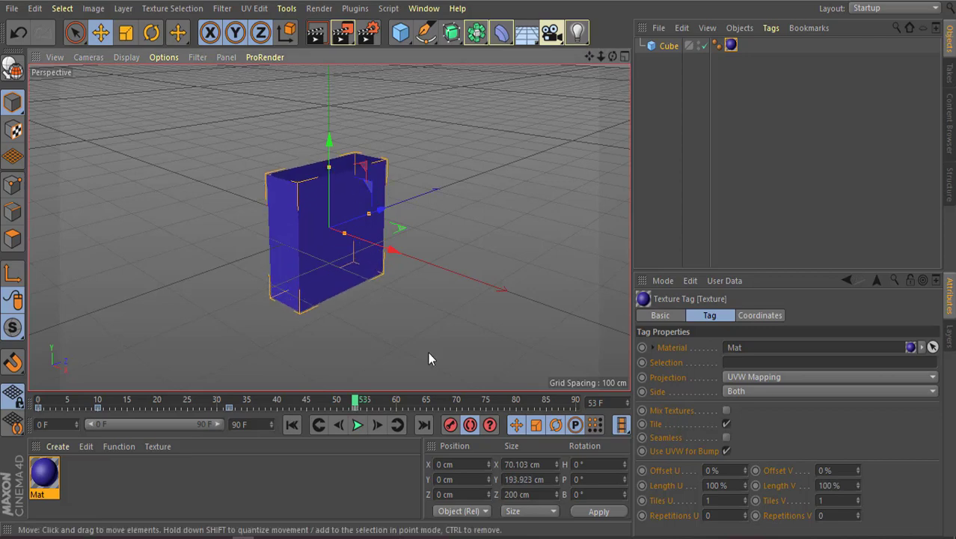
pyautogui.click(485, 402)
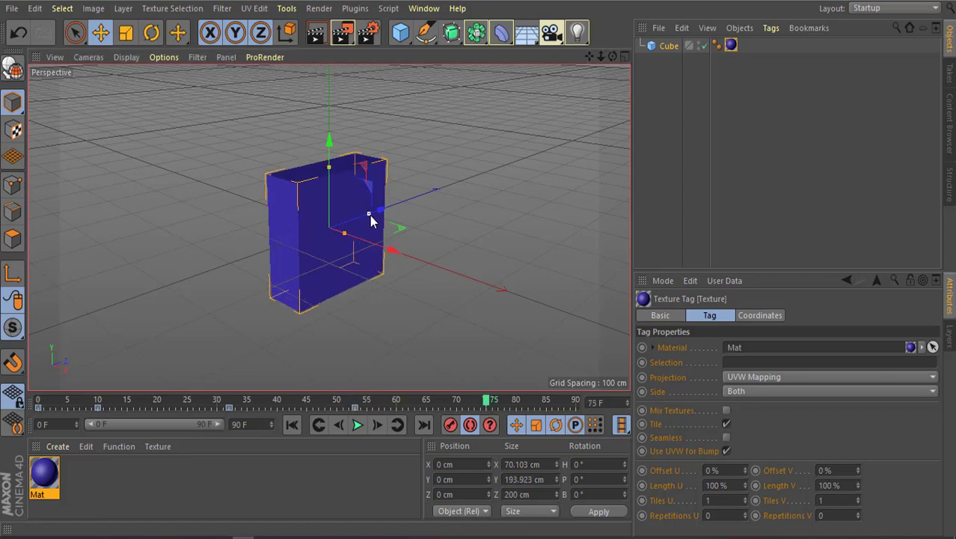
pyautogui.moveTo(370, 216); pyautogui.dragTo(402, 201)
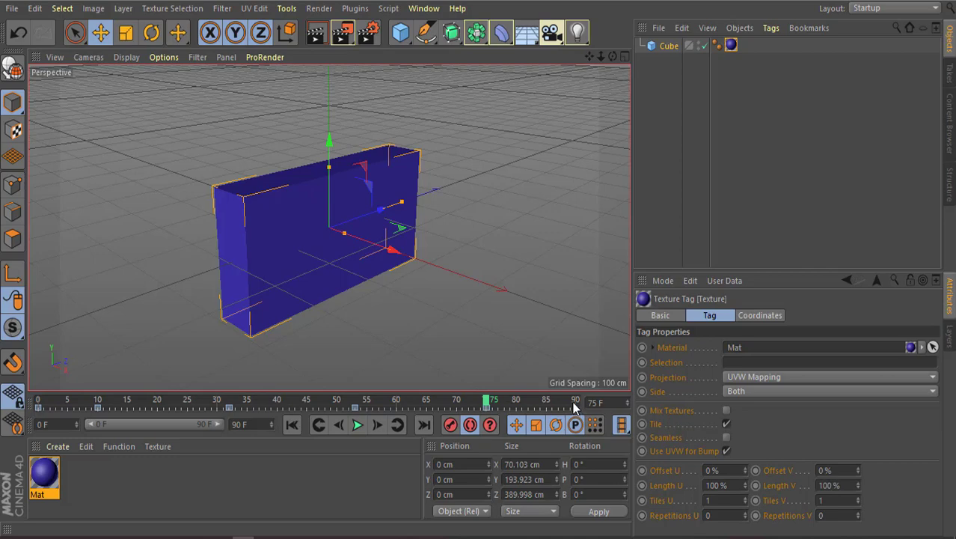
pyautogui.click(575, 406)
pyautogui.moveTo(402, 206); pyautogui.dragTo(365, 215)
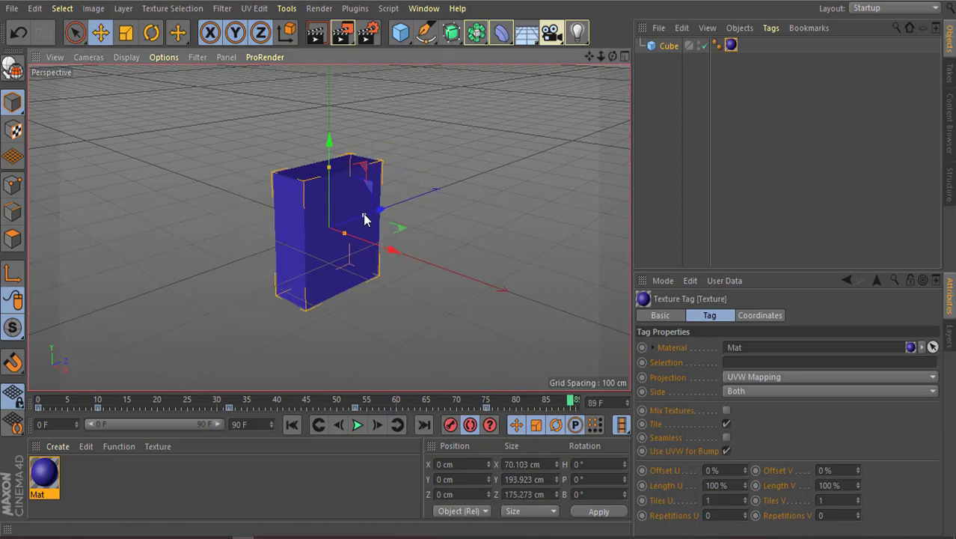
pyautogui.moveTo(329, 164); pyautogui.dragTo(339, 227)
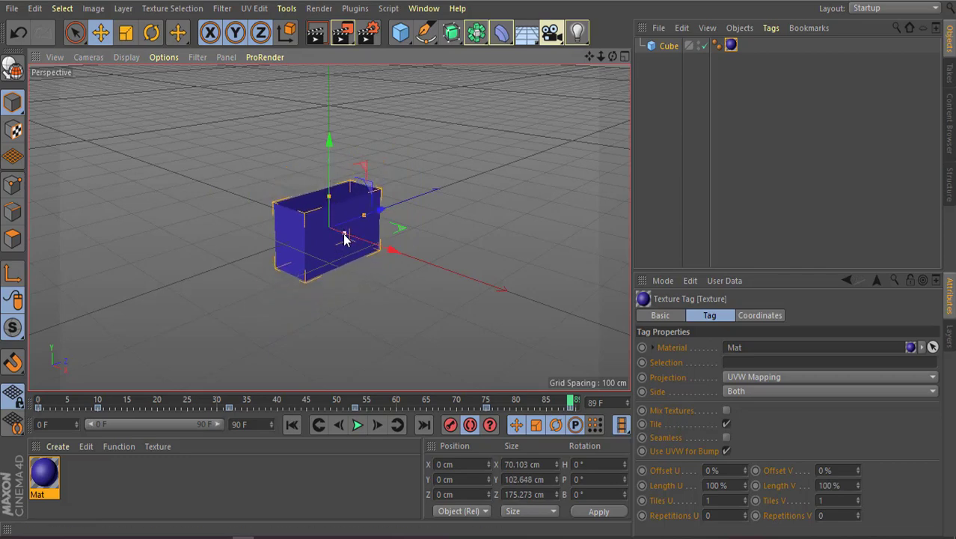
pyautogui.moveTo(344, 238); pyautogui.dragTo(358, 247)
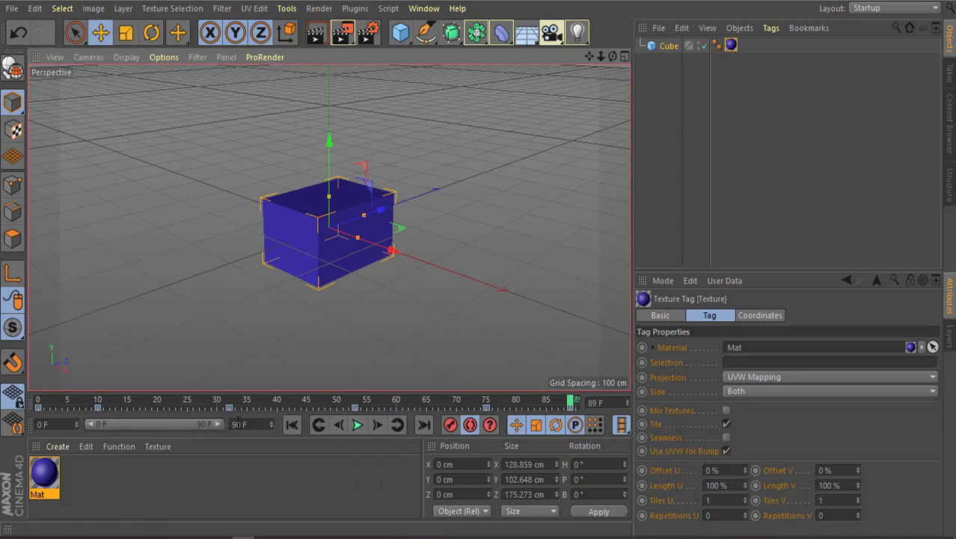
pyautogui.moveTo(250, 424); pyautogui.dragTo(222, 425)
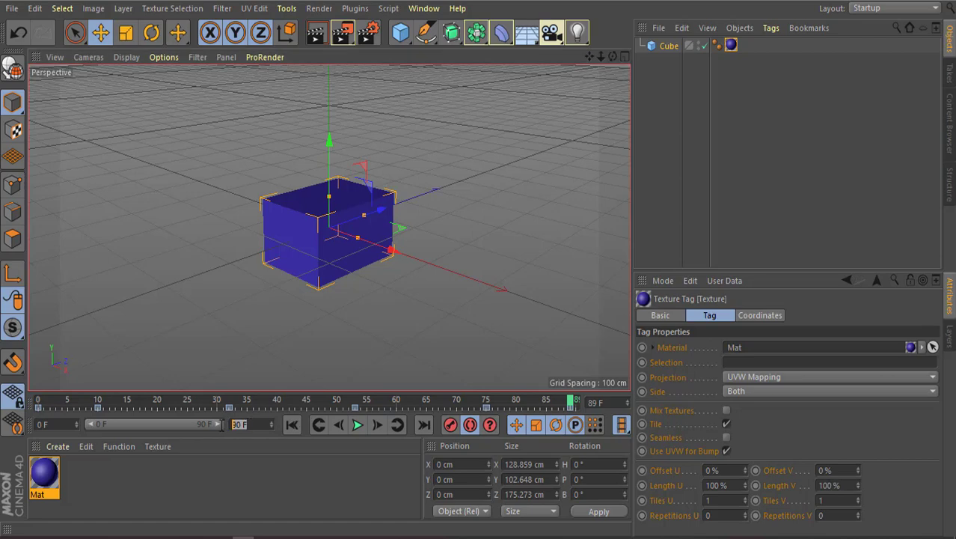
pyautogui.write('90')
pyautogui.write('1000')
pyautogui.press('Return')
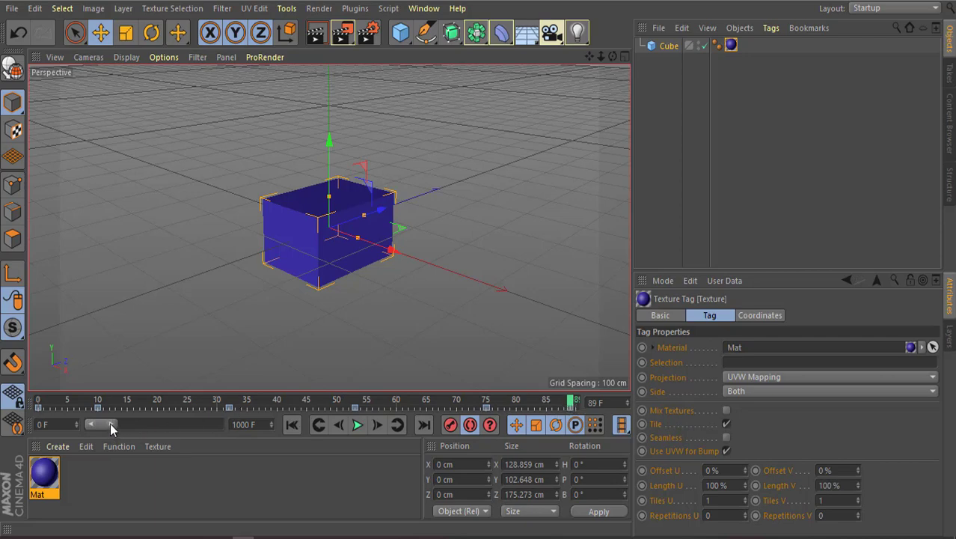
pyautogui.moveTo(110, 422); pyautogui.dragTo(256, 444)
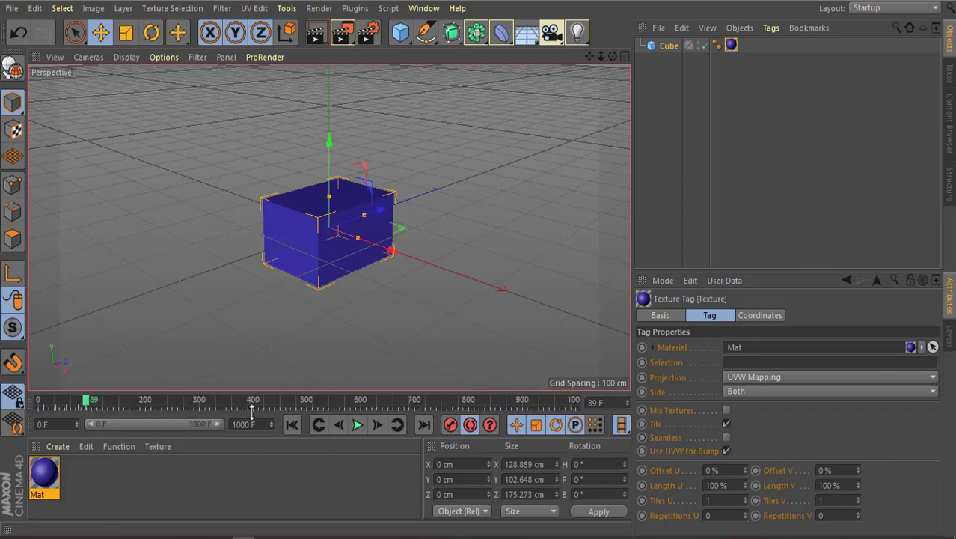
pyautogui.moveTo(259, 423); pyautogui.dragTo(230, 425)
pyautogui.write('90')
pyautogui.press('Return')
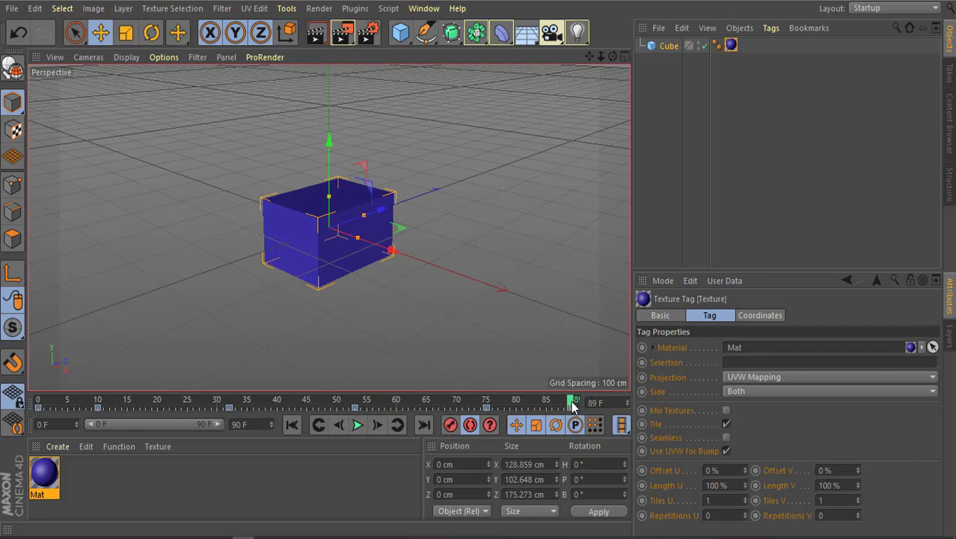
# Step: Play the animation, switch to Live Selection, pause at frame 55, and view the environment palette
pyautogui.click(357, 425)
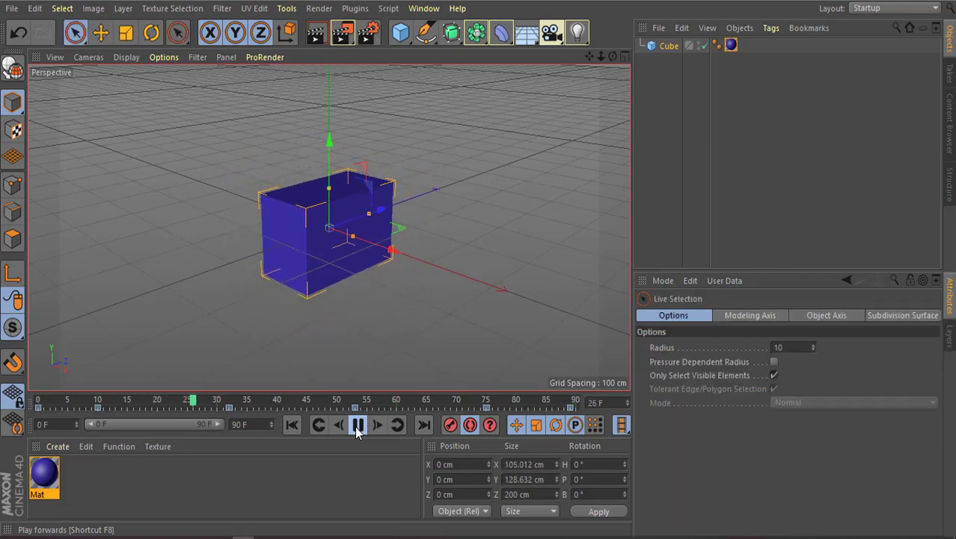
pyautogui.press('9')
pyautogui.click(357, 425)
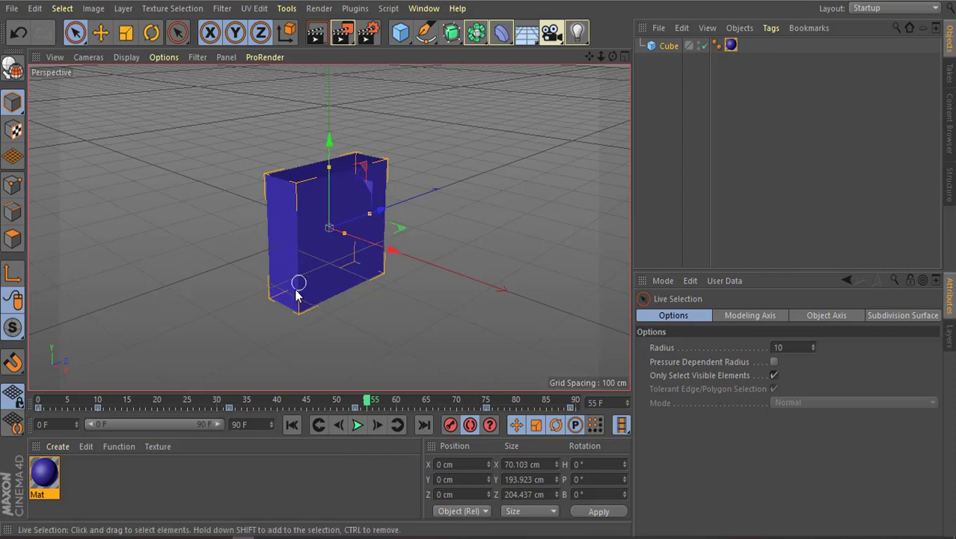
pyautogui.click(530, 39)
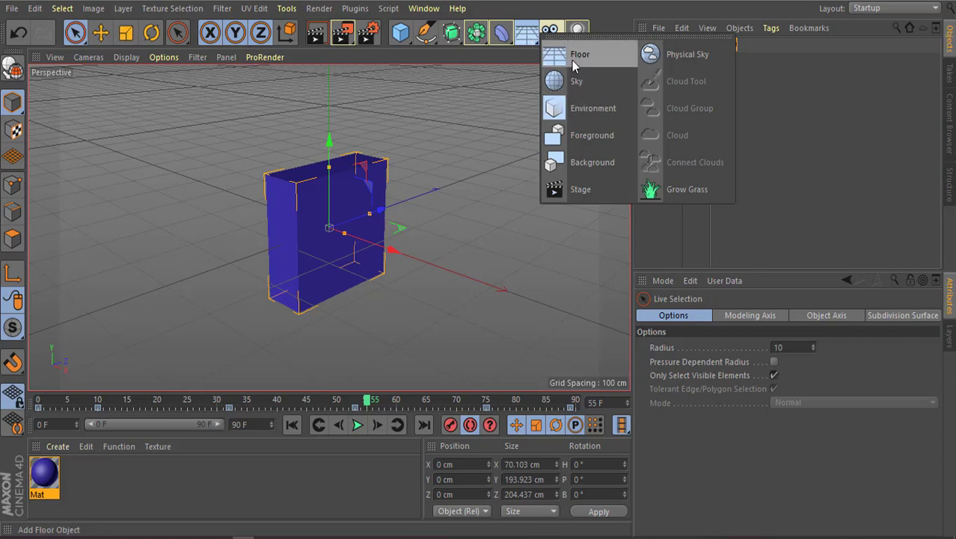
pyautogui.click(592, 2)
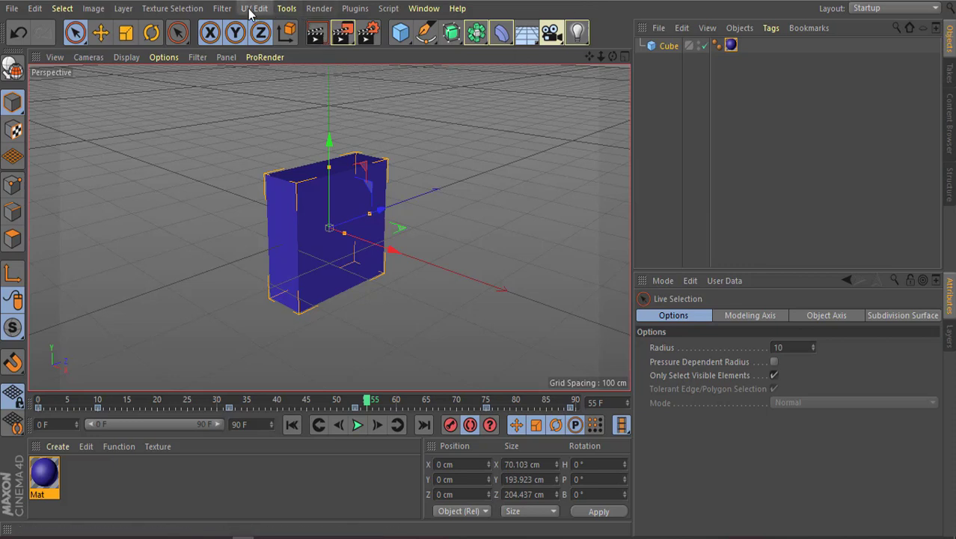
pyautogui.click(320, 9)
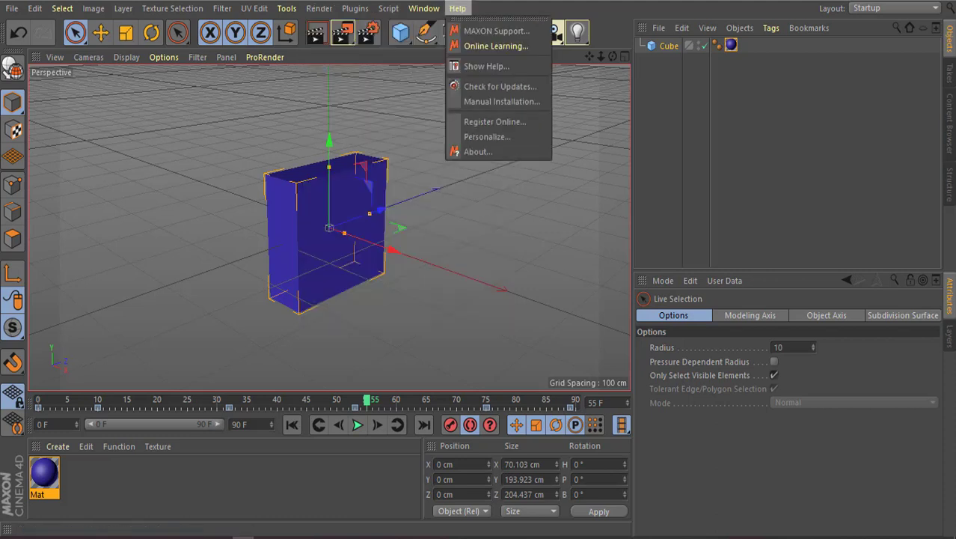
pyautogui.press('Escape')
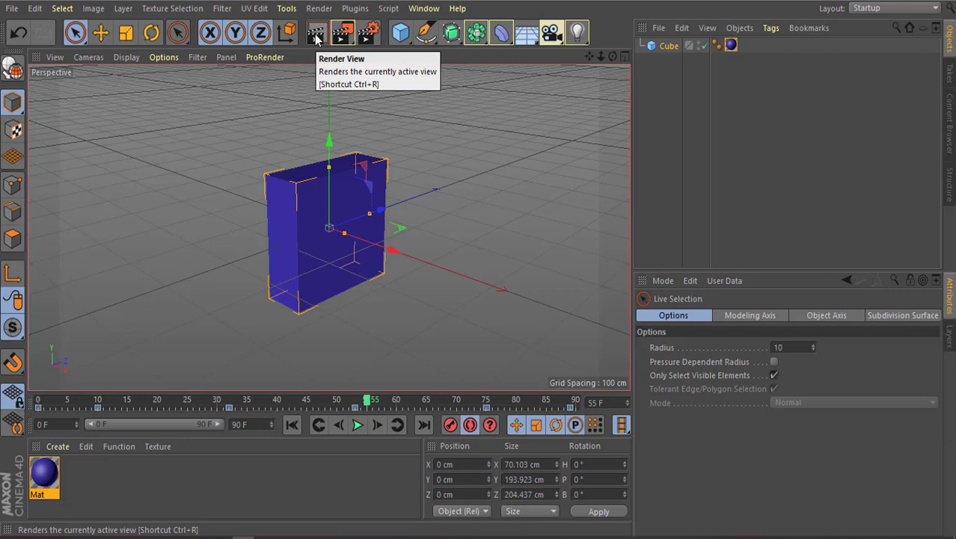
# Step: Render the cube in the viewport with Render View and browse the Render menu
pyautogui.click(314, 36)
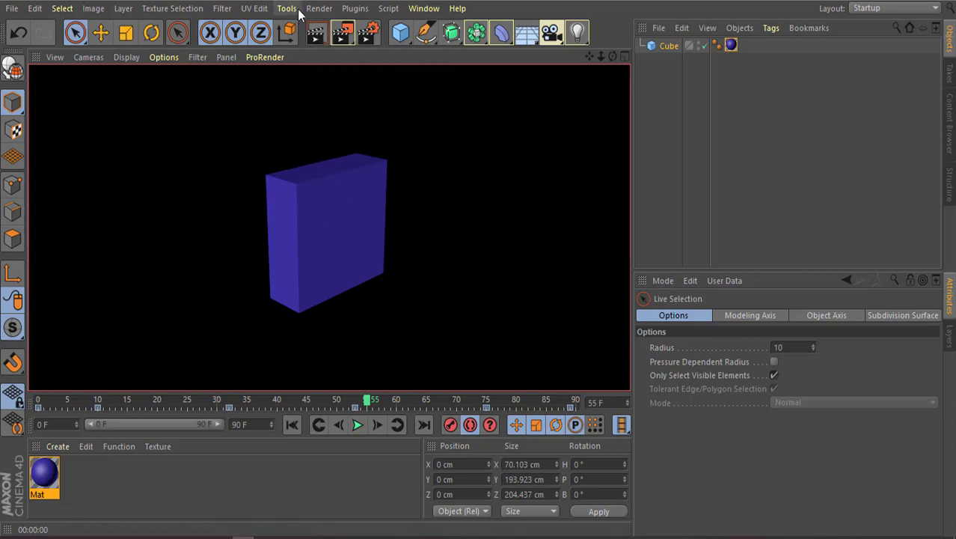
pyautogui.click(323, 10)
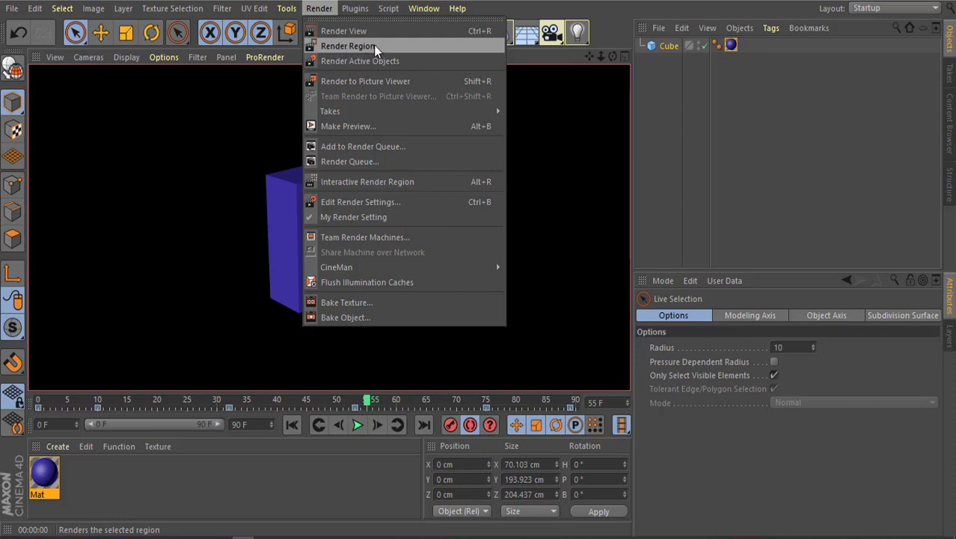
pyautogui.click(457, 8)
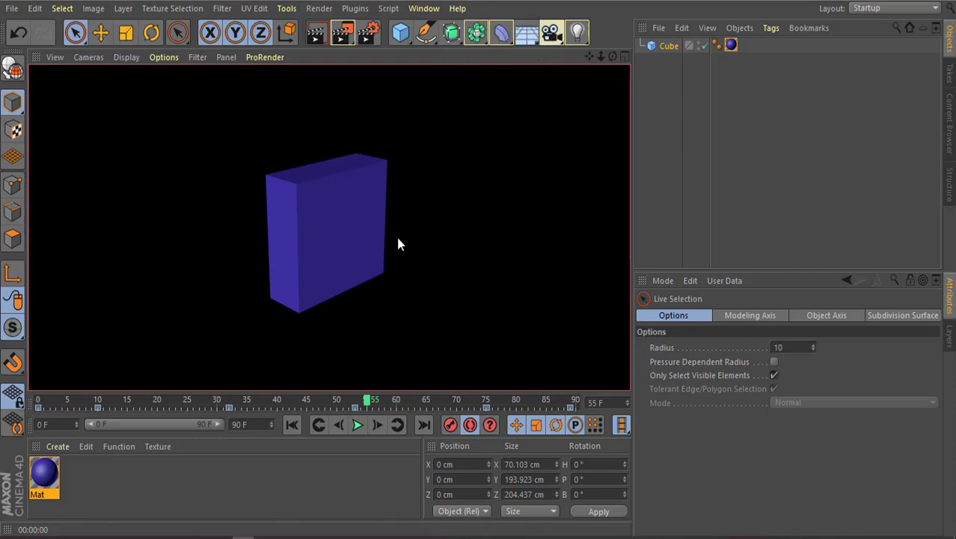
# Step: Clear the viewport render, then test Render Region on an area beside the cube and clear it
pyautogui.click(476, 259)
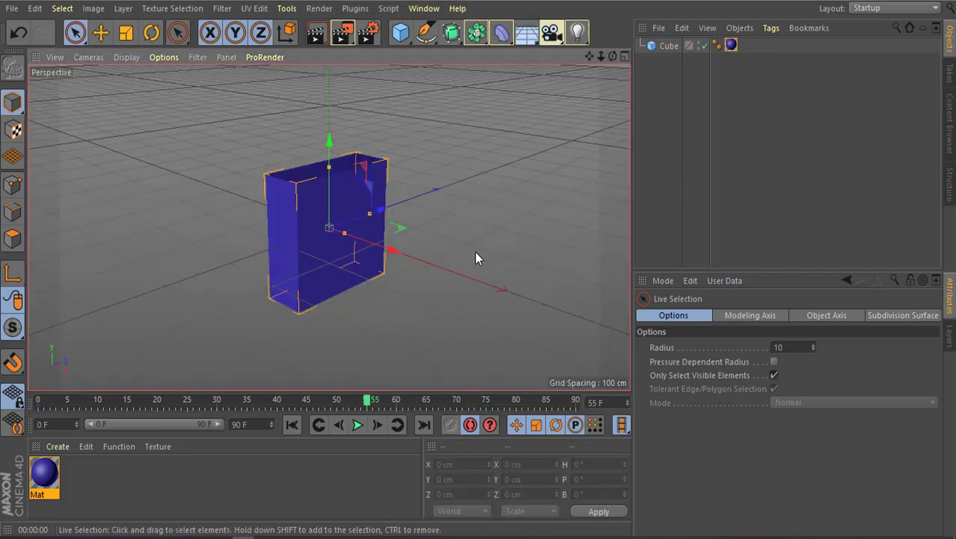
pyautogui.click(389, 90)
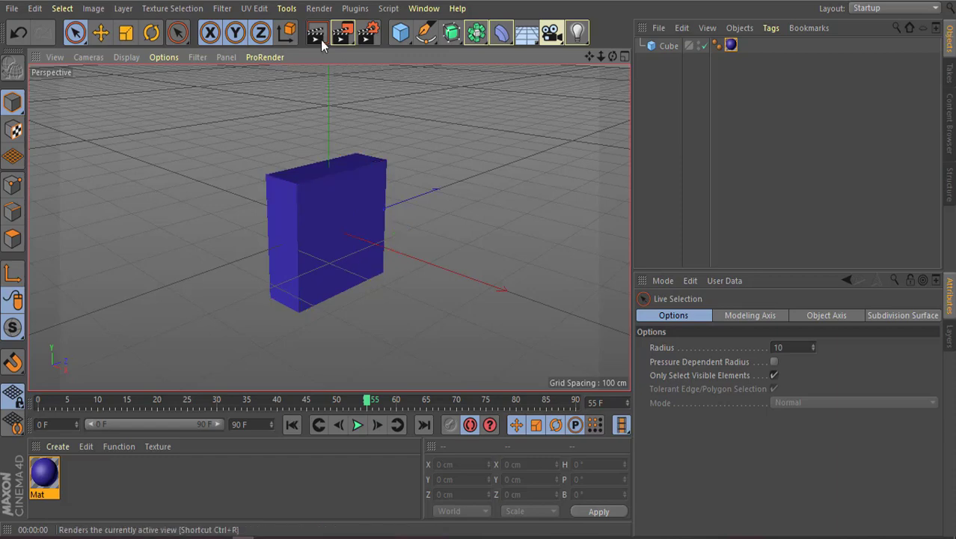
pyautogui.click(321, 10)
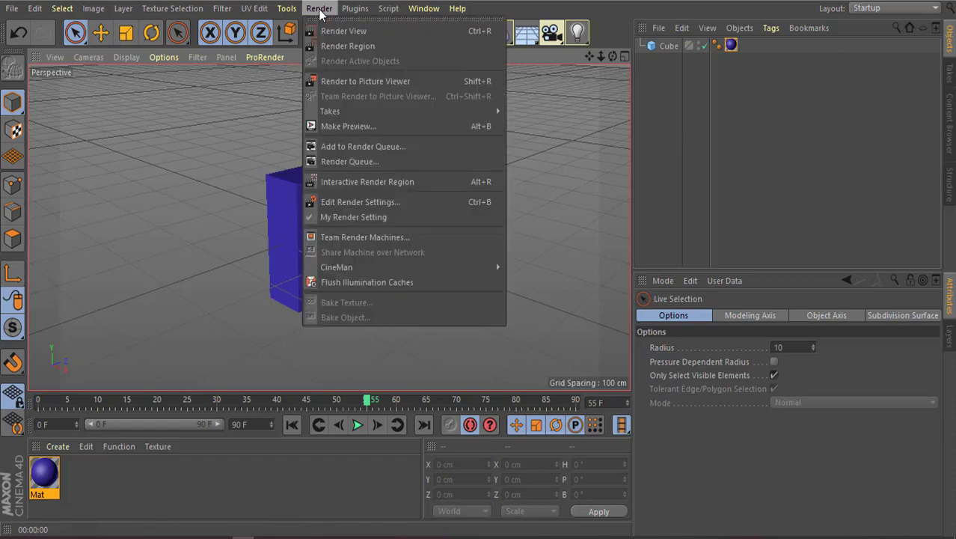
pyautogui.click(340, 46)
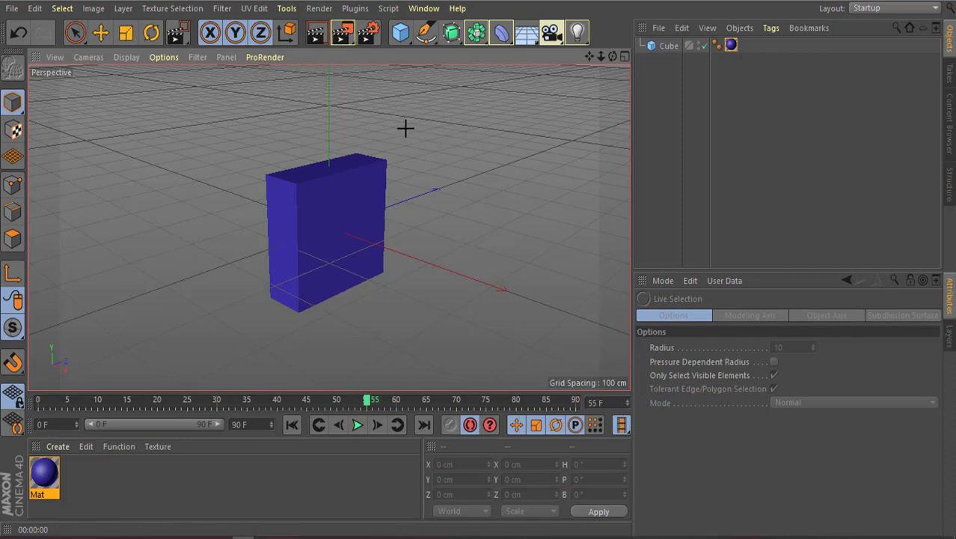
pyautogui.moveTo(405, 128); pyautogui.dragTo(340, 223)
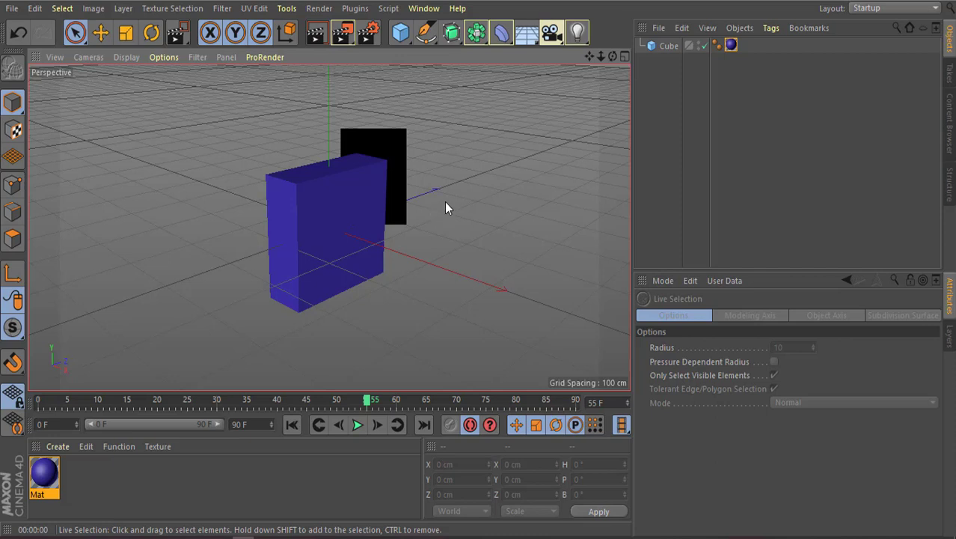
pyautogui.click(288, 294)
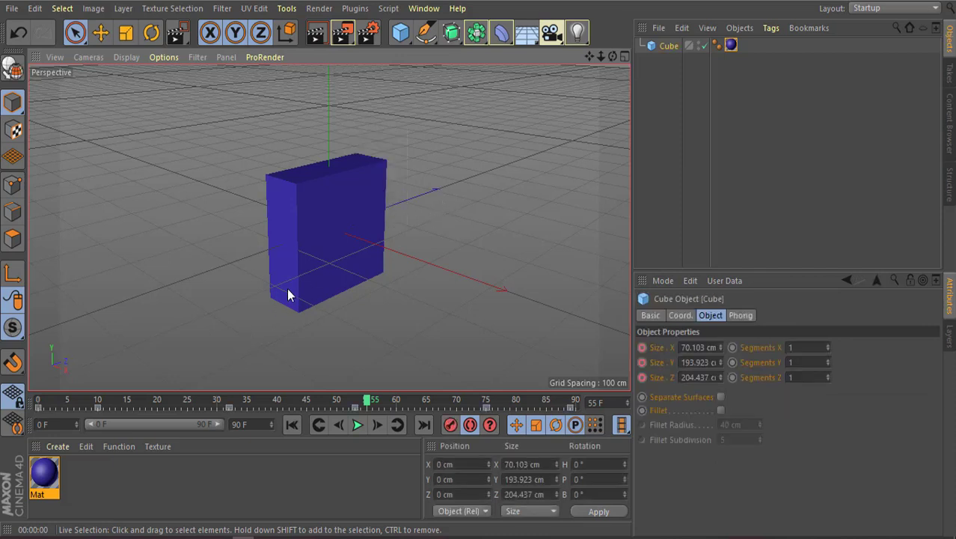
pyautogui.click(400, 194)
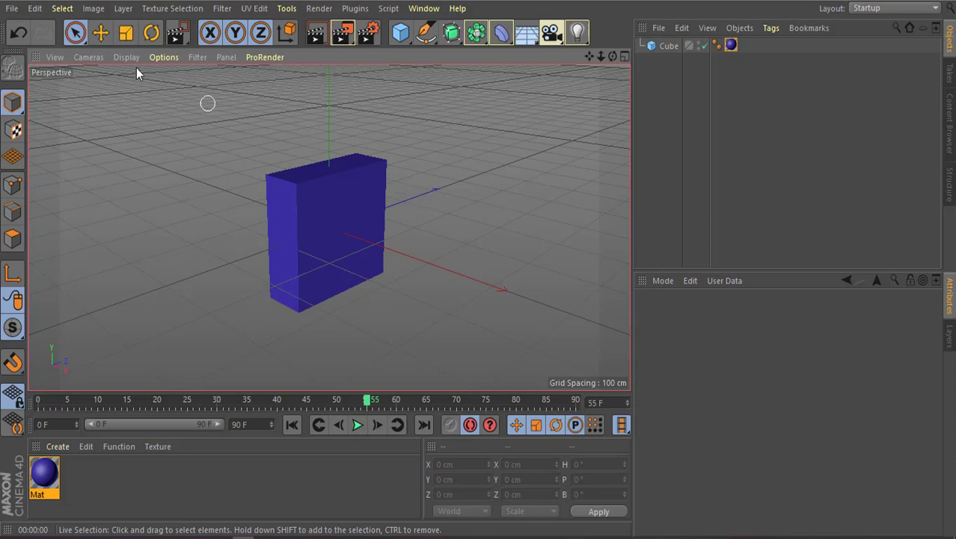
# Step: Render another region from the upper right down to the cube via the render flyout, then clear it
pyautogui.click(98, 28)
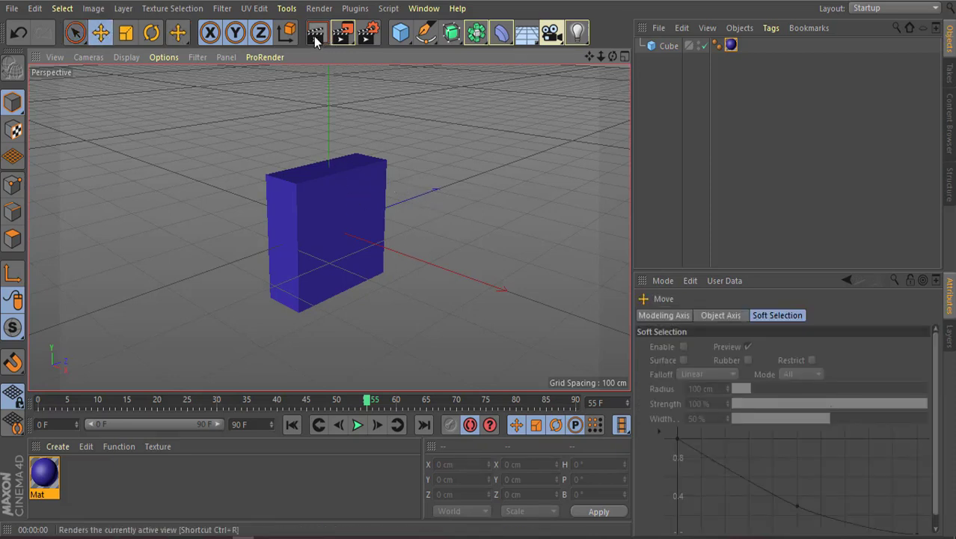
pyautogui.click(318, 9)
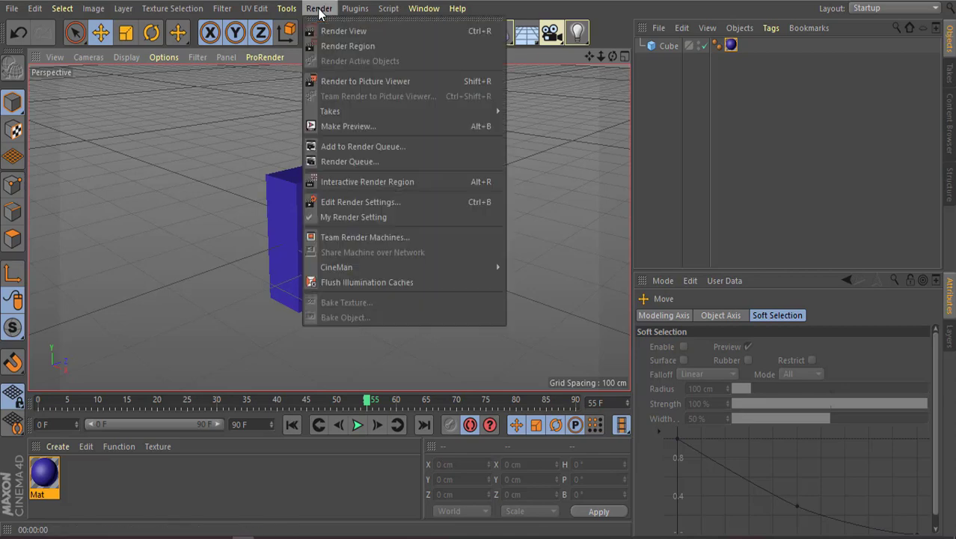
pyautogui.click(347, 47)
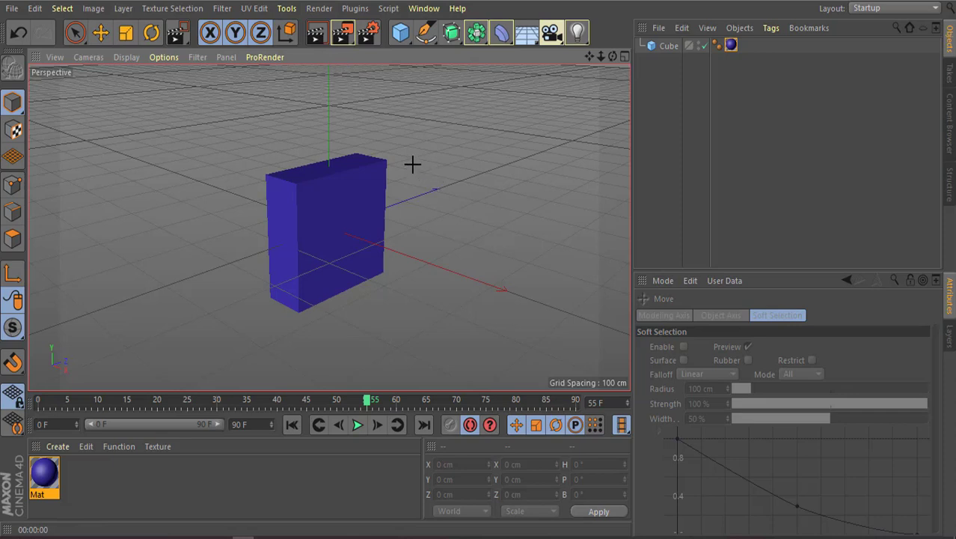
pyautogui.click(345, 34)
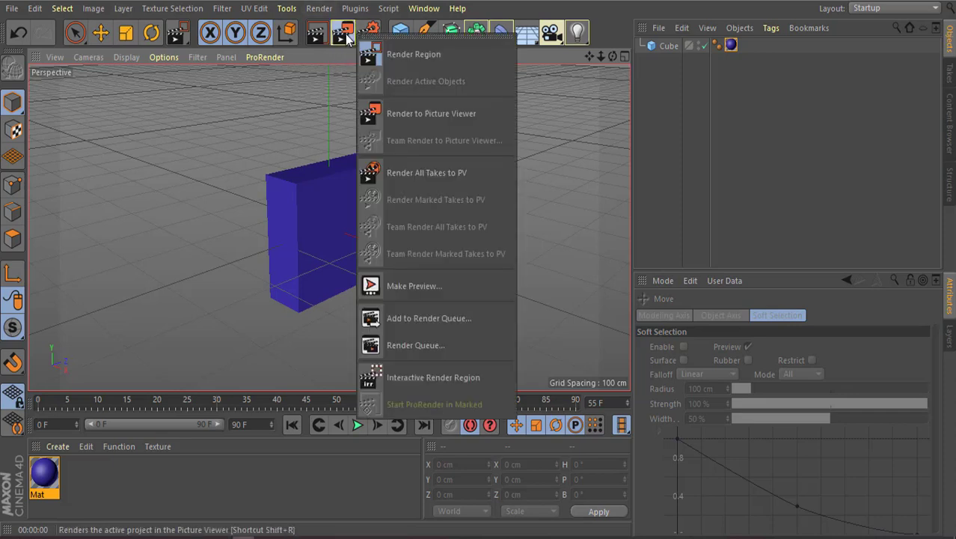
pyautogui.click(387, 53)
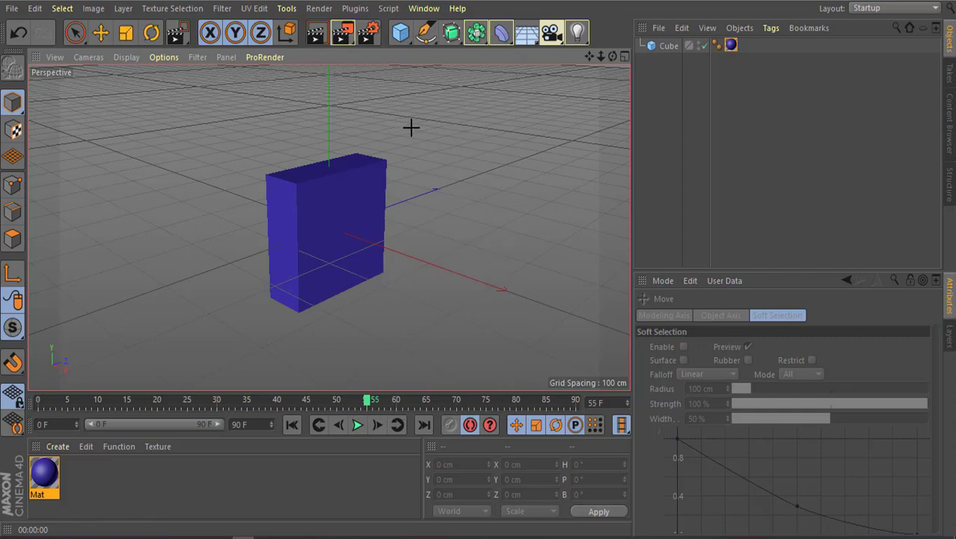
pyautogui.moveTo(410, 127); pyautogui.dragTo(332, 240)
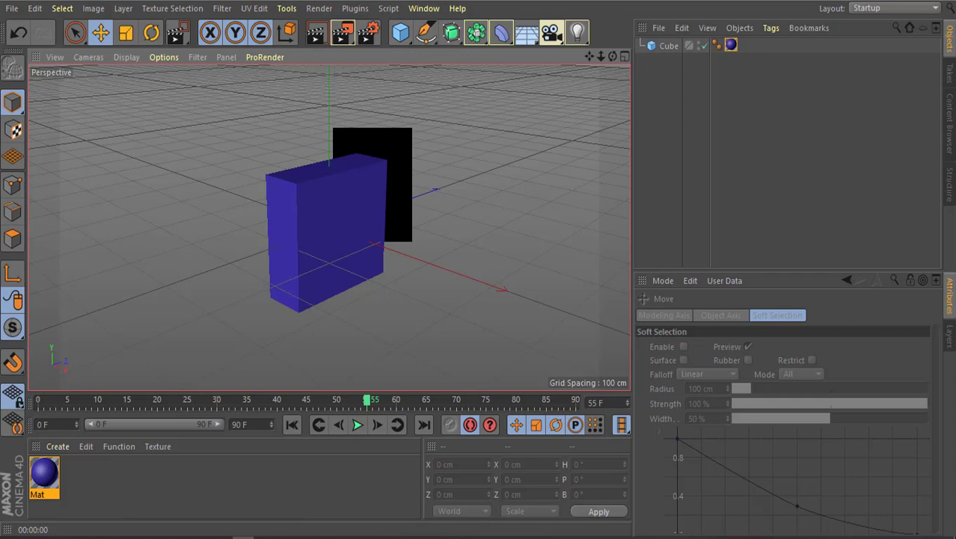
pyautogui.click(418, 121)
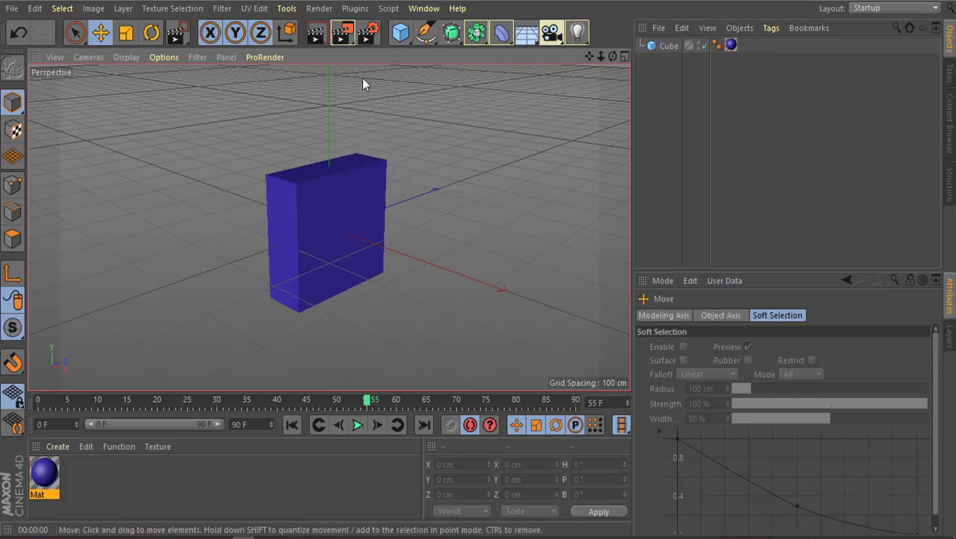
pyautogui.click(343, 33)
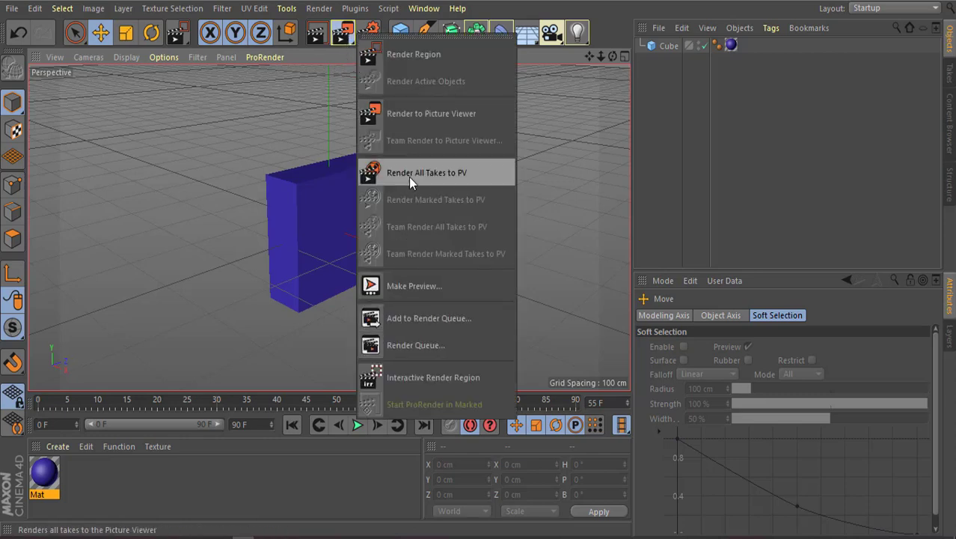
pyautogui.press('Escape')
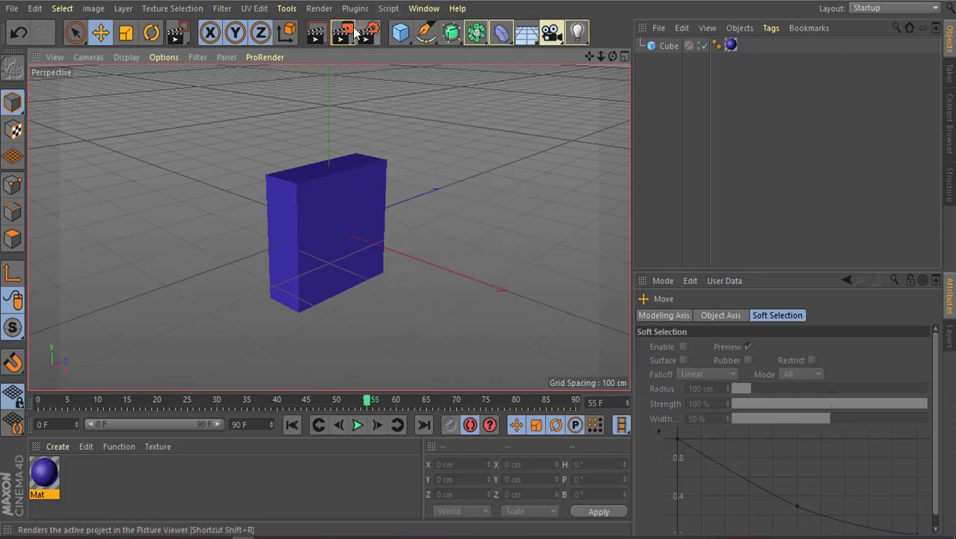
# Step: Render the cube to the Picture Viewer at 1280×720 and pan the image to centre it
pyautogui.click(340, 33)
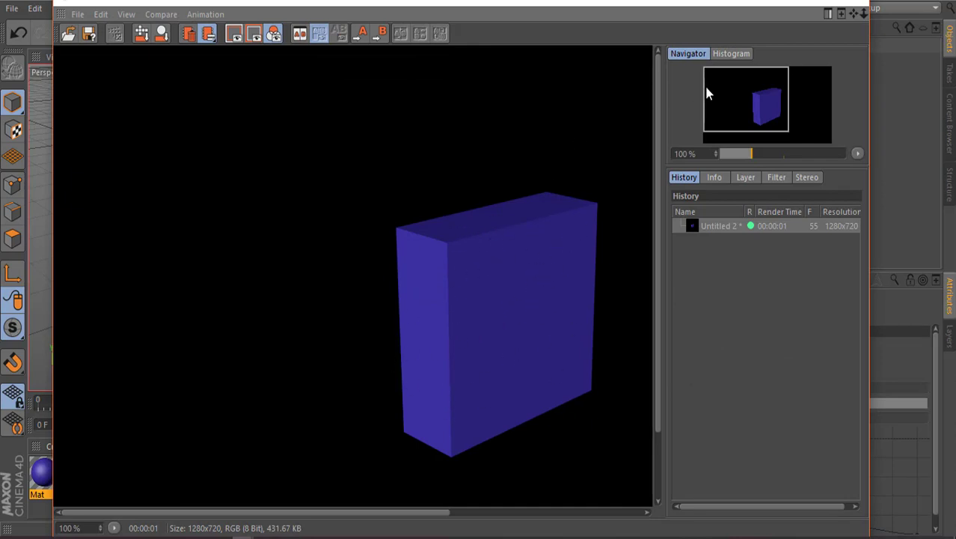
pyautogui.moveTo(743, 92)
pyautogui.mouseDown()
pyautogui.moveTo(766, 89)
pyautogui.moveTo(746, 103)
pyautogui.moveTo(762, 101)
pyautogui.mouseUp()
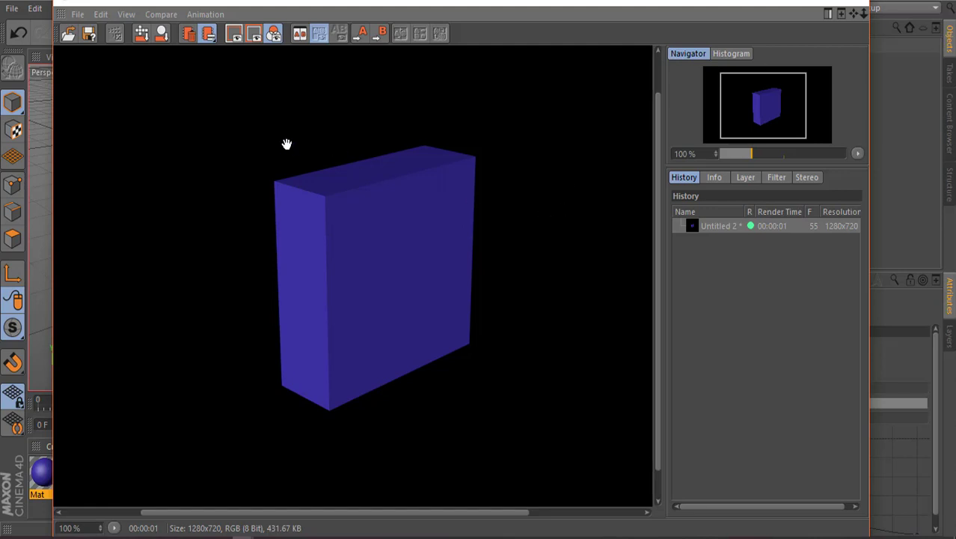
pyautogui.click(87, 32)
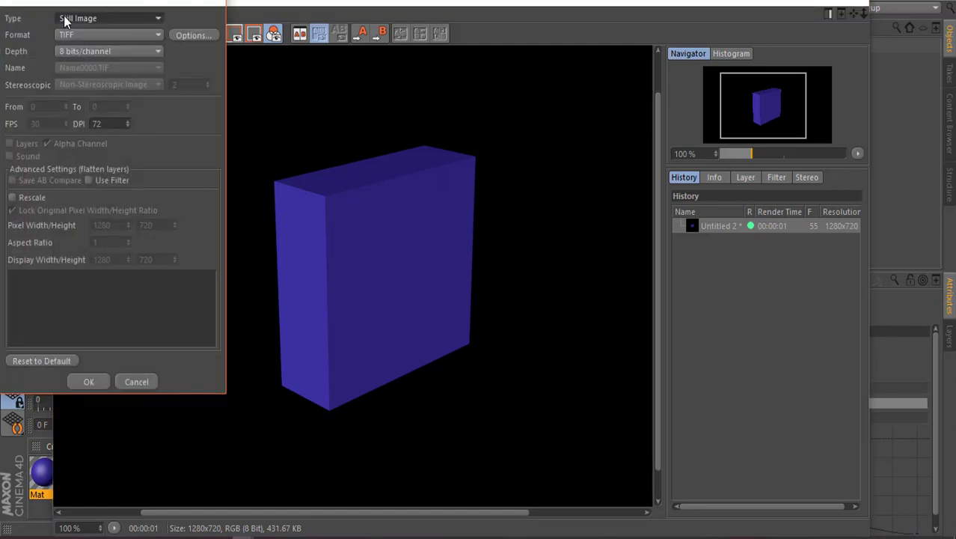
# Step: Keep the save Type as Still Image and list the available image file formats
pyautogui.click(159, 17)
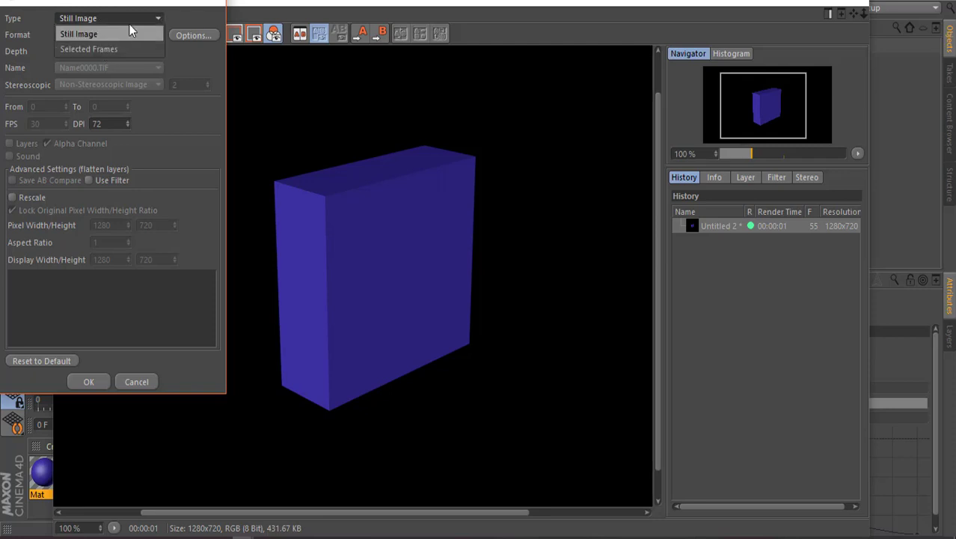
pyautogui.click(159, 21)
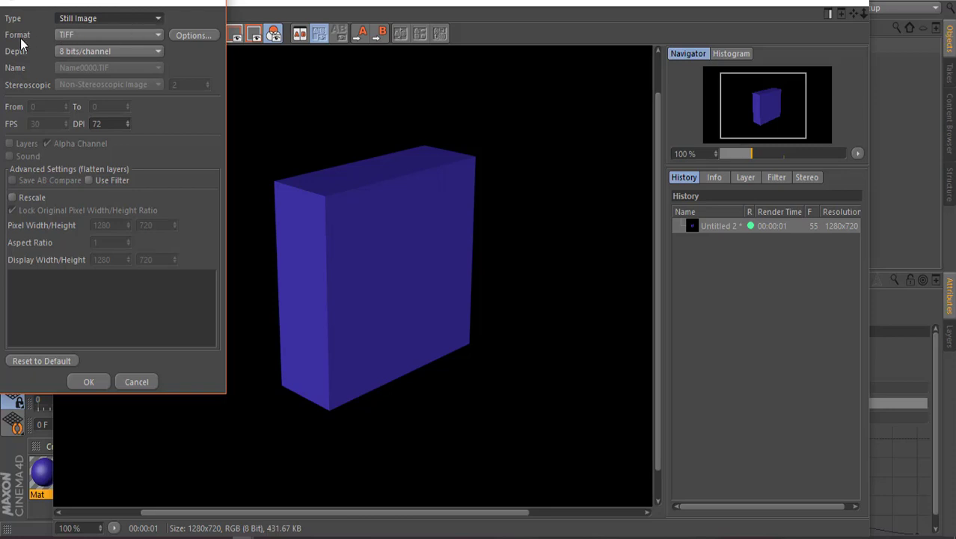
pyautogui.click(160, 36)
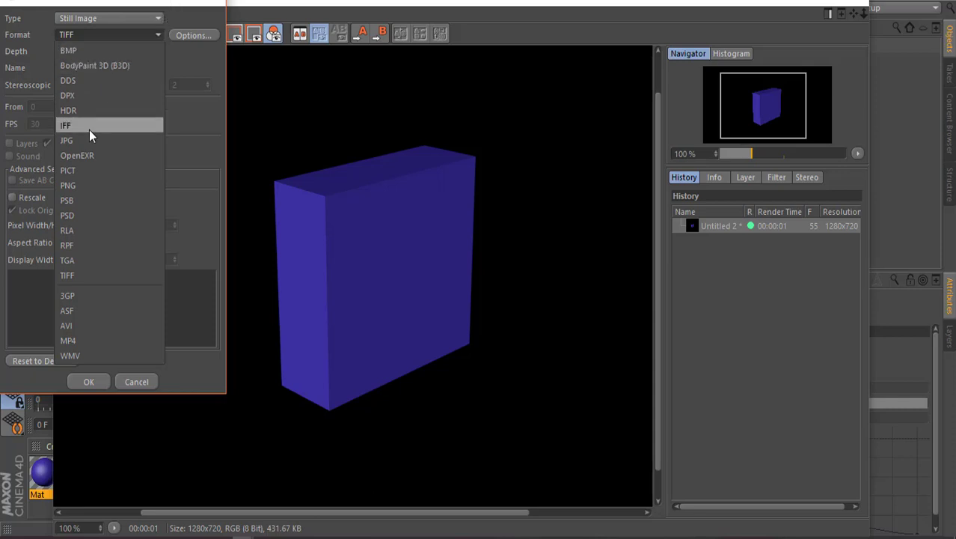
# Step: Switch the save format from TIFF via JPG to MP4 at 8 bits/channel, then close the dialog
pyautogui.click(72, 142)
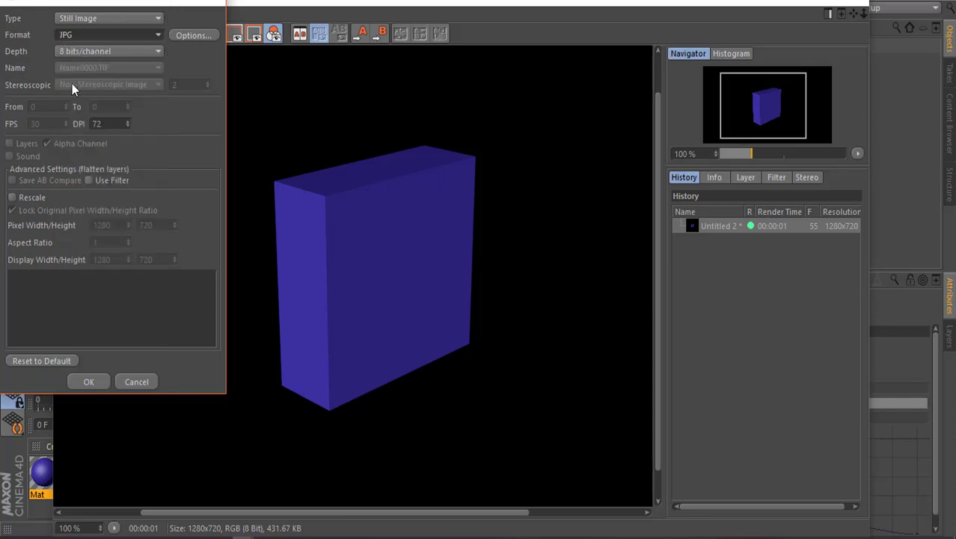
pyautogui.click(157, 52)
pyautogui.click(157, 53)
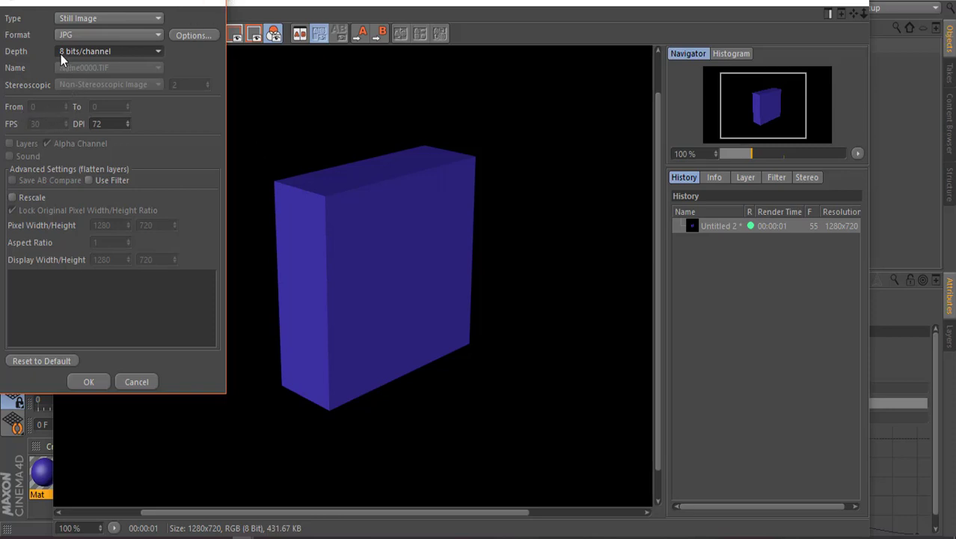
pyautogui.click(158, 35)
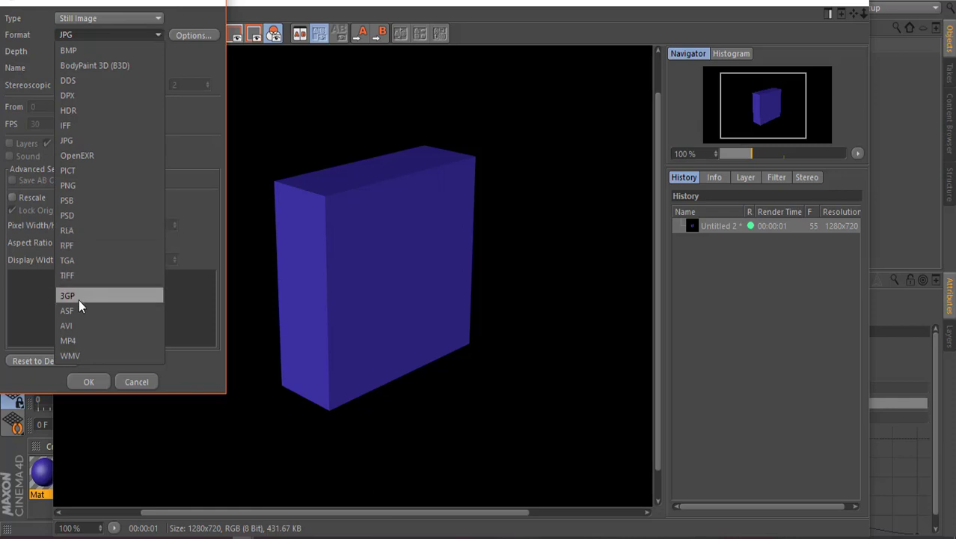
pyautogui.click(81, 341)
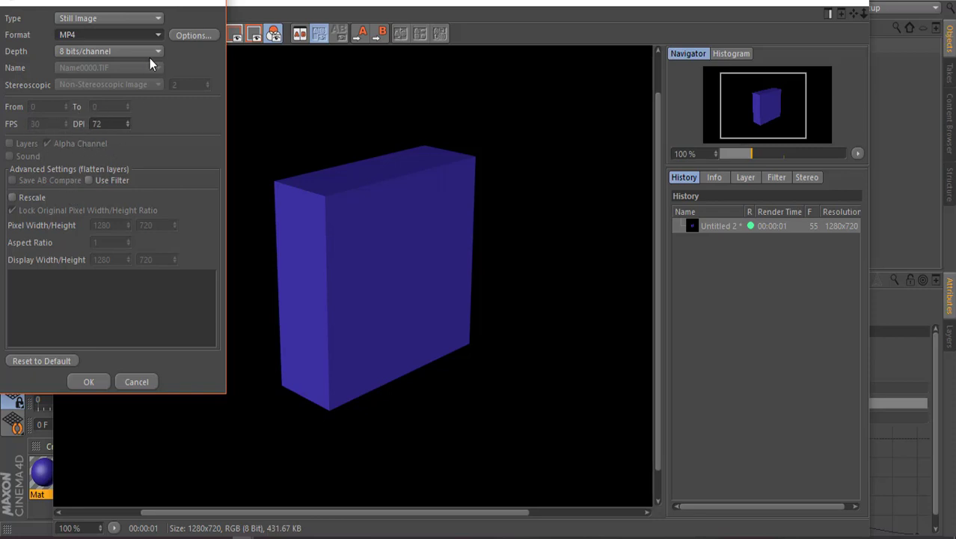
pyautogui.click(215, 5)
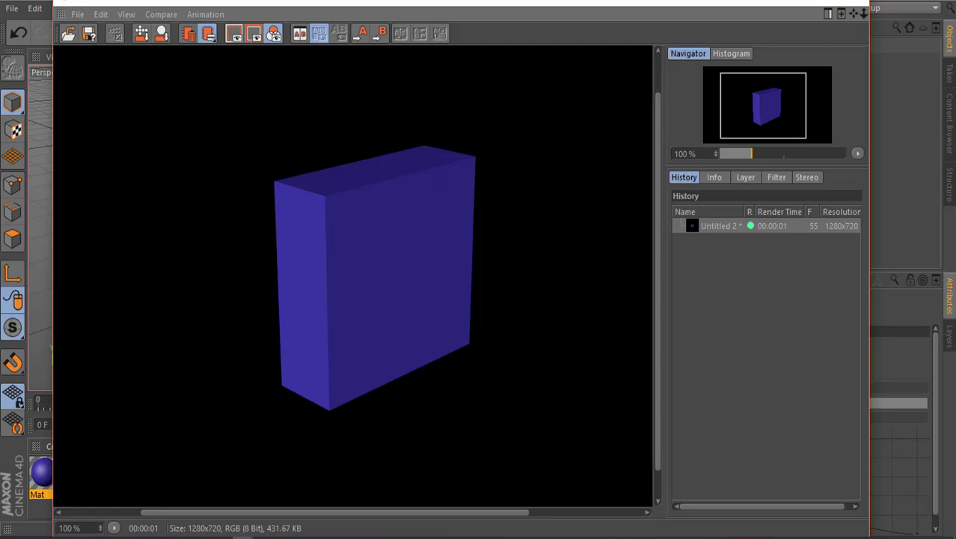
# Step: Close the Picture Viewer, then briefly open and close Render Settings
pyautogui.click(853, 4)
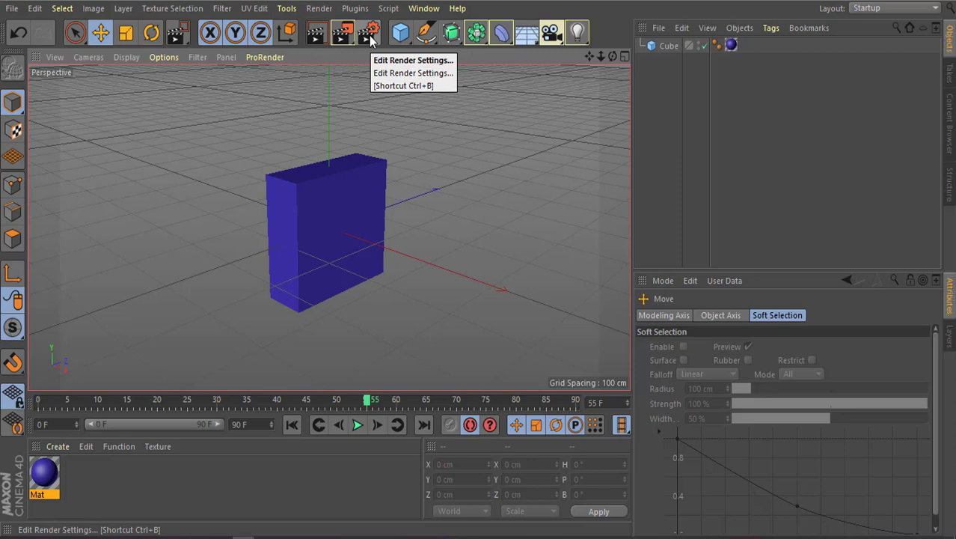
pyautogui.click(369, 35)
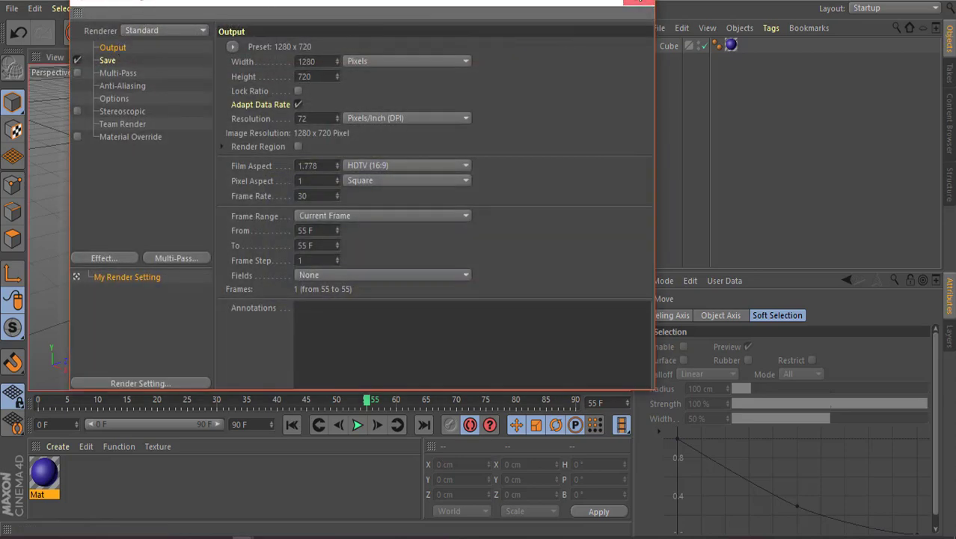
pyautogui.click(639, 1)
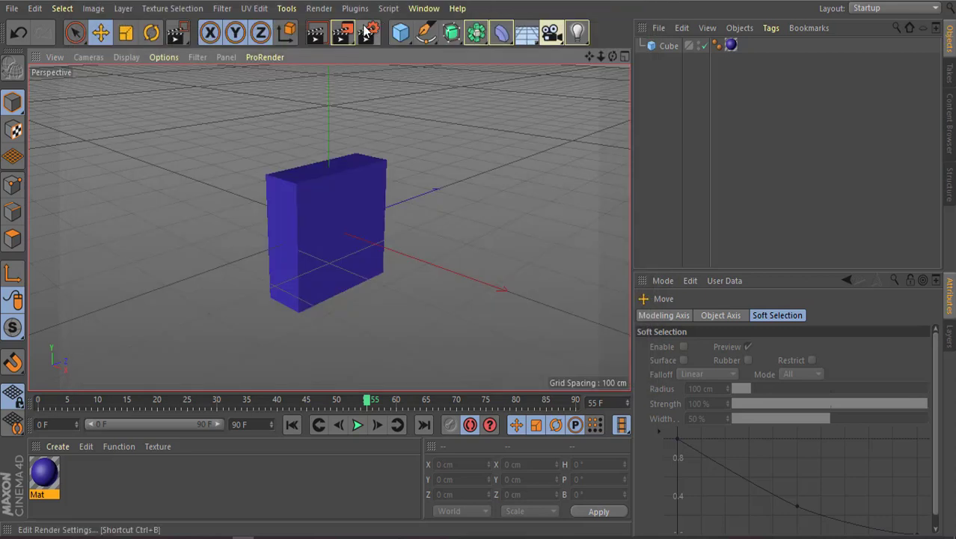
# Step: Look through the Render menu and the render toolbar flyout without choosing anything
pyautogui.click(317, 8)
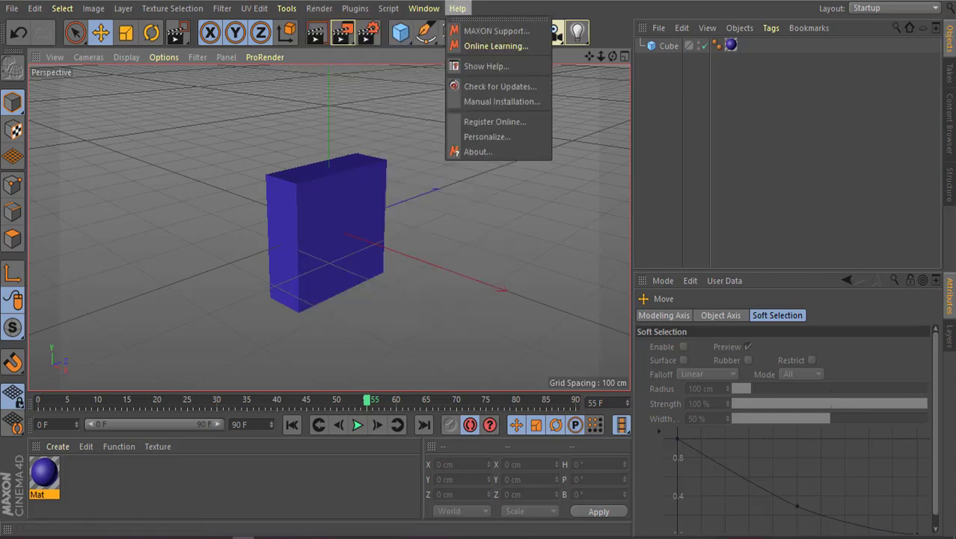
pyautogui.press('Escape')
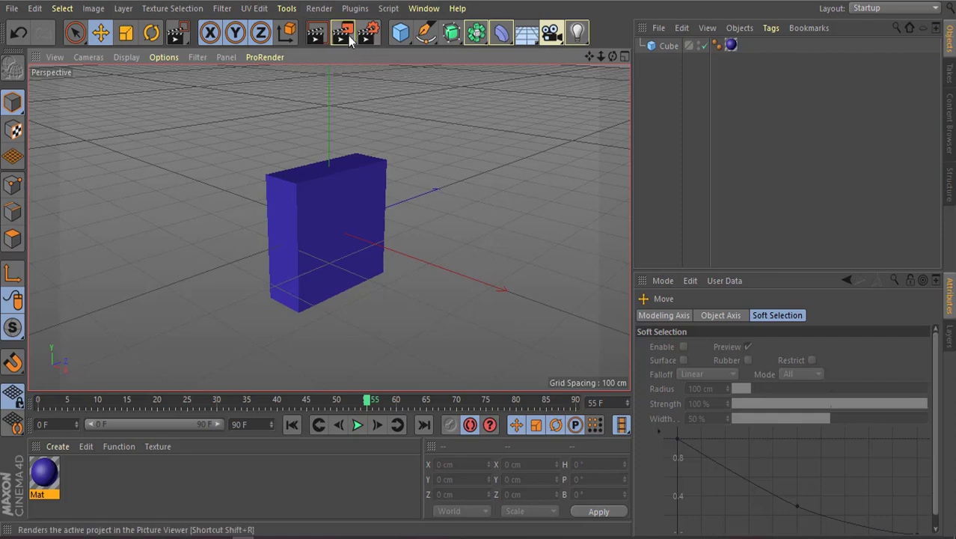
pyautogui.click(345, 38)
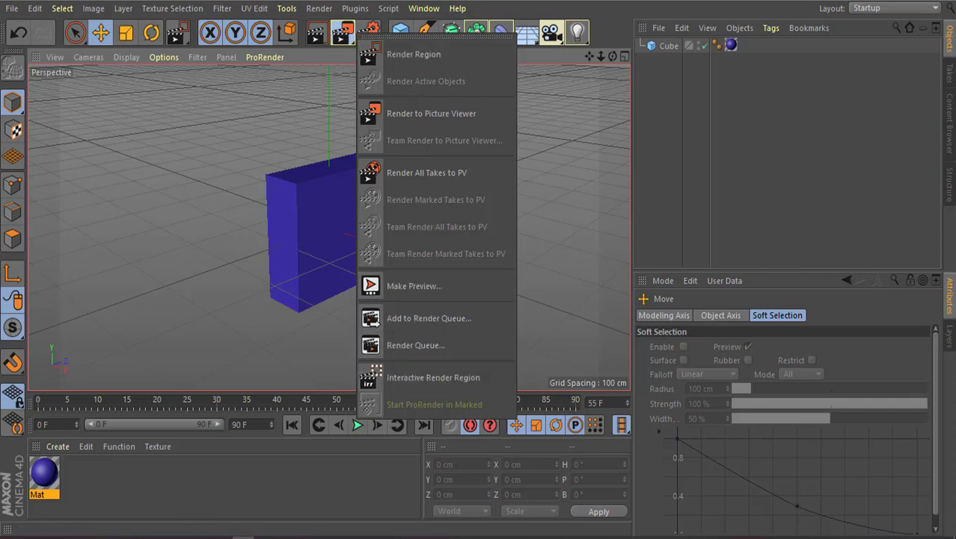
pyautogui.click(348, 38)
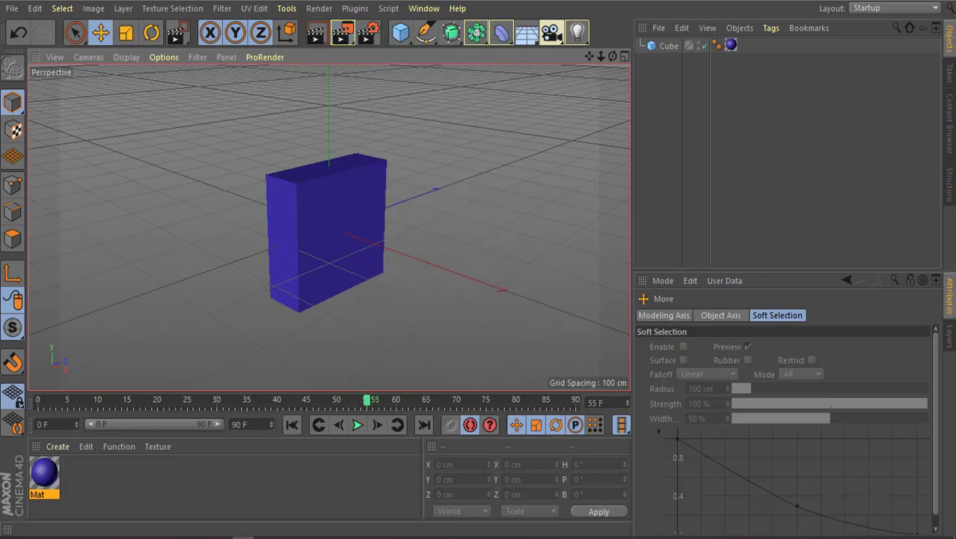
# Step: Open Render Settings on the Output page, showing 1280 × 720 at 72 DPI, frame 55 only
pyautogui.click(370, 37)
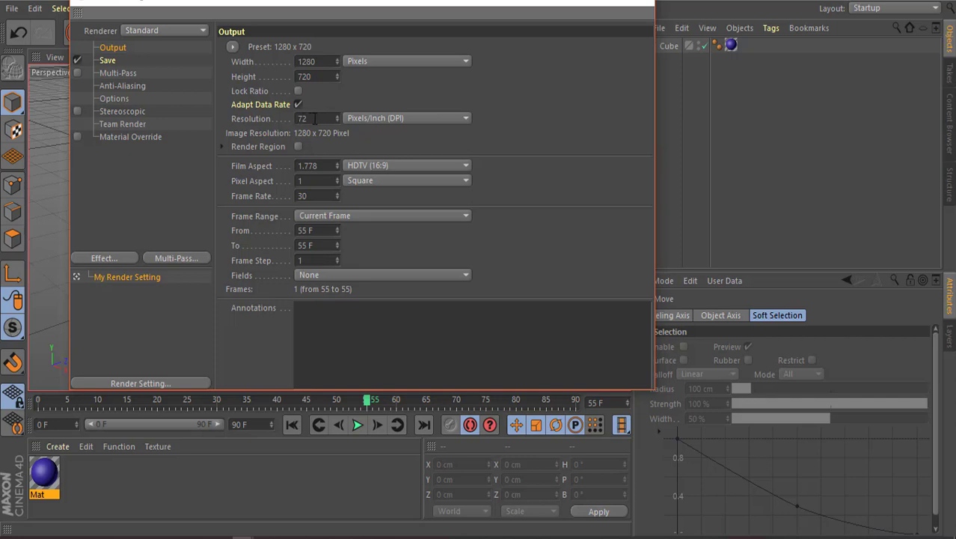
# Step: Set the output resolution to 300 DPI and switch size units to inches
pyautogui.moveTo(314, 119); pyautogui.dragTo(284, 118)
pyautogui.write('300')
pyautogui.click(462, 59)
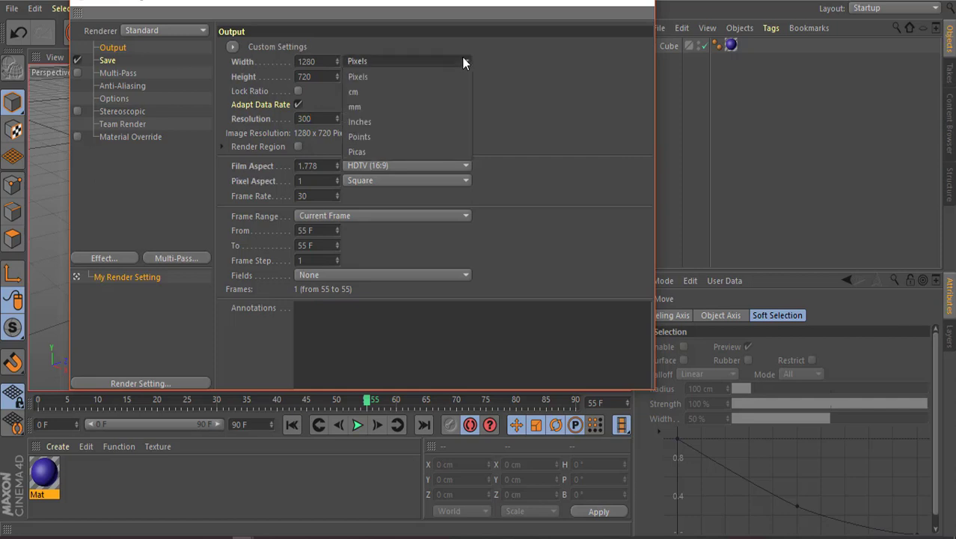
pyautogui.click(371, 122)
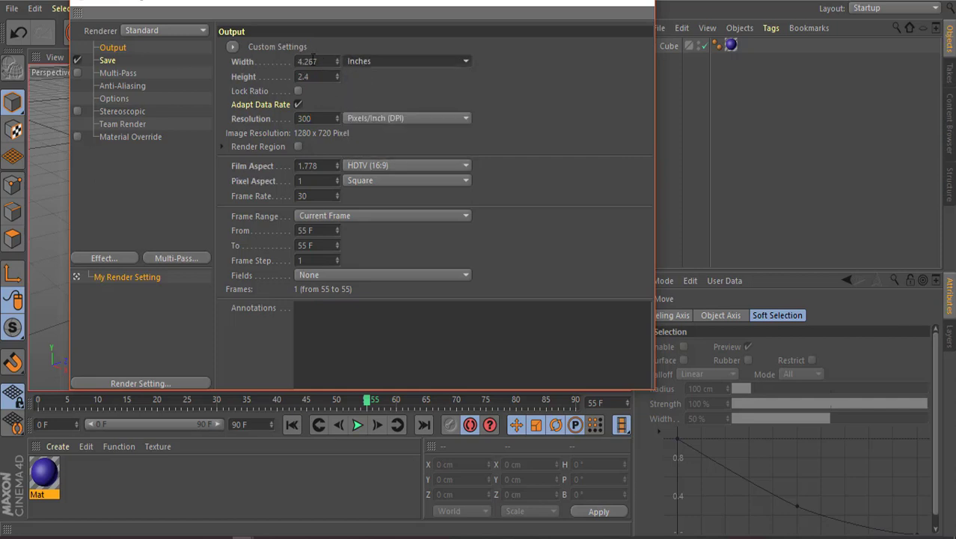
# Step: Enter a Letter-size output of 11 × 8.5 inches
pyautogui.moveTo(318, 62); pyautogui.dragTo(291, 64)
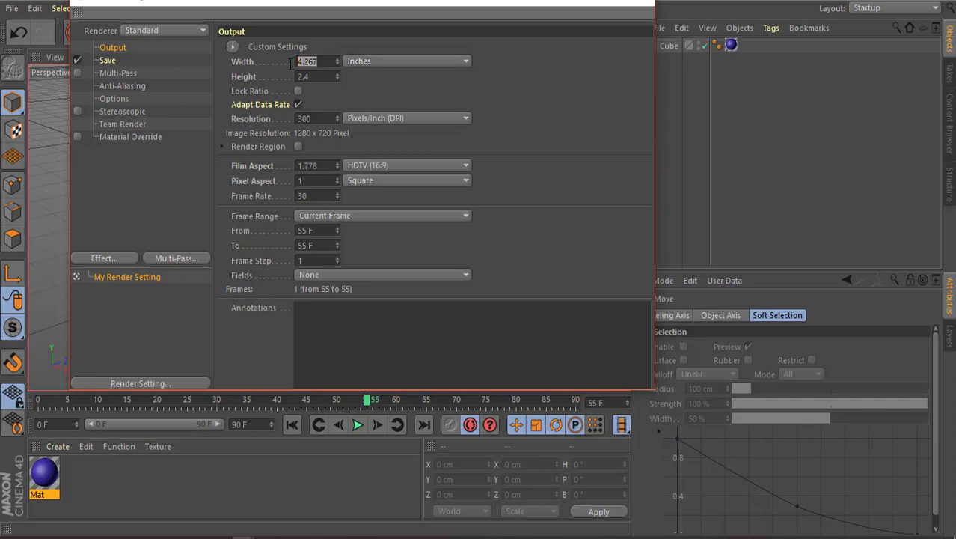
pyautogui.write('80')
pyautogui.press('BackSpace')
pyautogui.write('5')
pyautogui.press('Tab')
pyautogui.write('4')
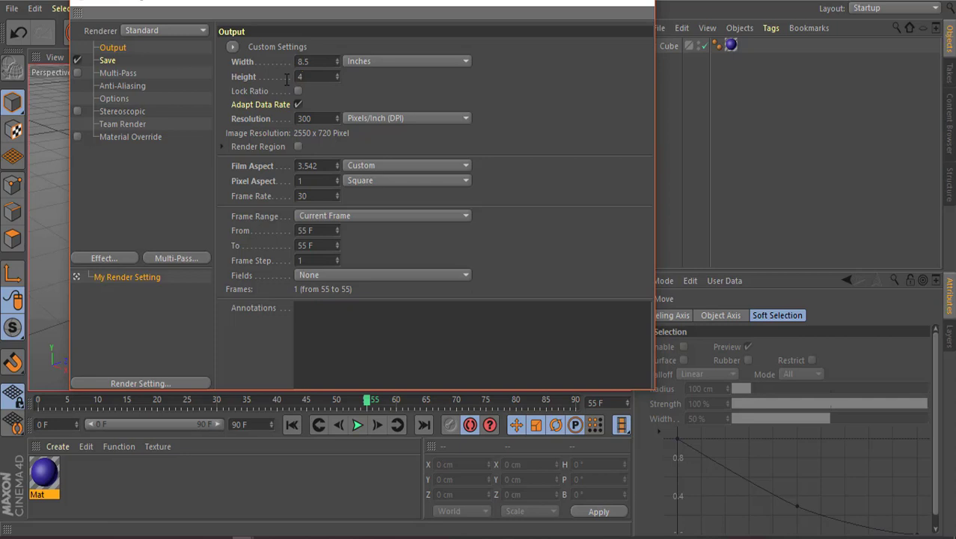
pyautogui.press('BackSpace')
pyautogui.write('16')
pyautogui.hotkey('shift', 'Tab')
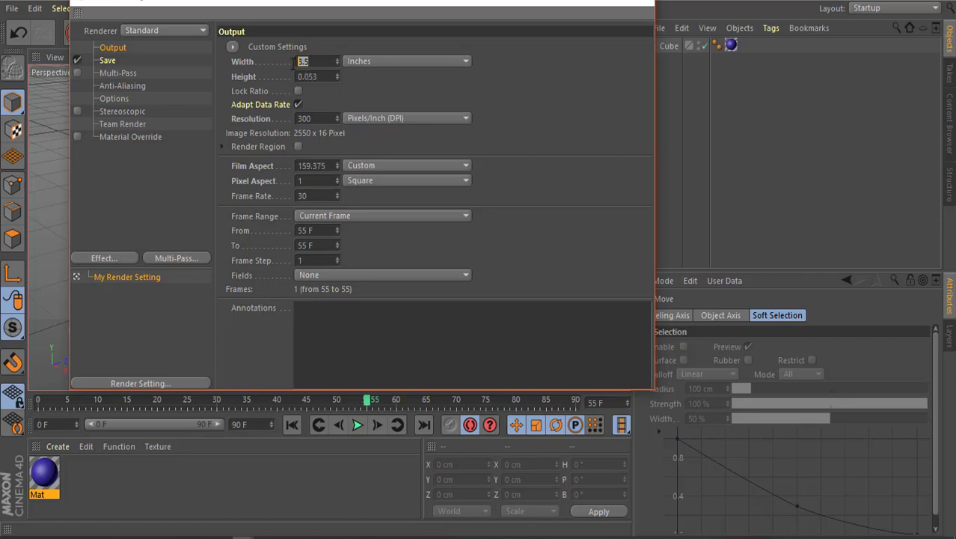
pyautogui.write('11')
pyautogui.press('Tab')
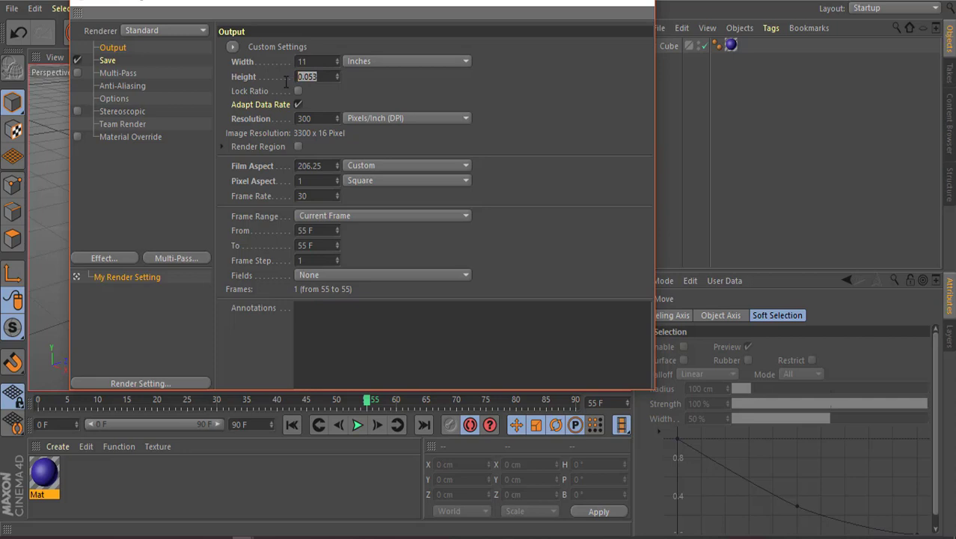
pyautogui.write('8.')
pyautogui.write('5')
# Step: Switch size units back to pixels and change the 3300 width to 1280
pyautogui.click(466, 60)
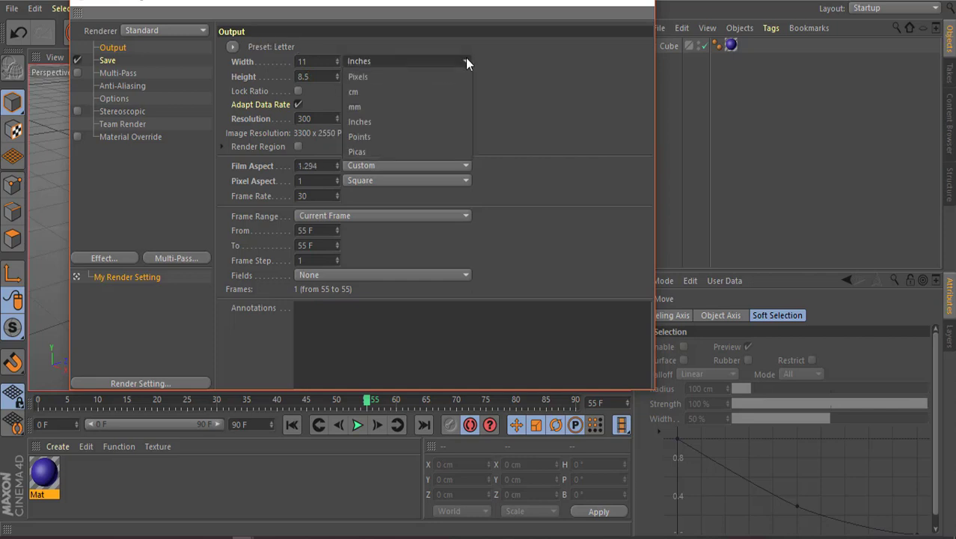
pyautogui.click(410, 78)
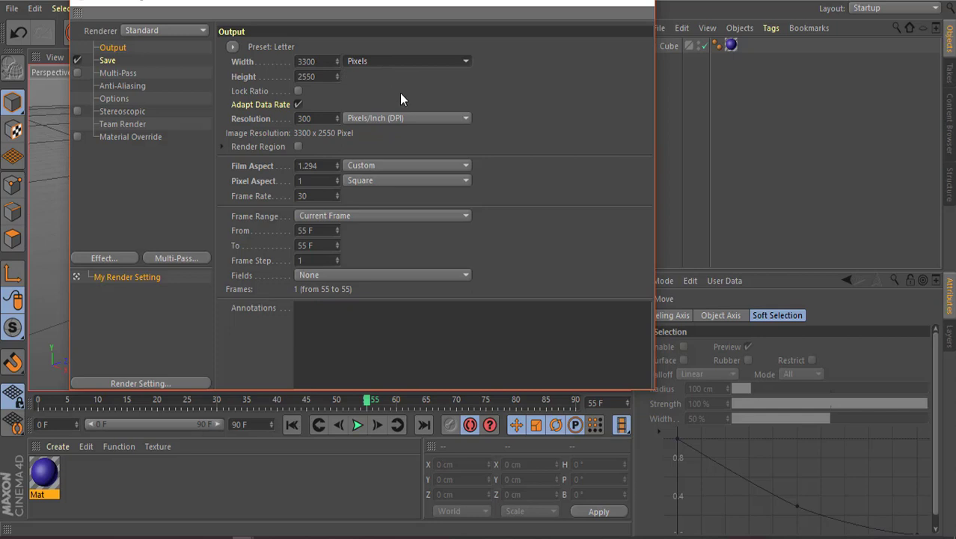
pyautogui.moveTo(317, 62); pyautogui.dragTo(290, 64)
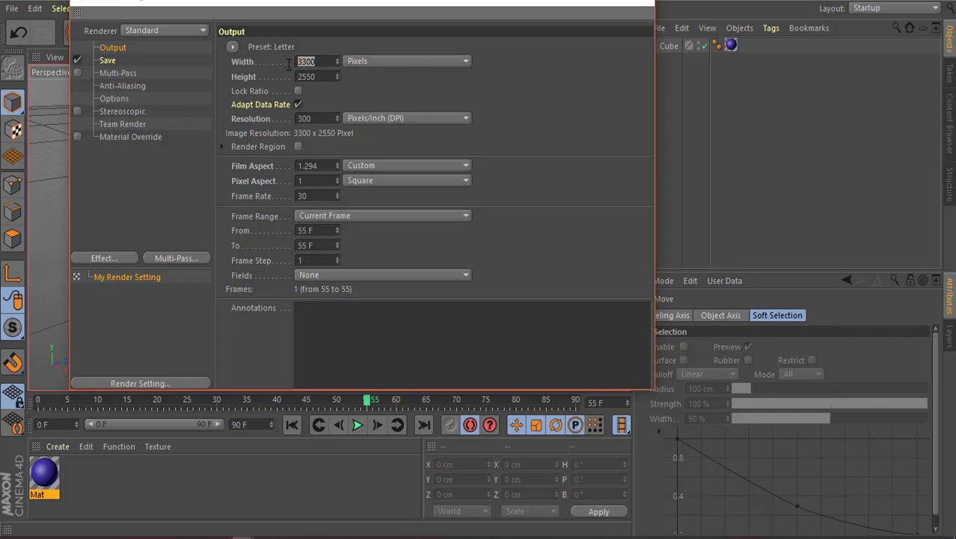
pyautogui.write('128')
pyautogui.write('0')
# Step: Set output height to 720 pixels and resolution back to 72 DPI
pyautogui.moveTo(322, 77); pyautogui.dragTo(290, 76)
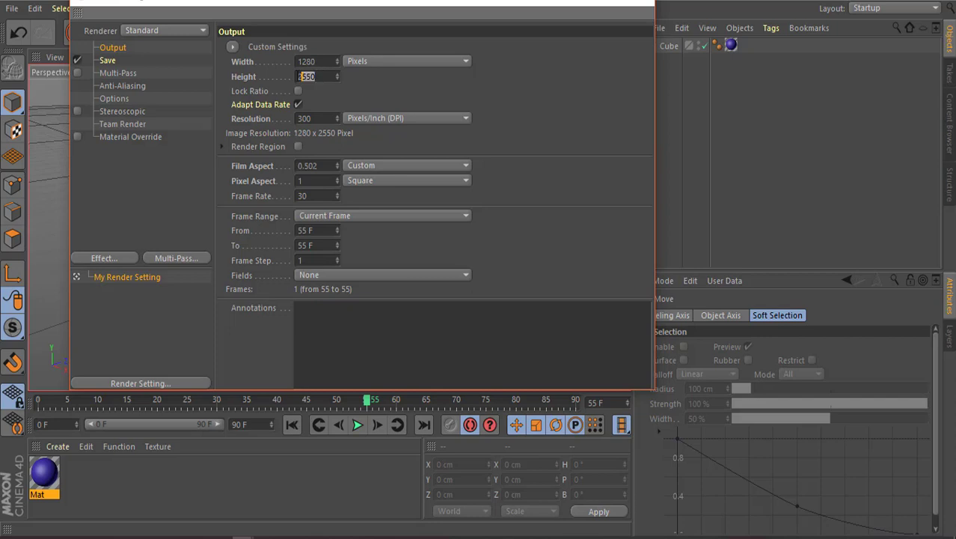
pyautogui.write('7')
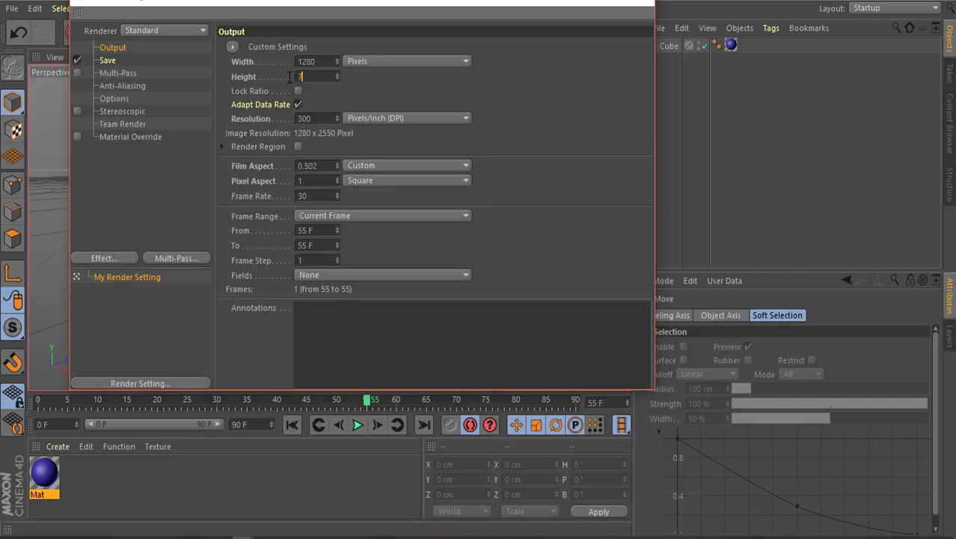
pyautogui.write('20')
pyautogui.click(337, 118)
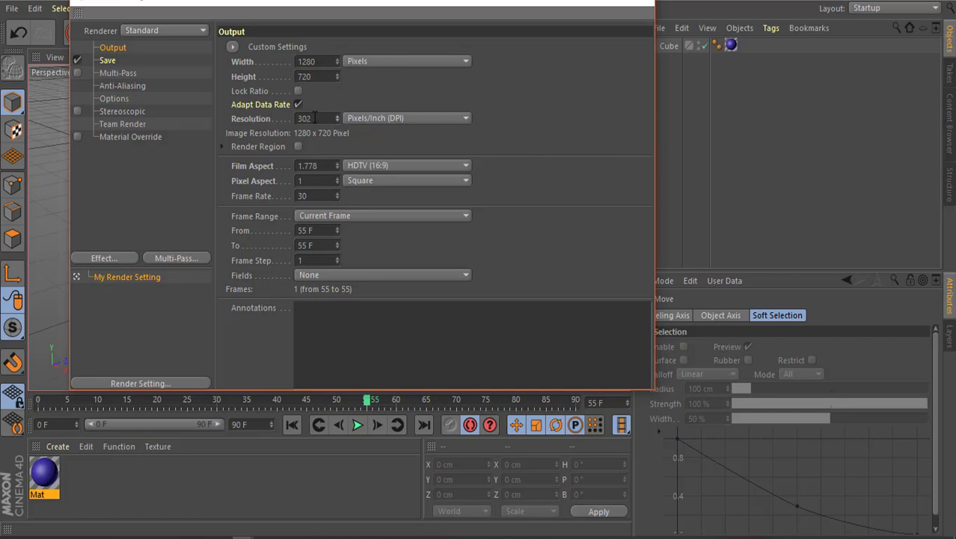
pyautogui.doubleClick(314, 117)
pyautogui.write('7')
pyautogui.write('2')
pyautogui.press('Return')
# Step: Check Film Aspect presets, then set Frame Range to Manual and finally All Frames (0–90)
pyautogui.click(467, 166)
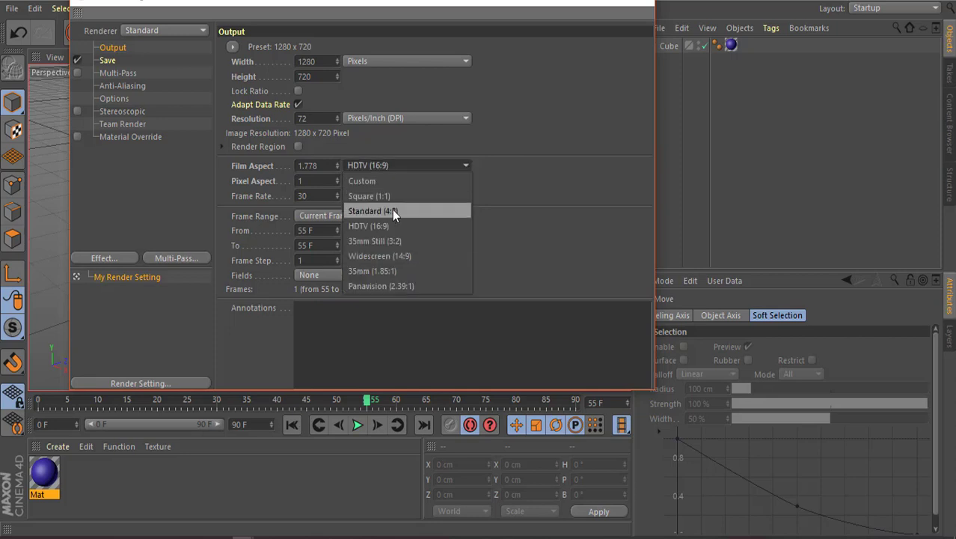
pyautogui.click(532, 149)
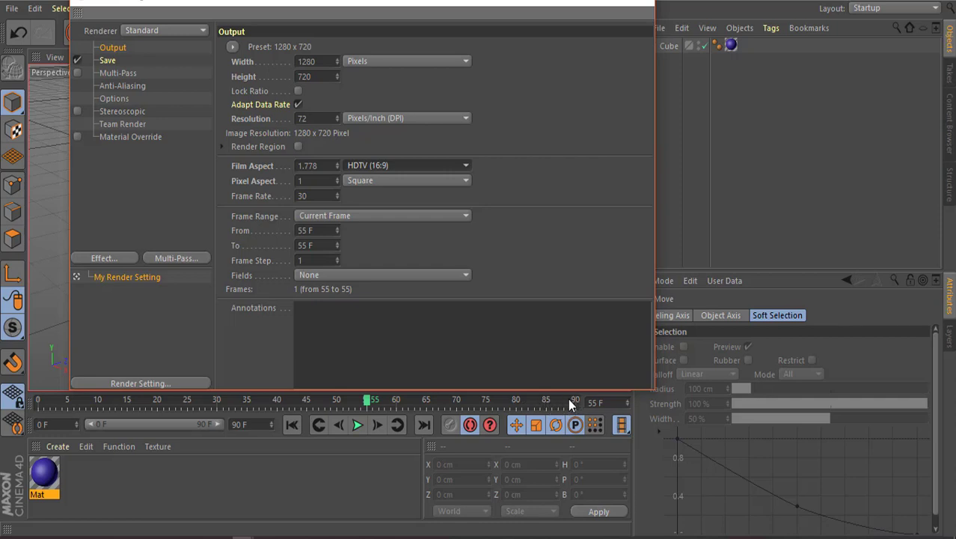
pyautogui.click(466, 216)
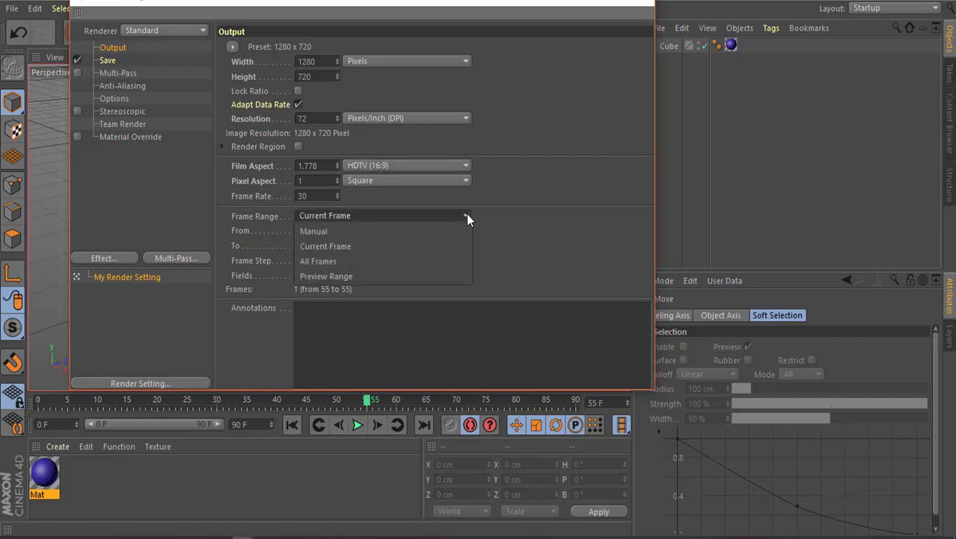
pyautogui.click(328, 234)
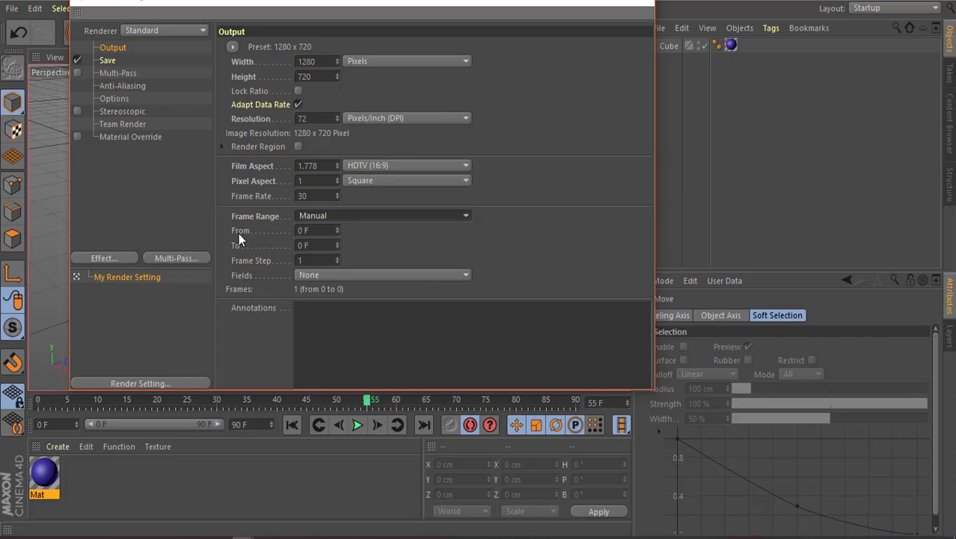
pyautogui.click(470, 217)
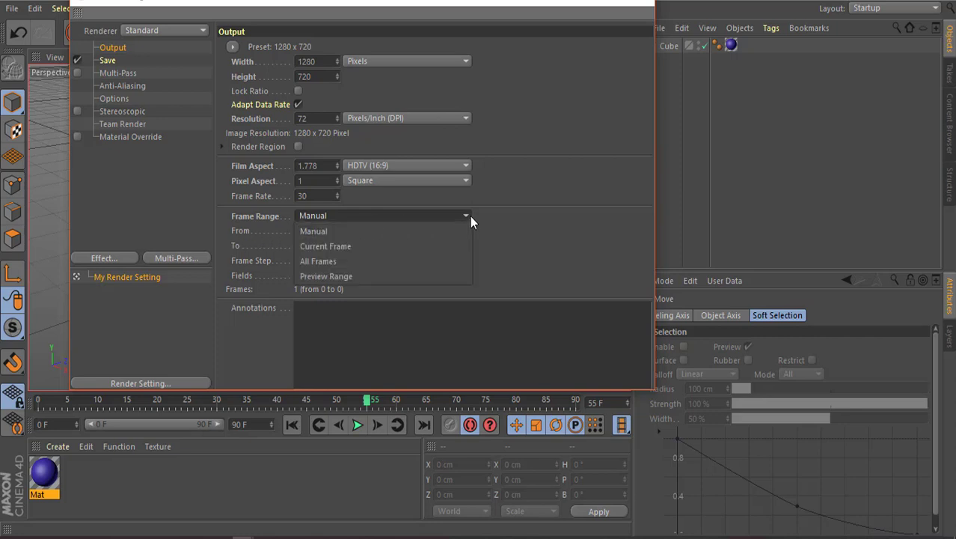
pyautogui.click(341, 261)
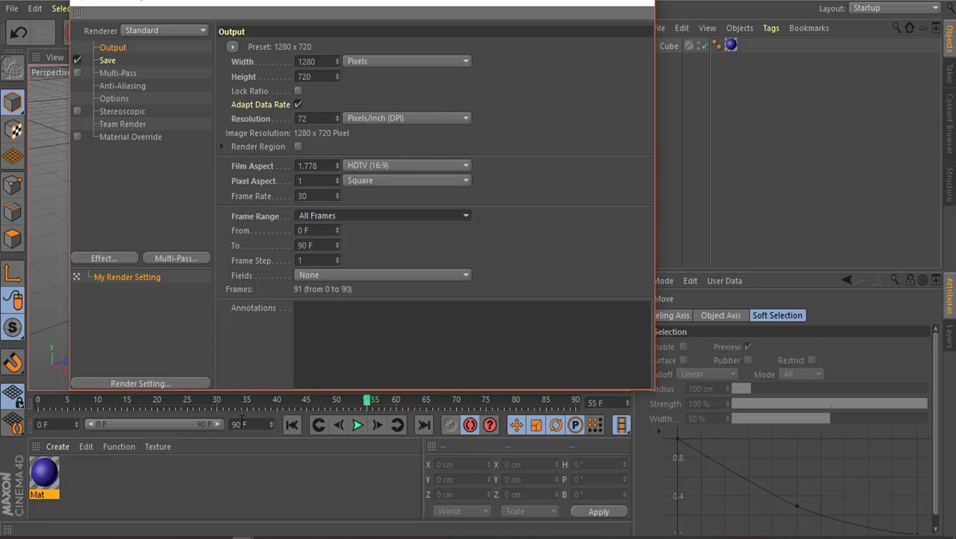
# Step: Extend the scene to 1000 frames and the preview range, then set the end frame back to 90
pyautogui.moveTo(247, 425); pyautogui.dragTo(232, 426)
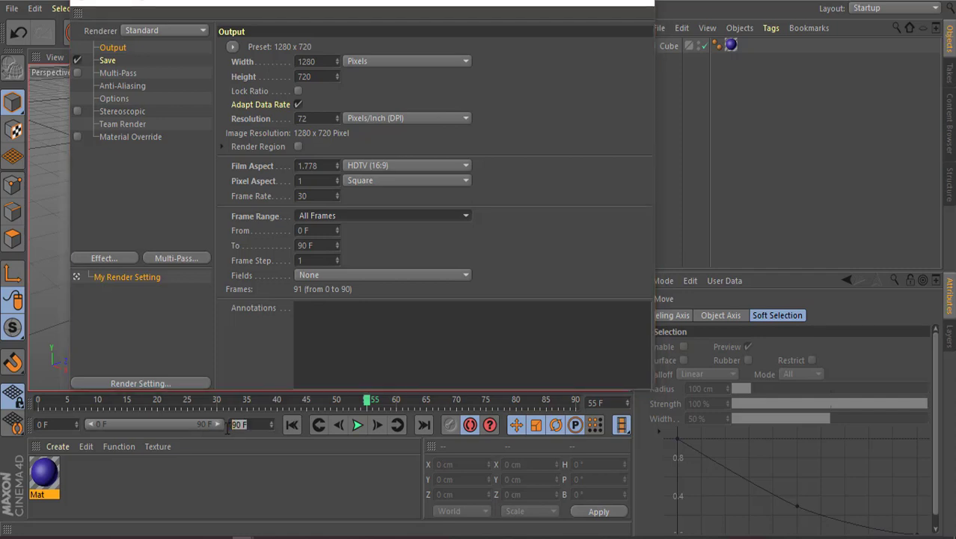
pyautogui.write('100')
pyautogui.write('0')
pyautogui.press('Return')
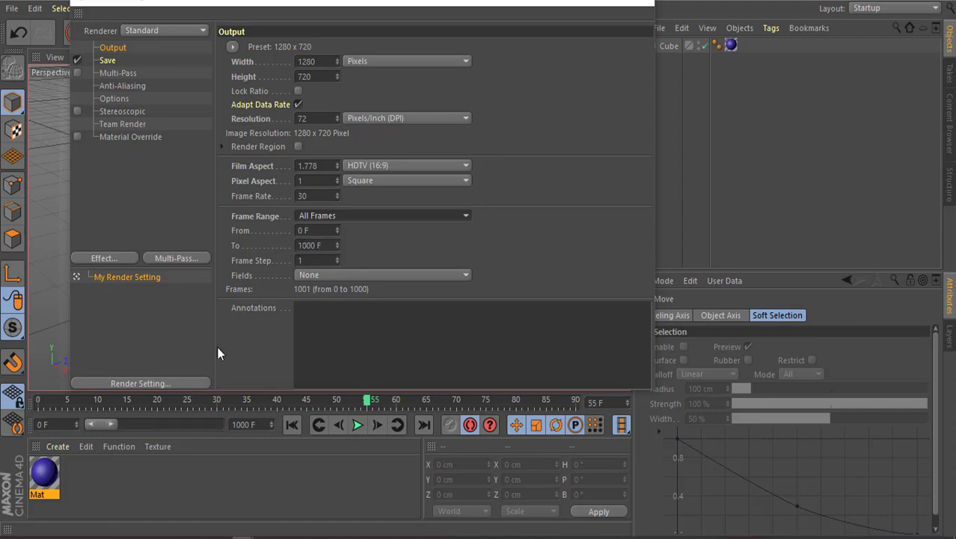
pyautogui.moveTo(110, 423); pyautogui.dragTo(220, 425)
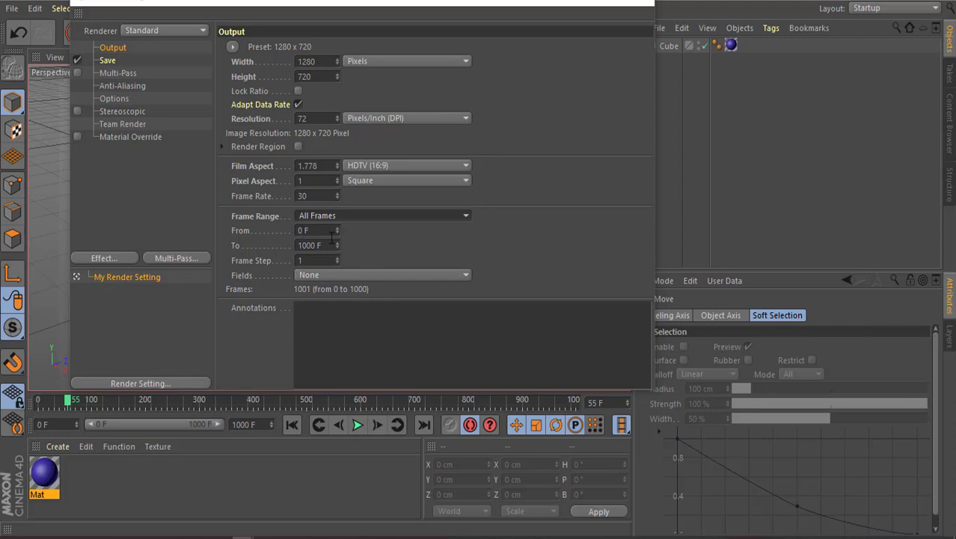
pyautogui.doubleClick(249, 425)
pyautogui.write('90F')
pyautogui.press('Return')
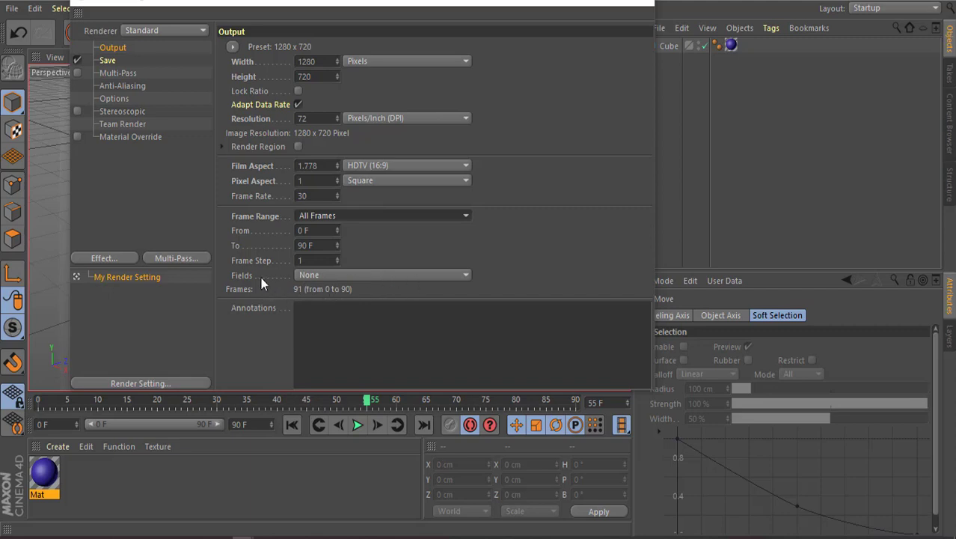
# Step: On the Save page, set the image output file to 'Picture' in the Desktop Format folder
pyautogui.click(108, 61)
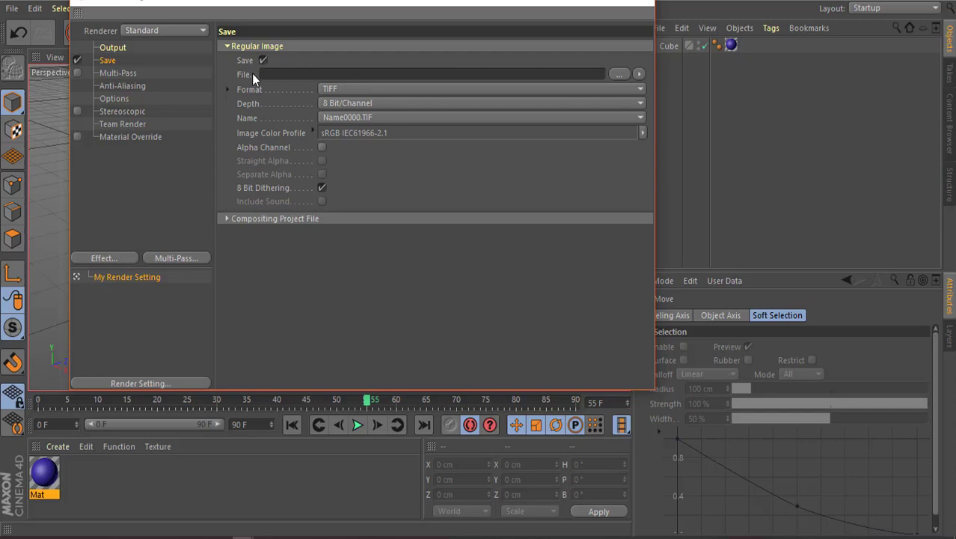
pyautogui.click(621, 75)
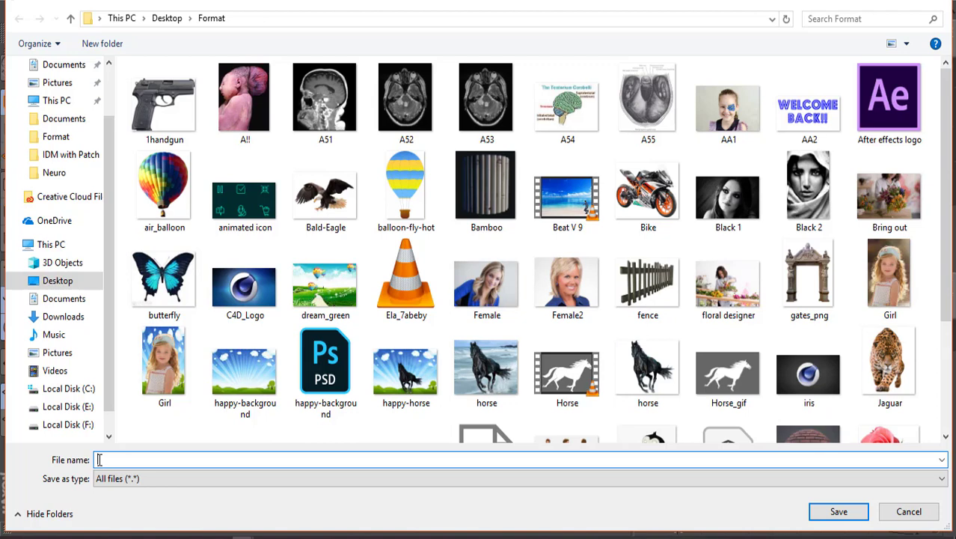
pyautogui.write('Pic')
pyautogui.write('ture')
pyautogui.press('Return')
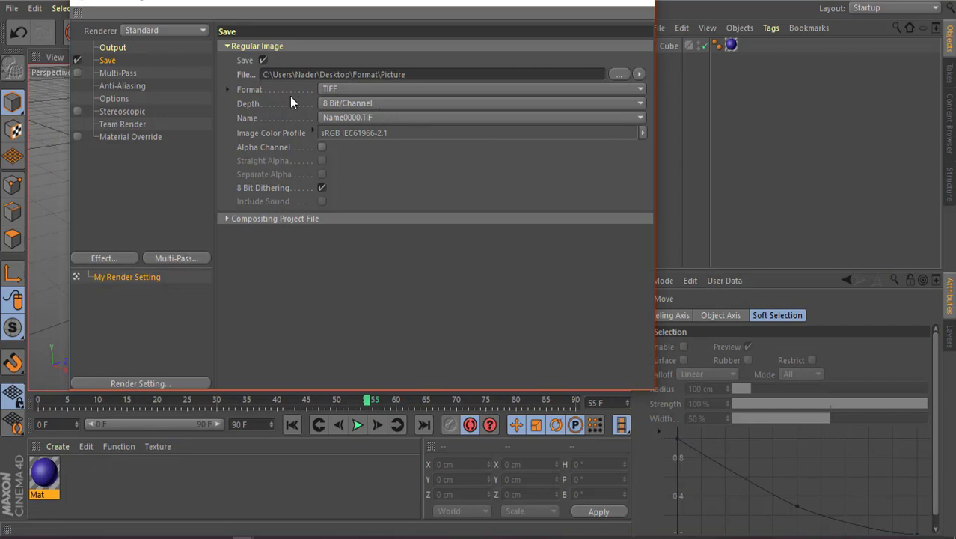
# Step: Choose MP4 as the output format, checking the Output page before returning to Save
pyautogui.click(640, 89)
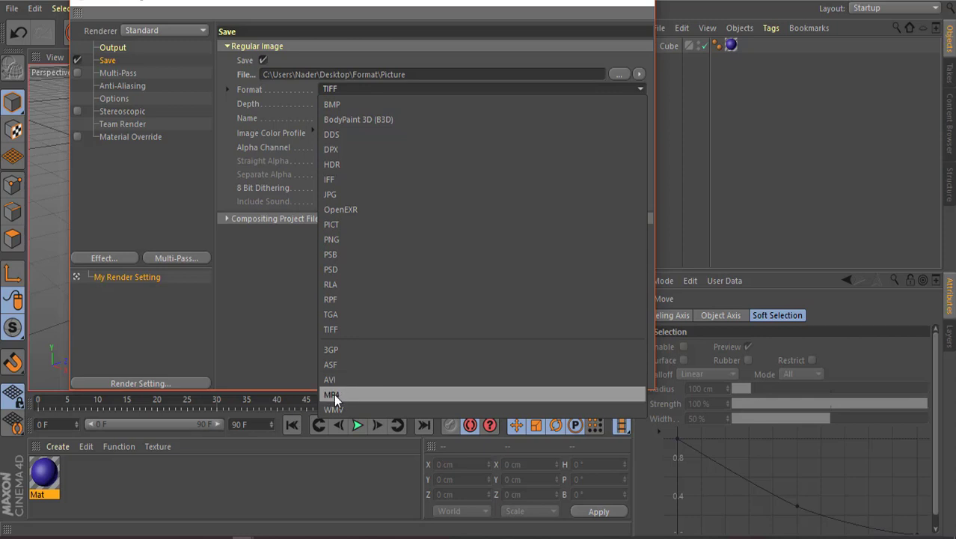
pyautogui.click(331, 395)
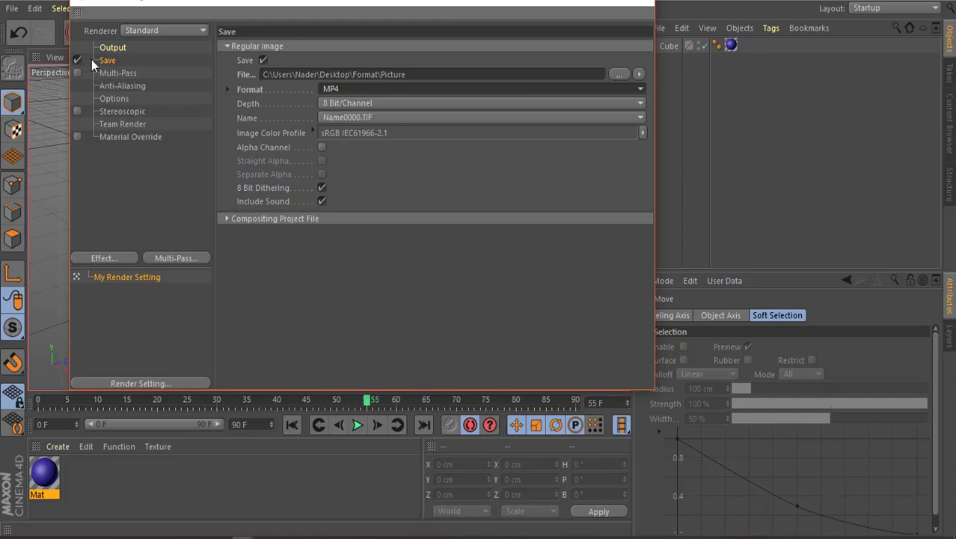
pyautogui.click(113, 48)
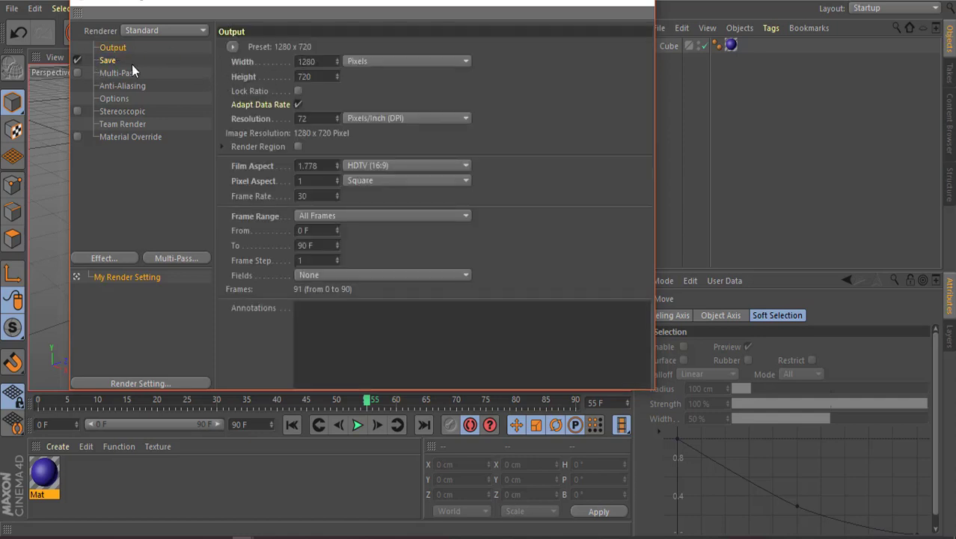
pyautogui.click(109, 61)
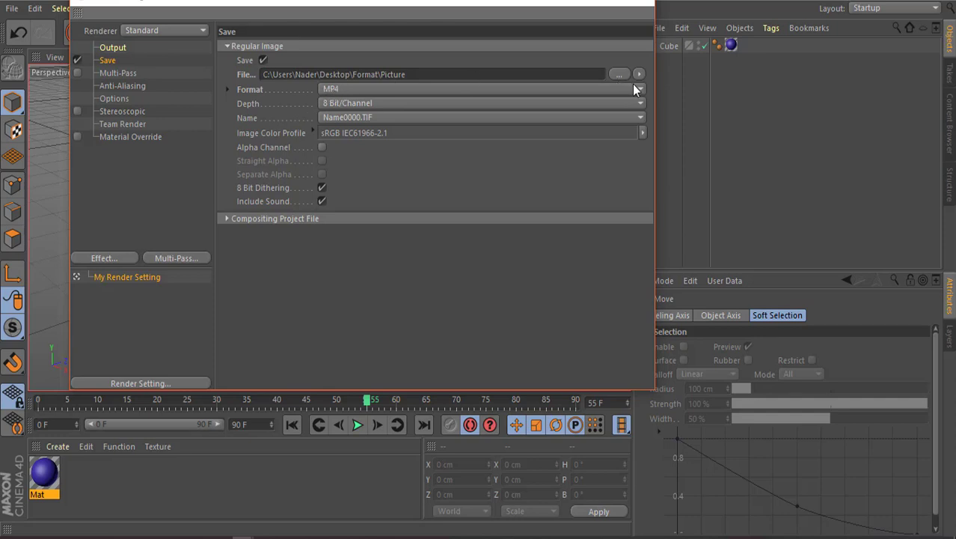
pyautogui.click(149, 47)
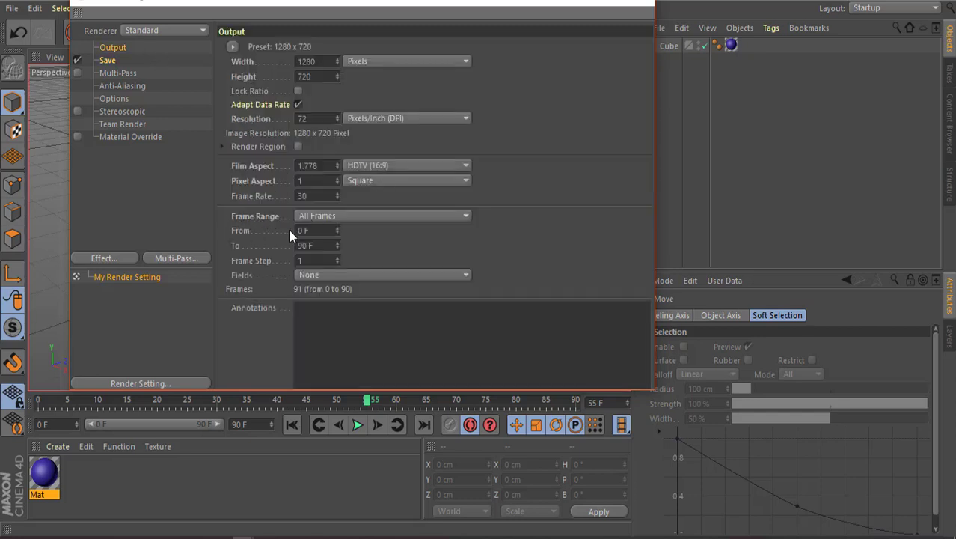
pyautogui.click(108, 61)
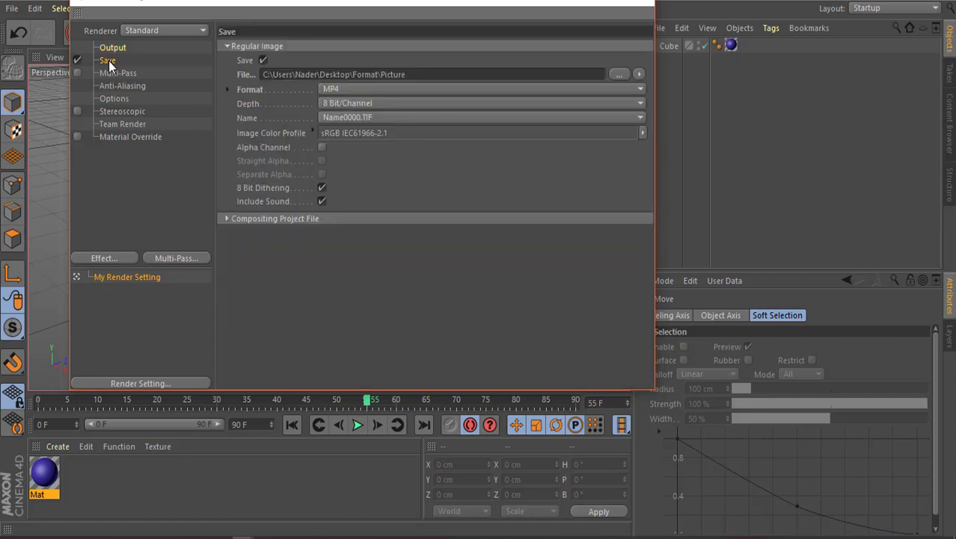
# Step: Try JPG as the output format, then switch back to MP4
pyautogui.click(640, 90)
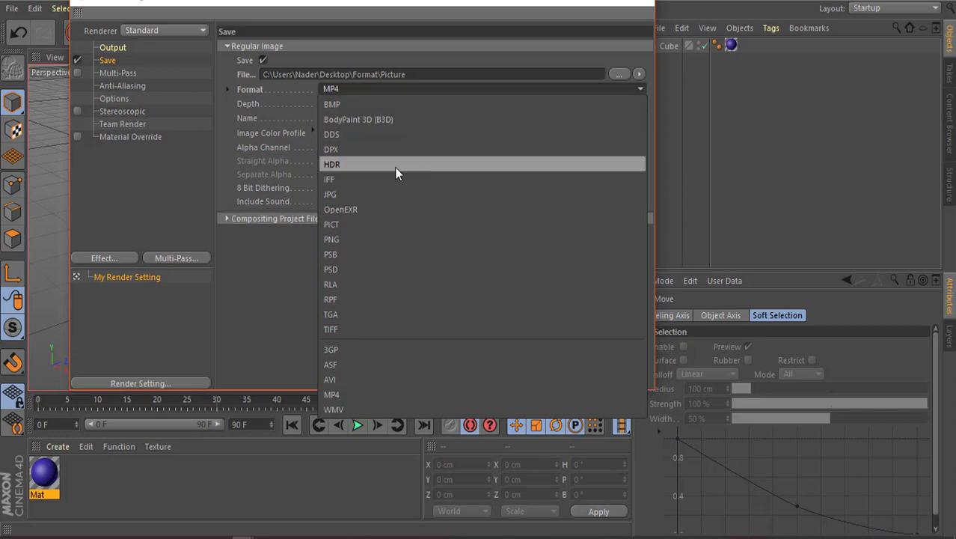
pyautogui.click(362, 195)
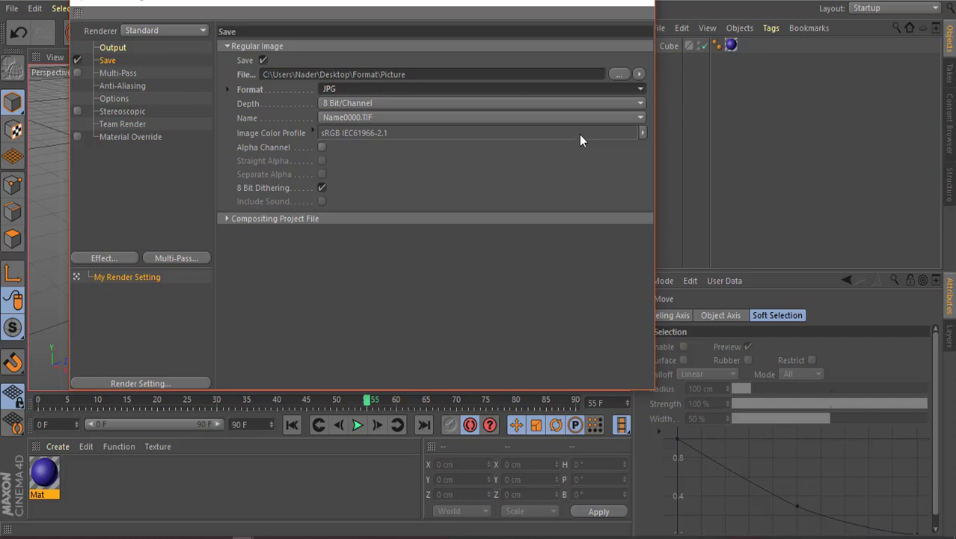
pyautogui.click(641, 89)
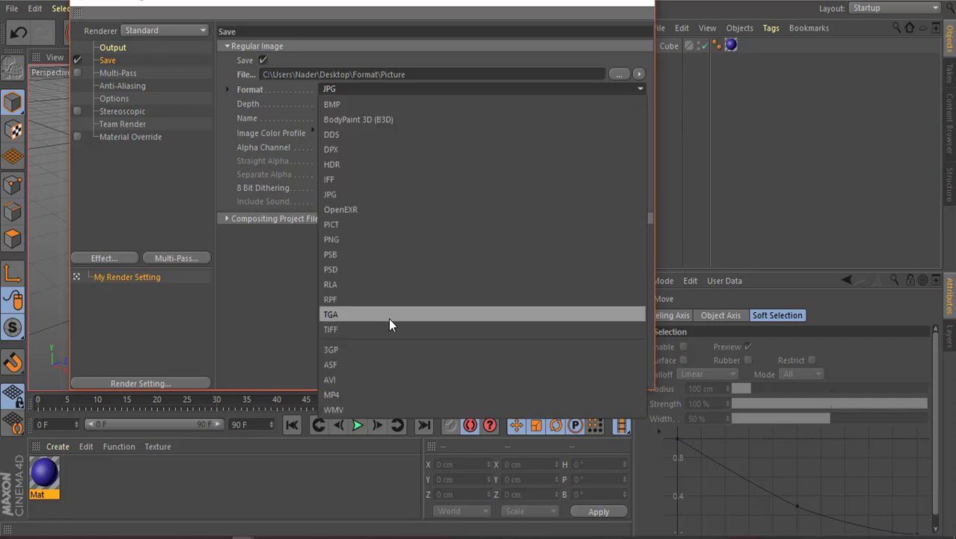
pyautogui.click(333, 395)
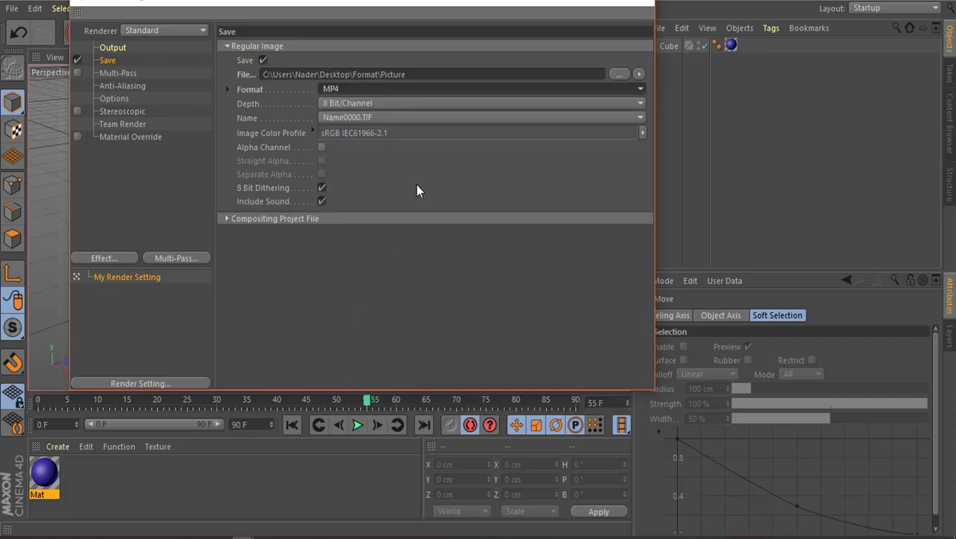
# Step: Open Multi-Pass, toggle it on and off, and leave Separate Lights at None
pyautogui.click(120, 74)
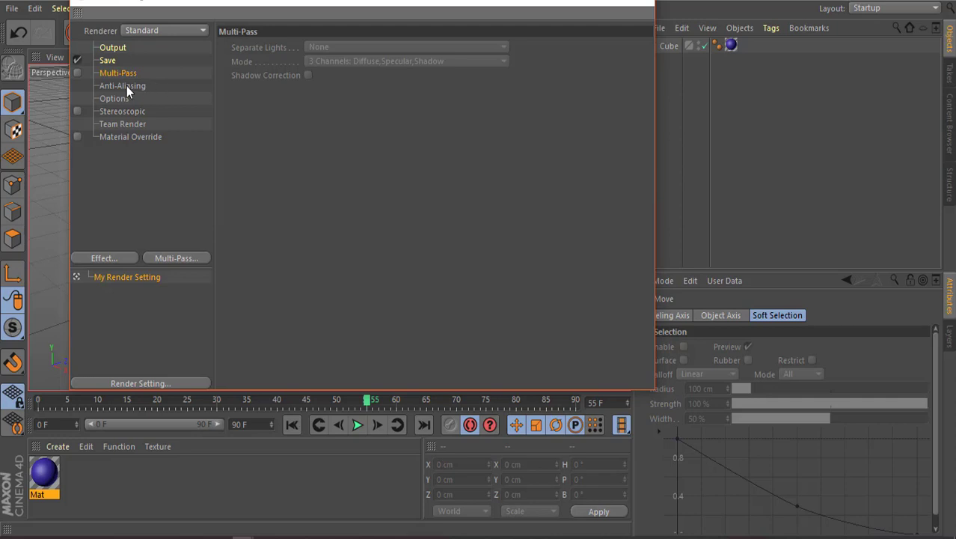
pyautogui.click(76, 73)
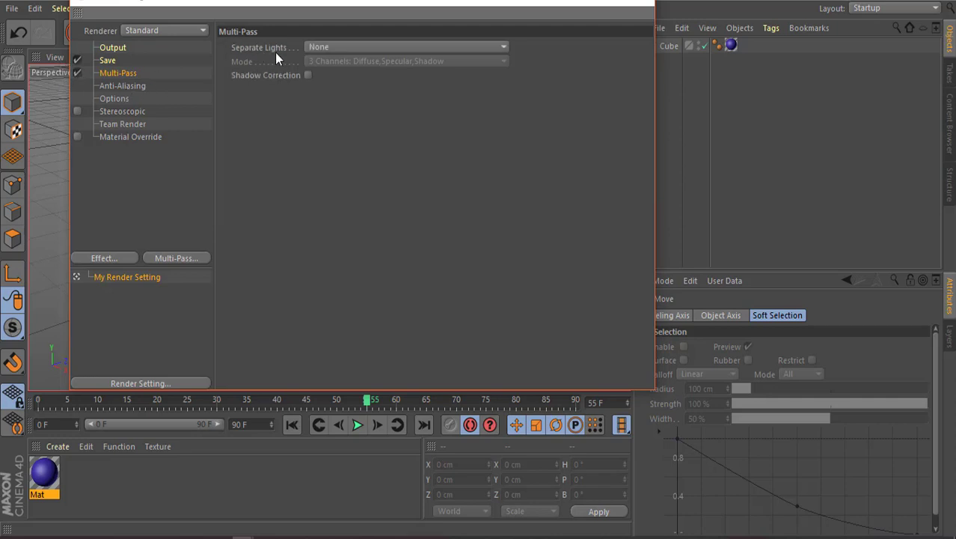
pyautogui.click(503, 49)
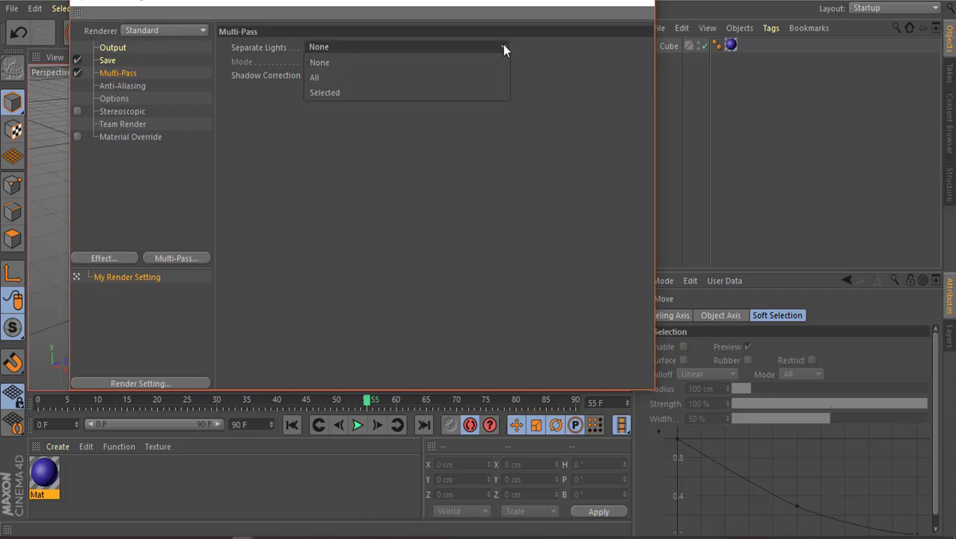
pyautogui.click(503, 46)
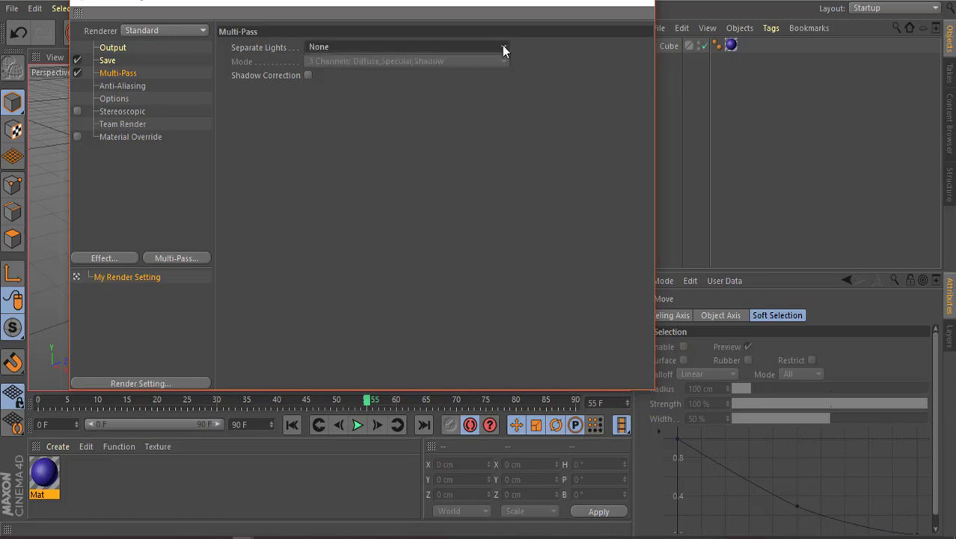
pyautogui.click(75, 73)
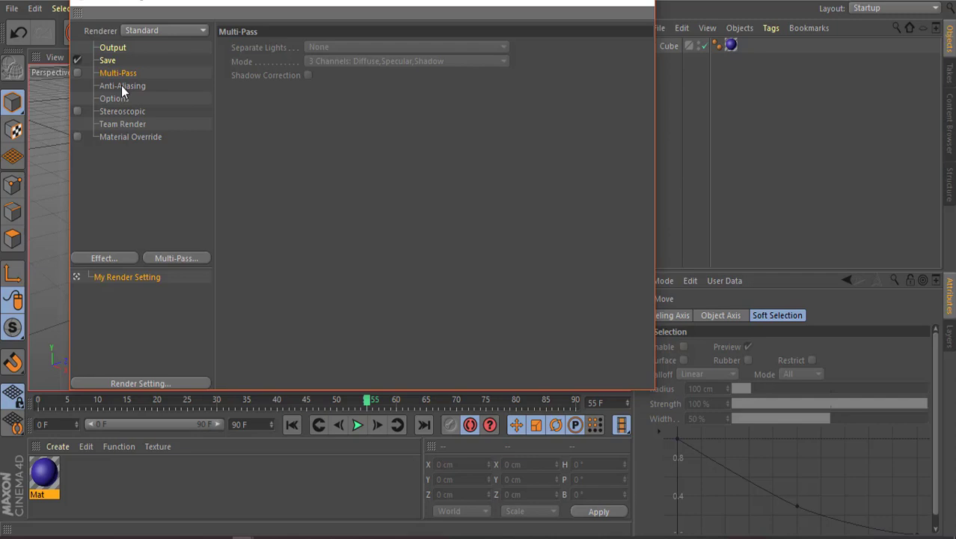
# Step: On the Anti-Aliasing page, set quality to None and then to Best
pyautogui.click(122, 85)
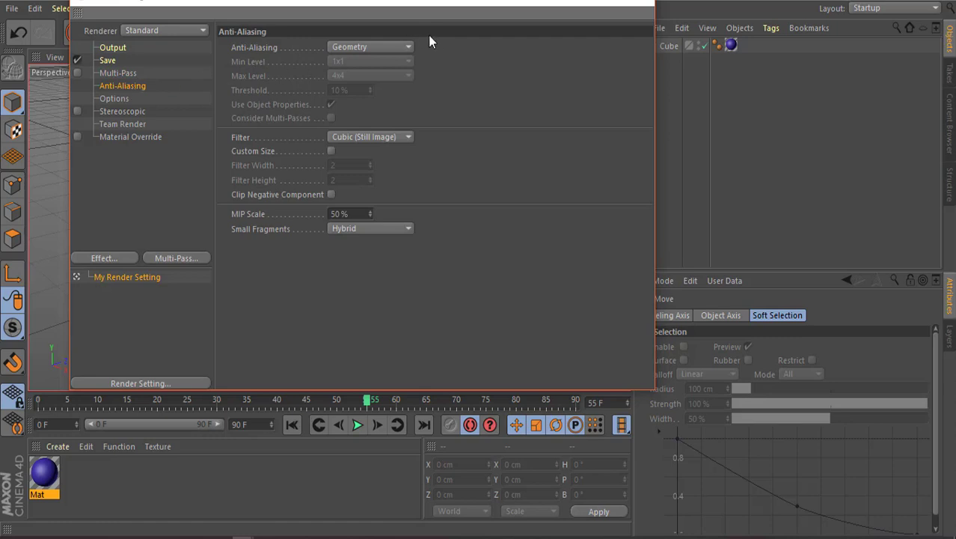
pyautogui.click(407, 45)
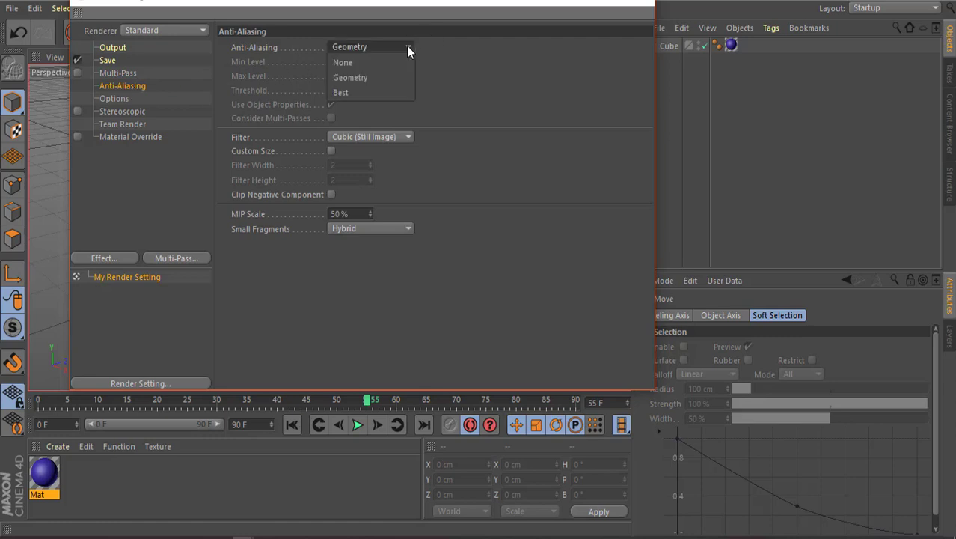
pyautogui.click(342, 66)
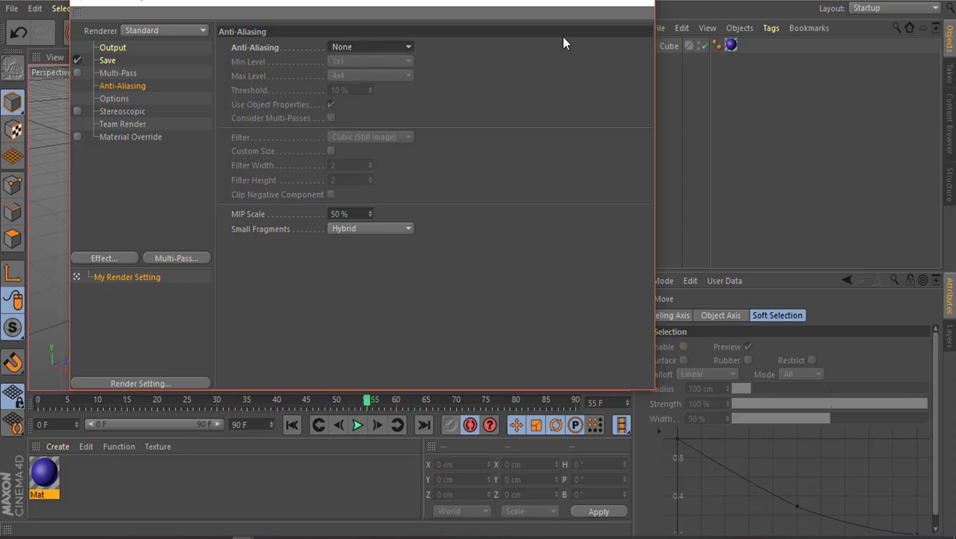
pyautogui.click(407, 46)
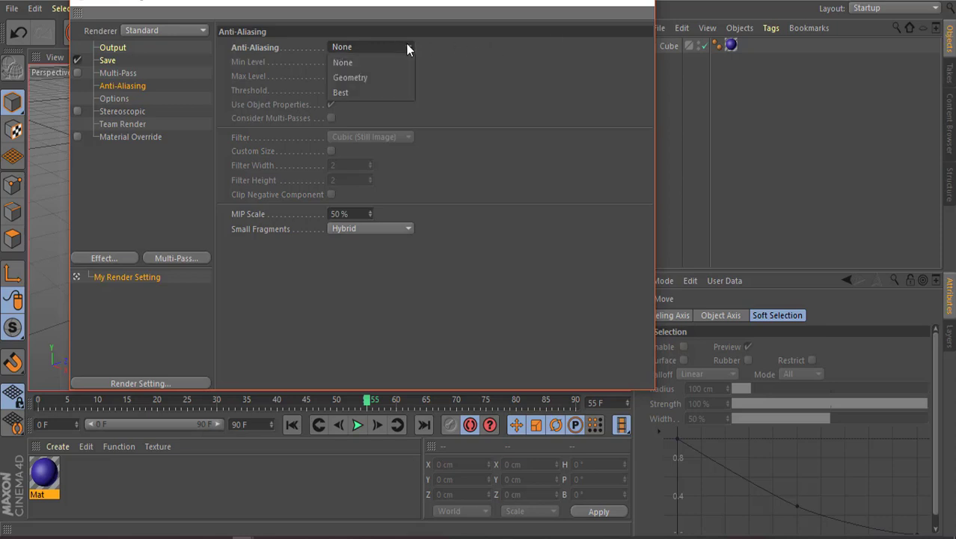
pyautogui.click(359, 92)
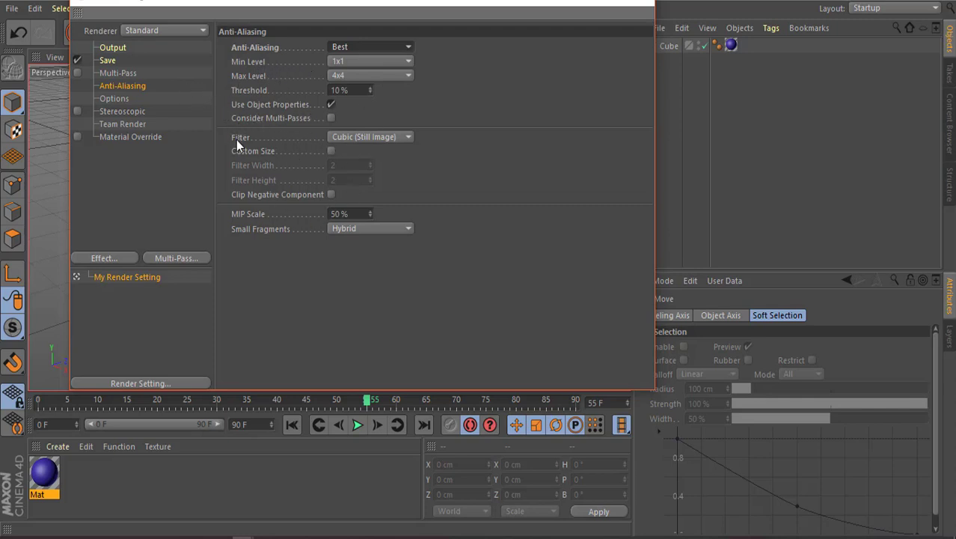
# Step: Try the Gauss (Animation) filter, keep Cubic (Still Image), and toggle Custom Size on and off
pyautogui.click(408, 138)
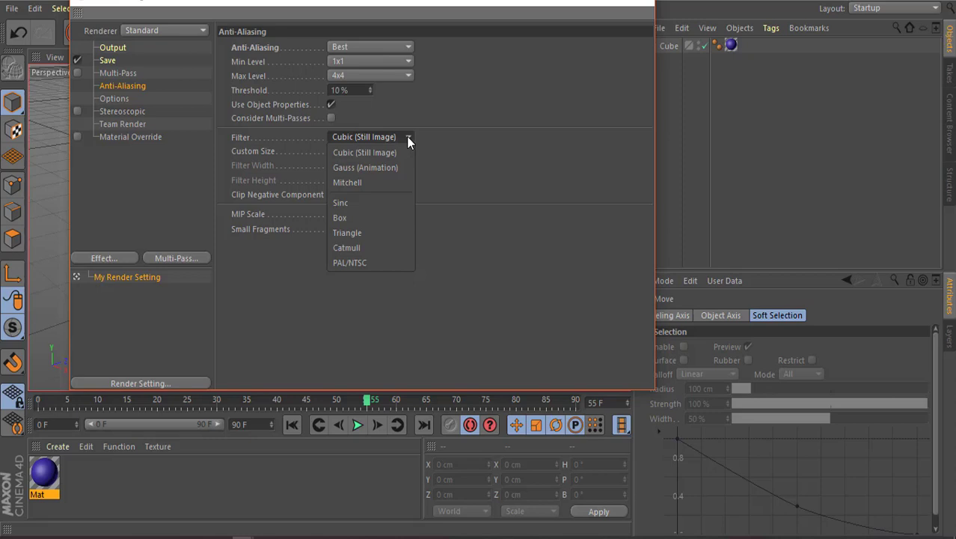
pyautogui.click(384, 169)
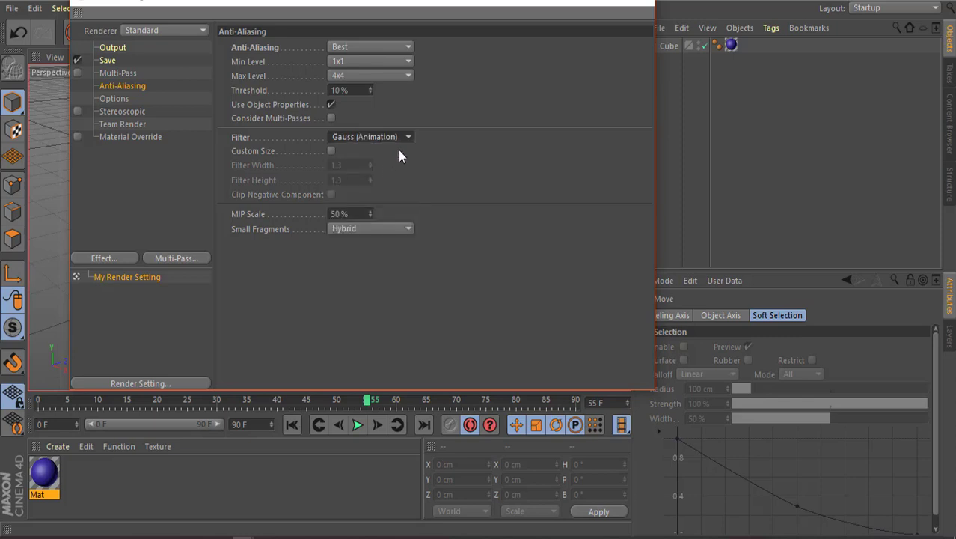
pyautogui.click(407, 137)
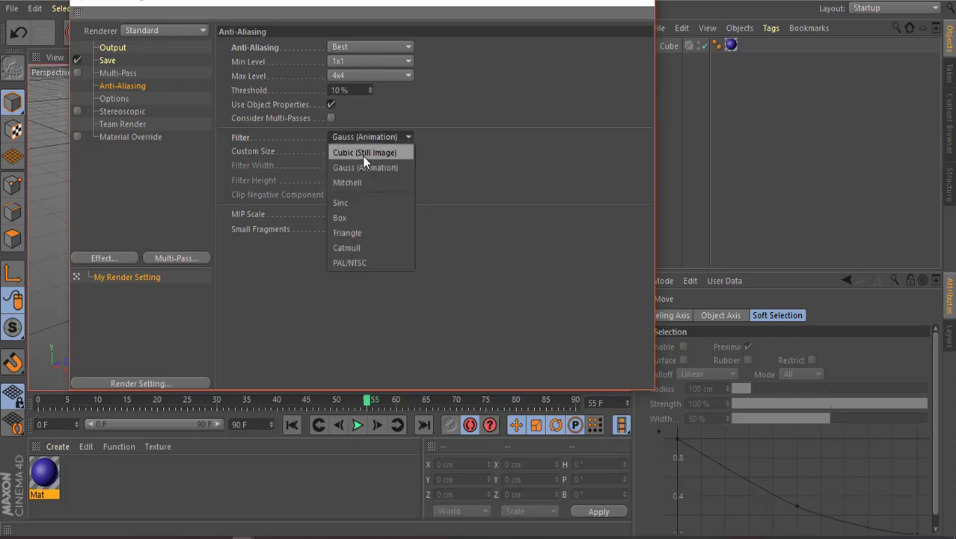
pyautogui.click(362, 155)
pyautogui.click(407, 137)
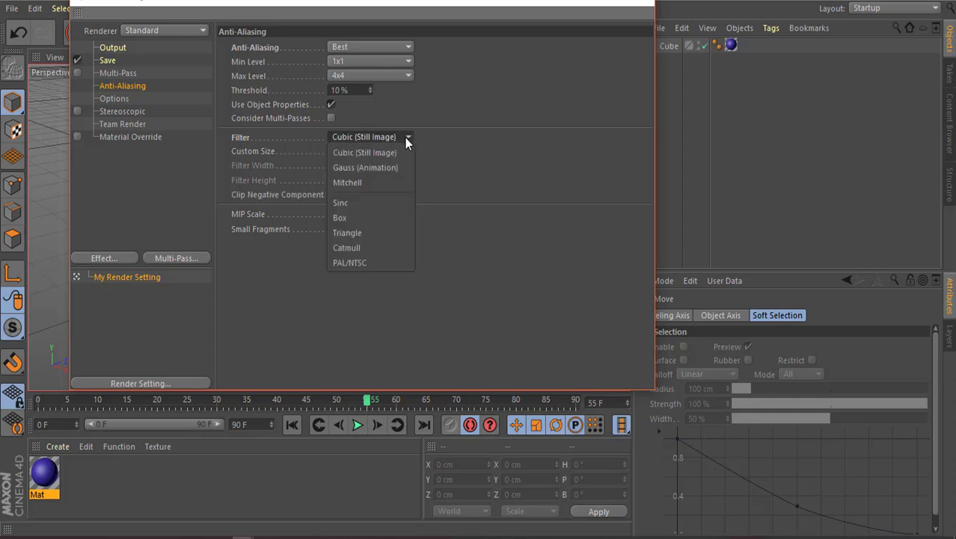
pyautogui.click(487, 110)
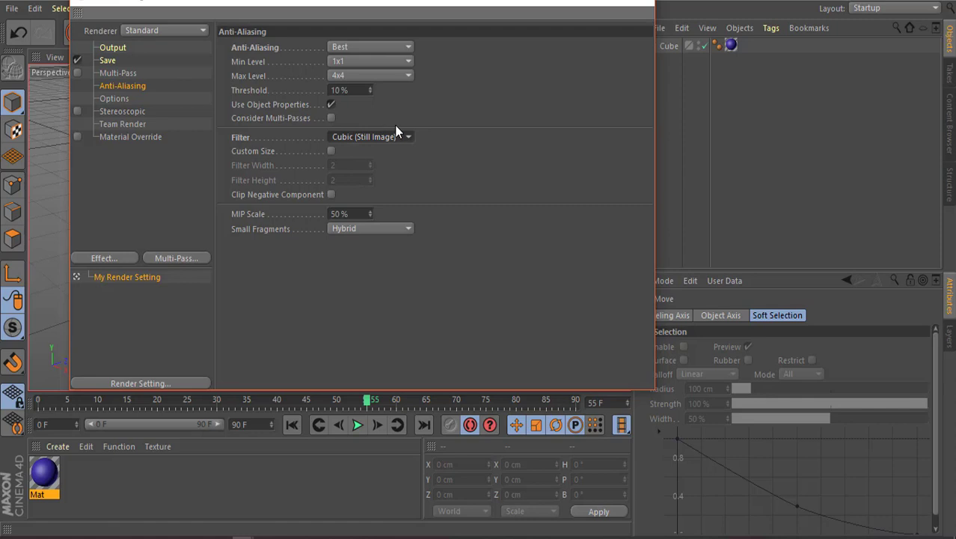
pyautogui.click(330, 151)
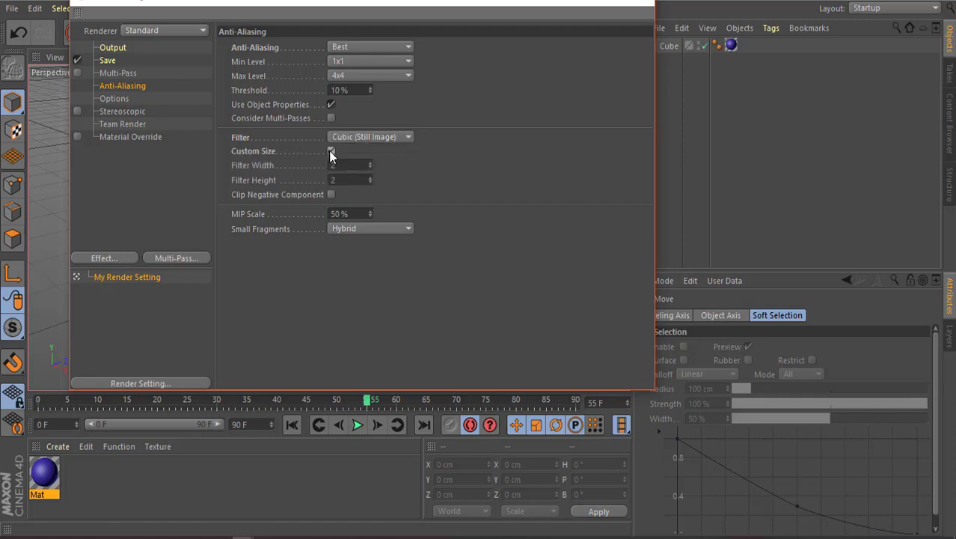
pyautogui.click(331, 151)
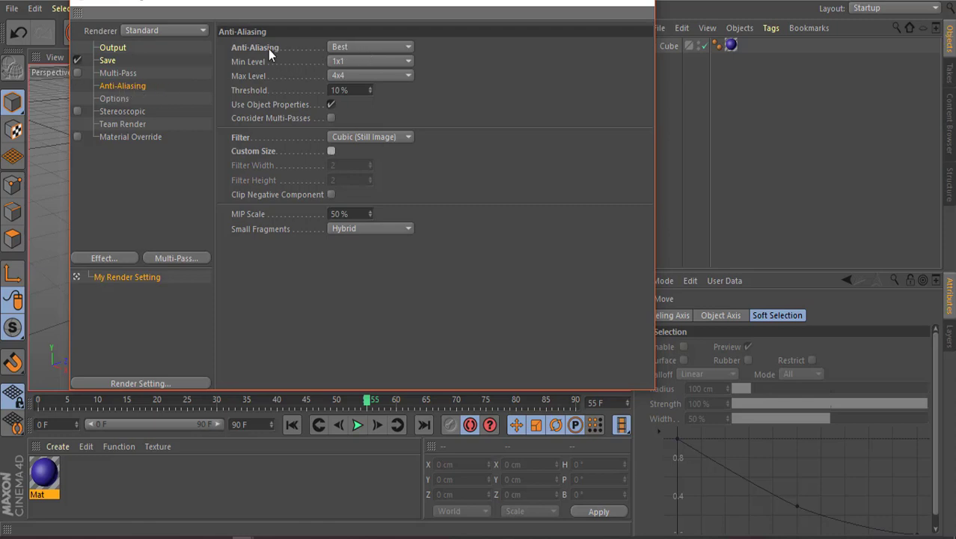
# Step: Switch anti-aliasing through None and Geometry back to Best, then view the Options page
pyautogui.click(410, 46)
pyautogui.click(362, 65)
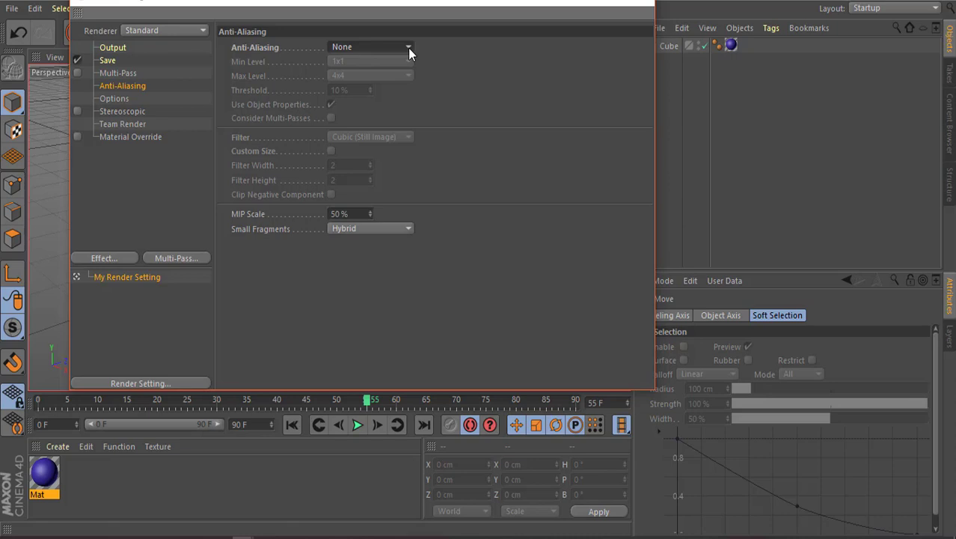
pyautogui.click(409, 47)
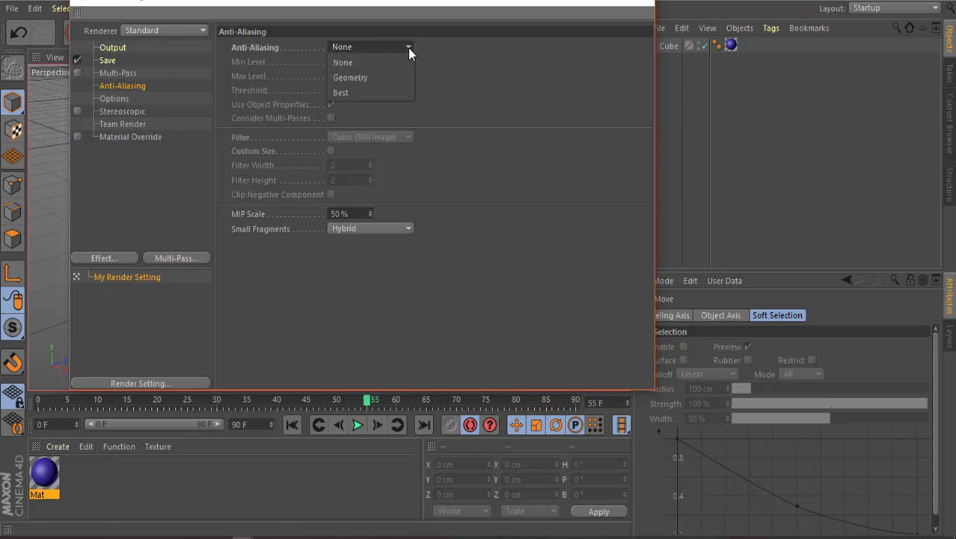
pyautogui.click(364, 79)
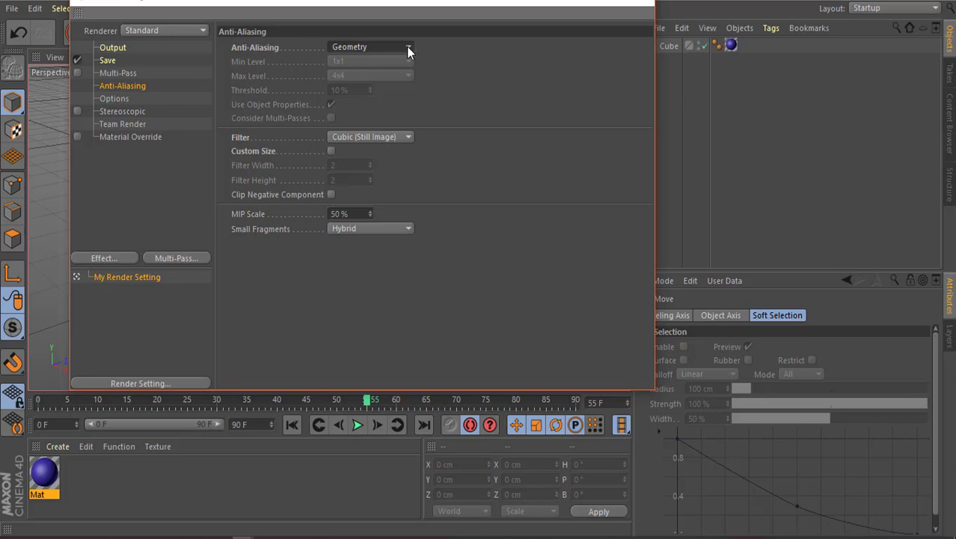
pyautogui.click(407, 47)
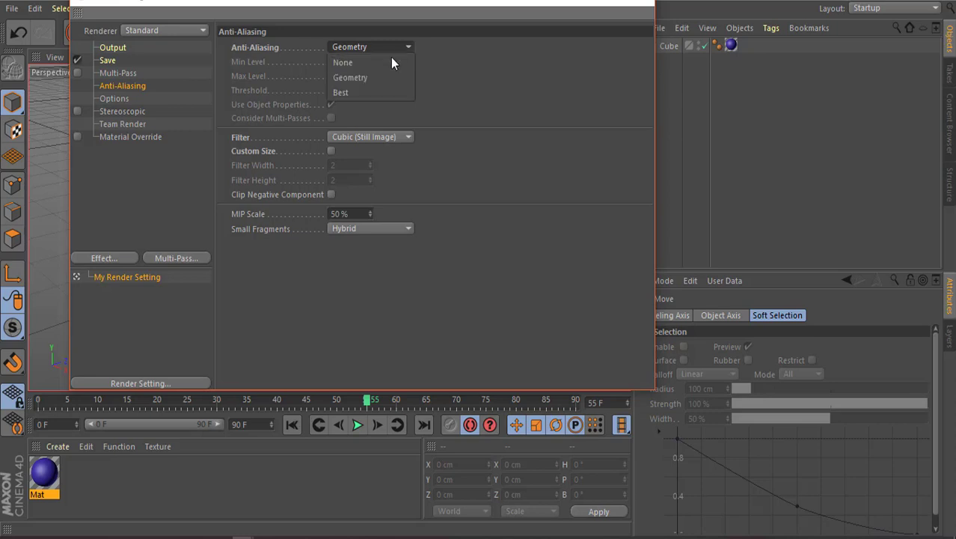
pyautogui.click(353, 93)
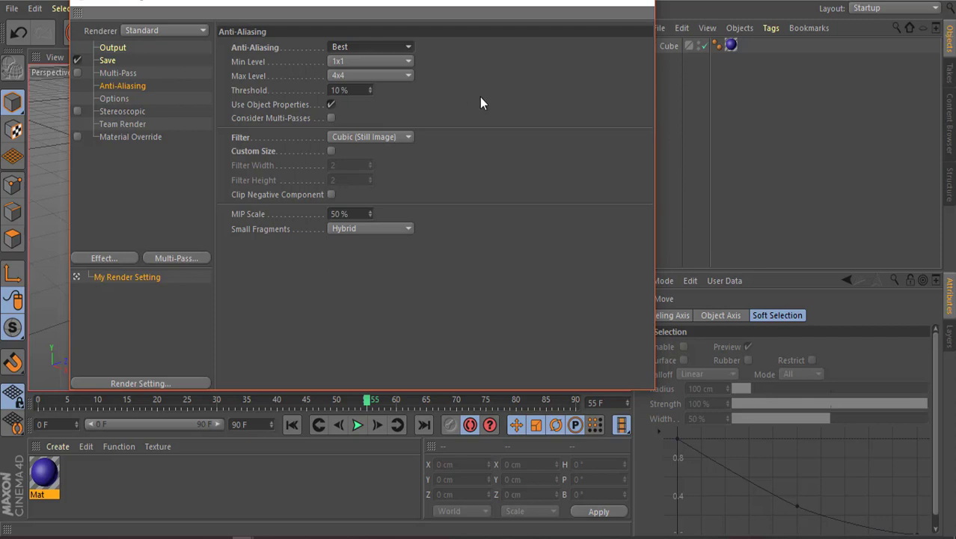
pyautogui.click(121, 99)
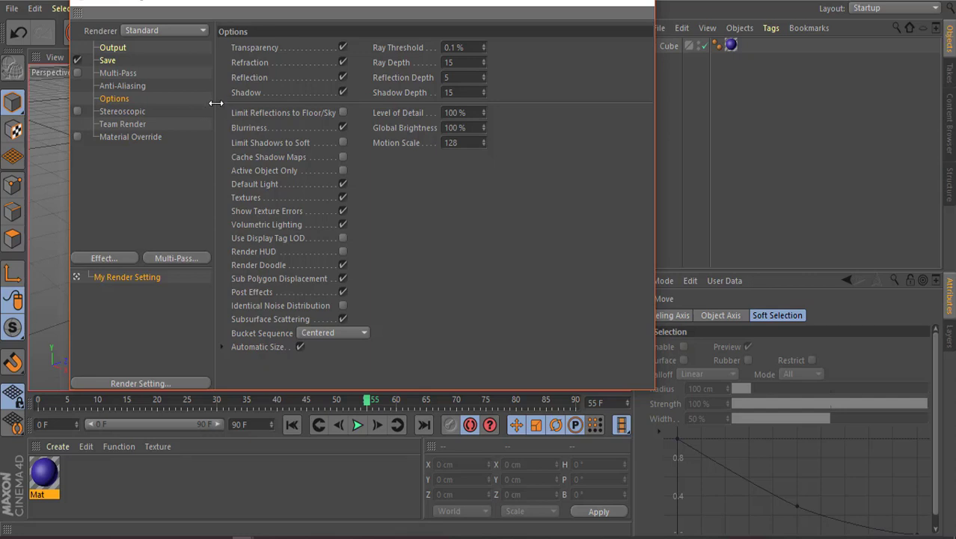
# Step: Check the Stereoscopic page, switching stereoscopic rendering on and back off
pyautogui.click(119, 115)
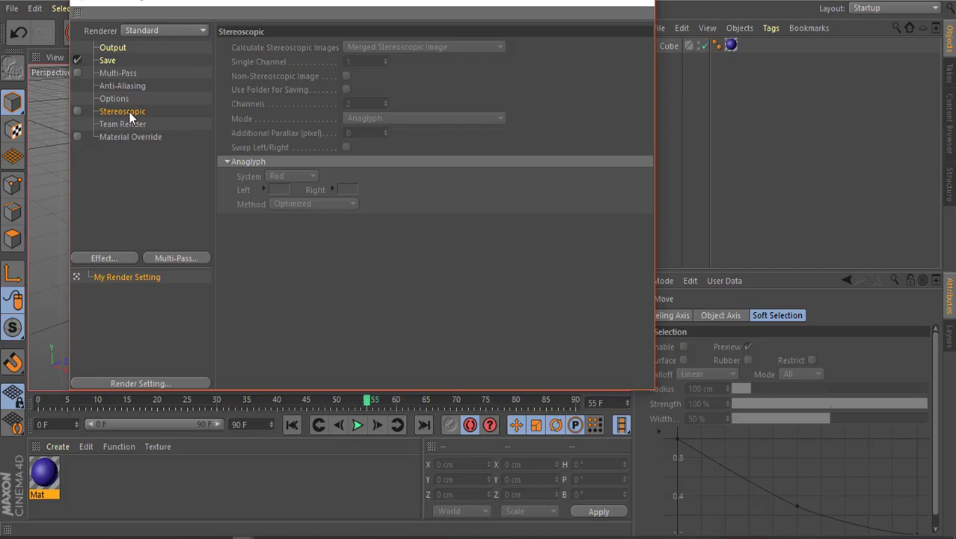
pyautogui.click(76, 111)
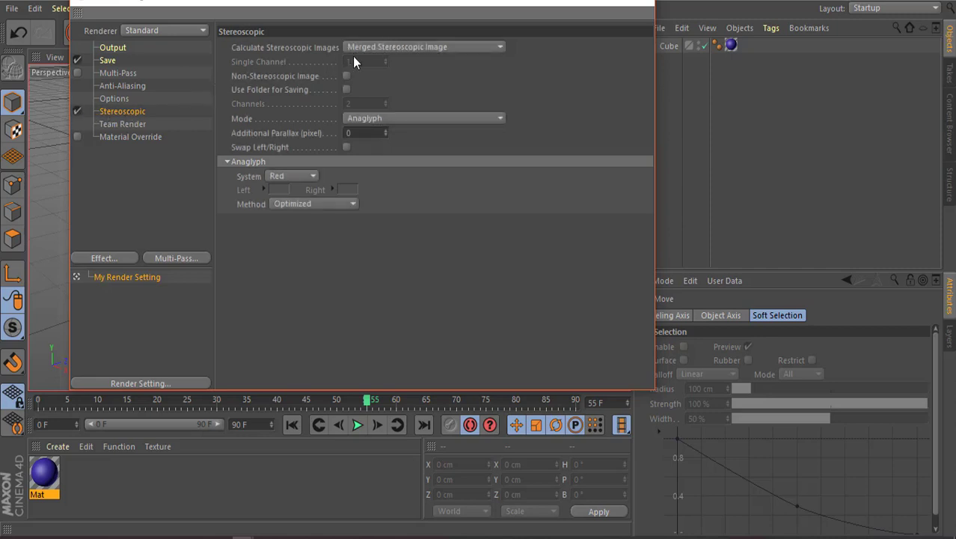
pyautogui.click(75, 112)
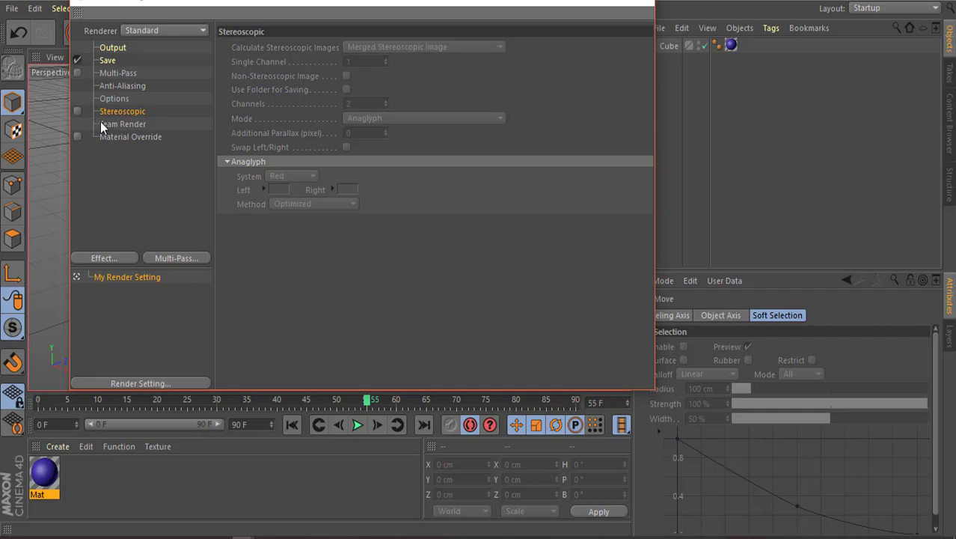
# Step: Look at Team Render, then toggle Material Override on and leave it disabled
pyautogui.click(100, 124)
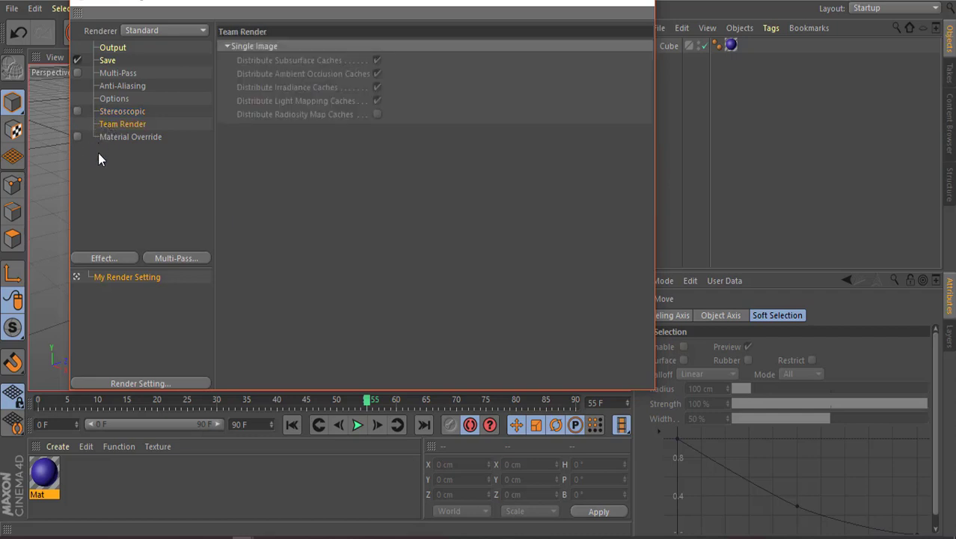
pyautogui.click(98, 152)
pyautogui.click(113, 137)
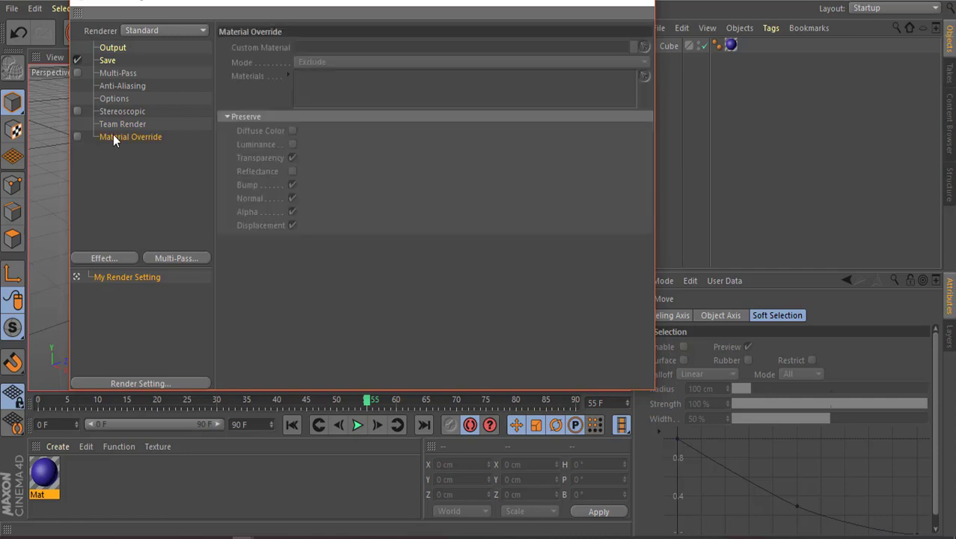
pyautogui.click(77, 137)
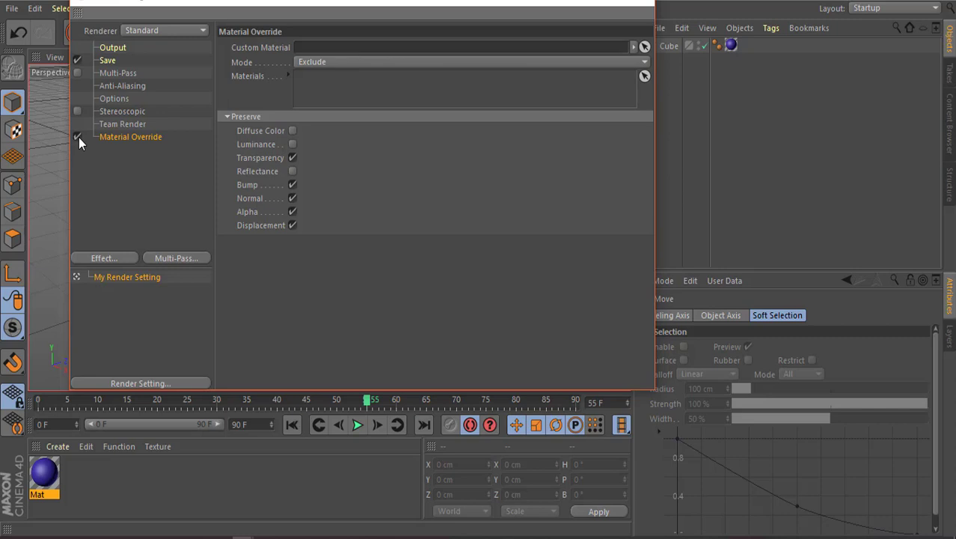
pyautogui.click(77, 137)
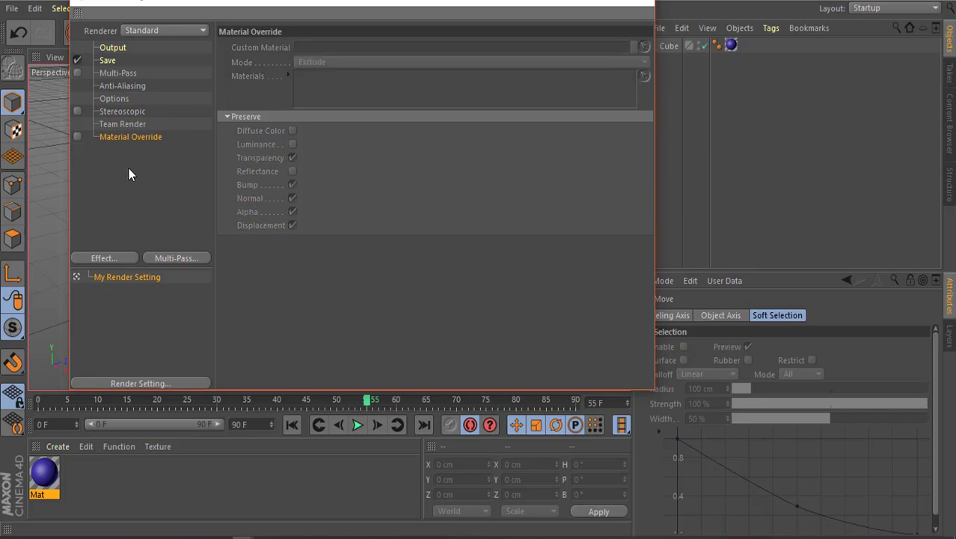
# Step: Flip between the Output, Save and Anti-Aliasing pages, then close Render Settings
pyautogui.click(114, 48)
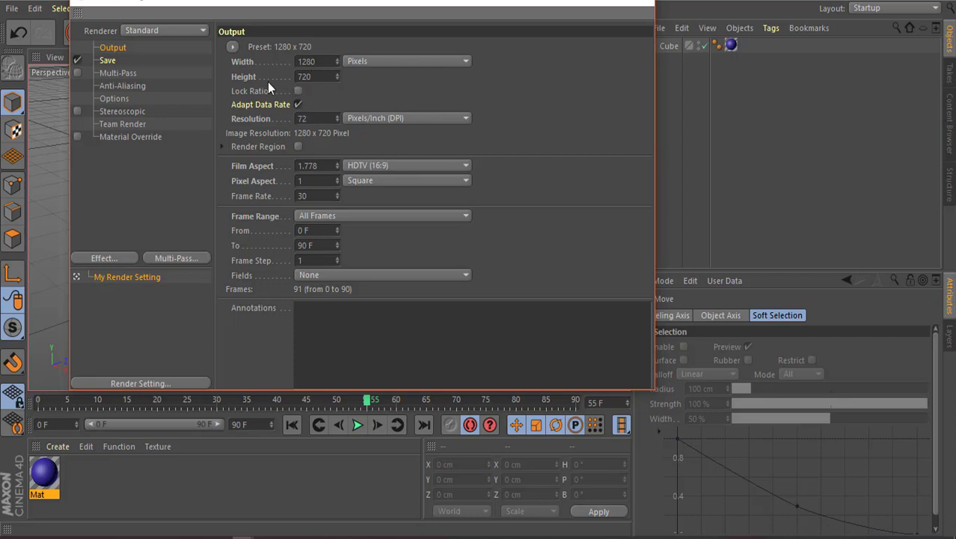
pyautogui.click(111, 60)
pyautogui.click(116, 86)
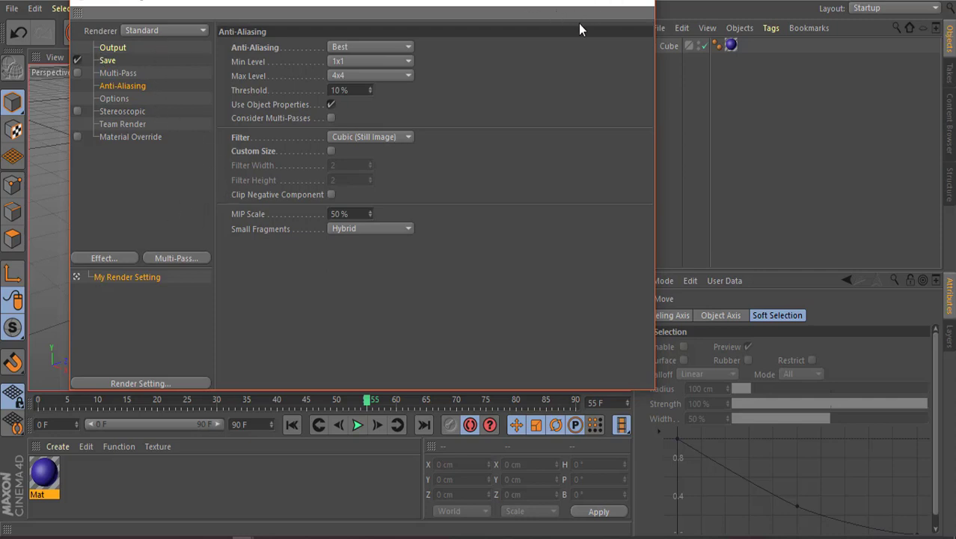
pyautogui.click(121, 47)
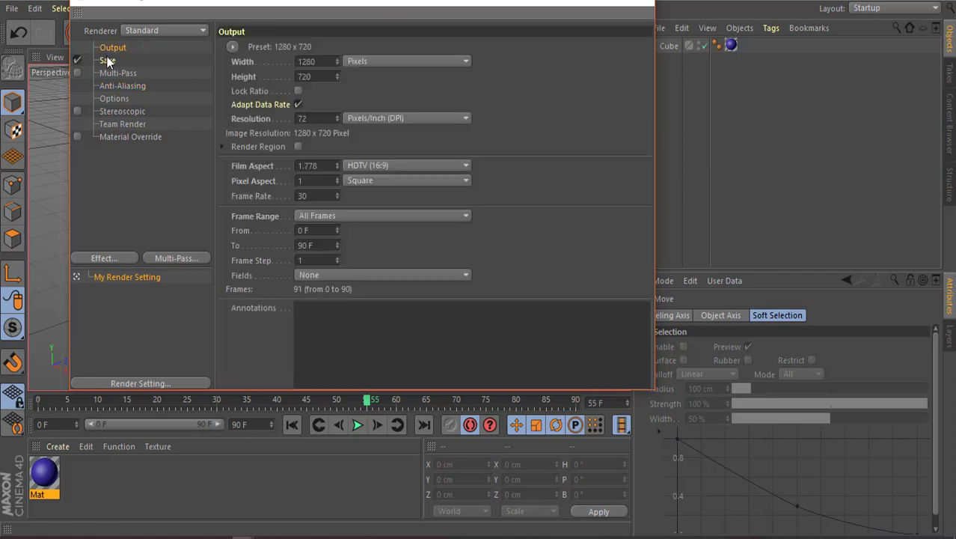
pyautogui.click(107, 60)
pyautogui.click(115, 87)
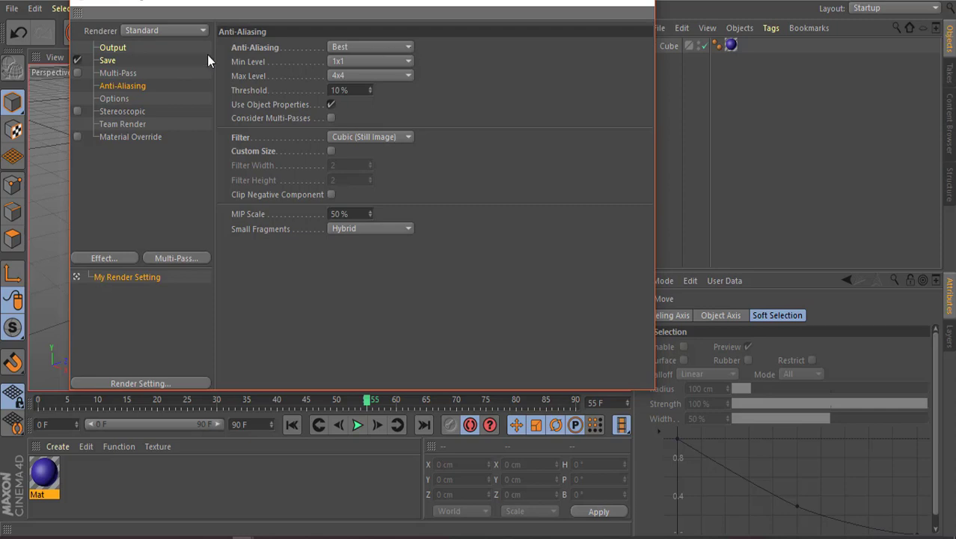
pyautogui.click(127, 60)
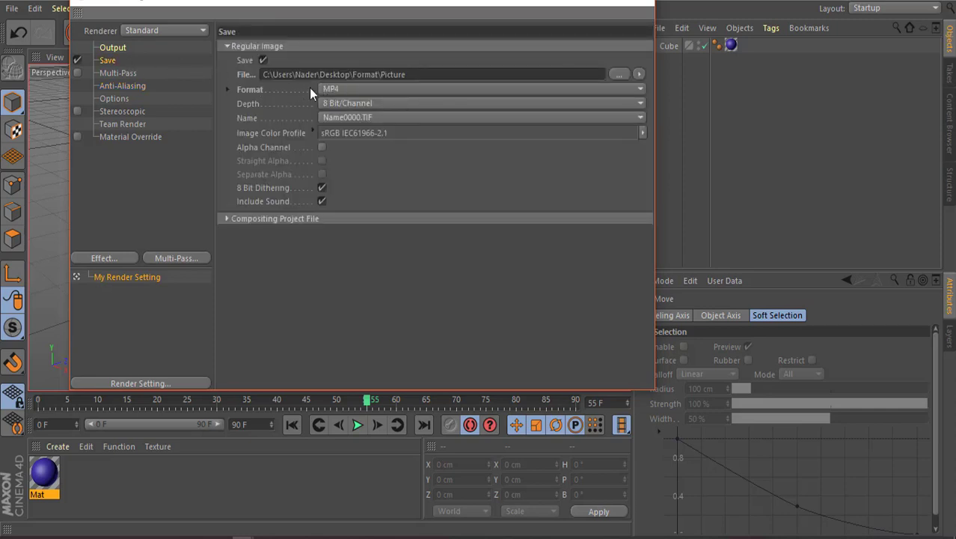
pyautogui.click(119, 50)
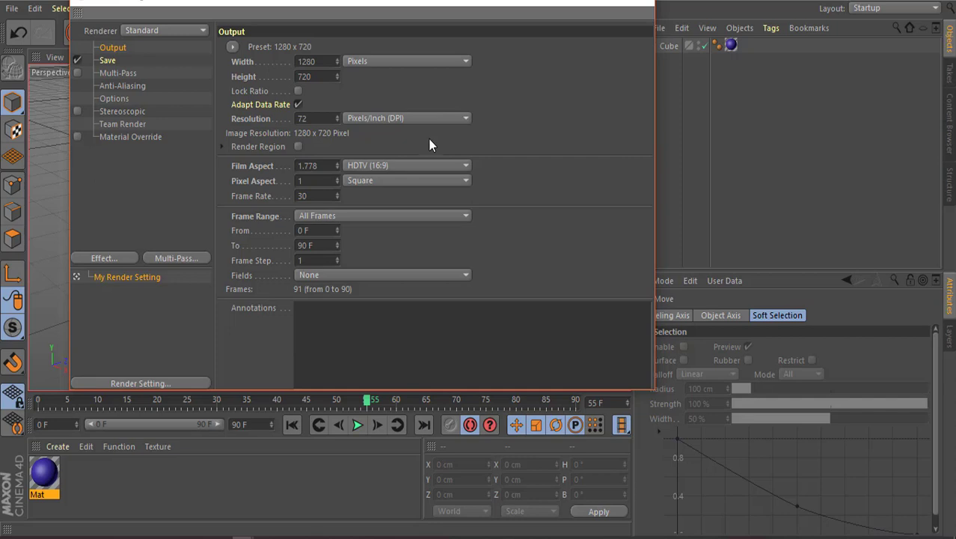
pyautogui.click(641, 3)
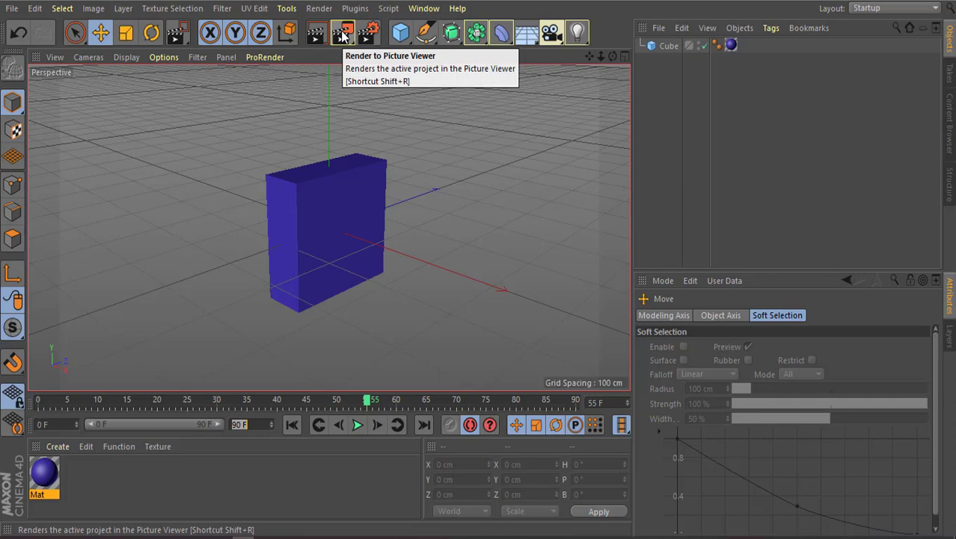
pyautogui.click(343, 35)
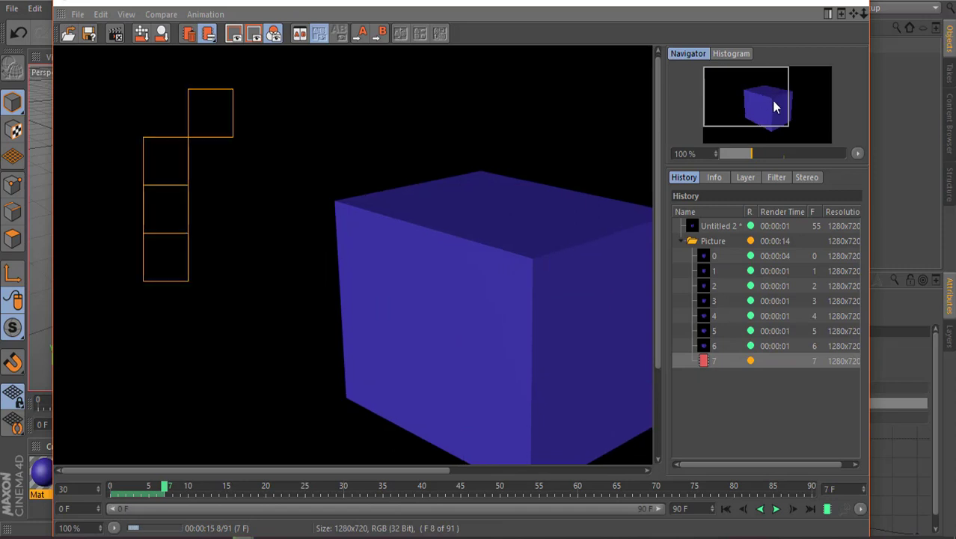
pyautogui.moveTo(764, 103); pyautogui.dragTo(778, 110)
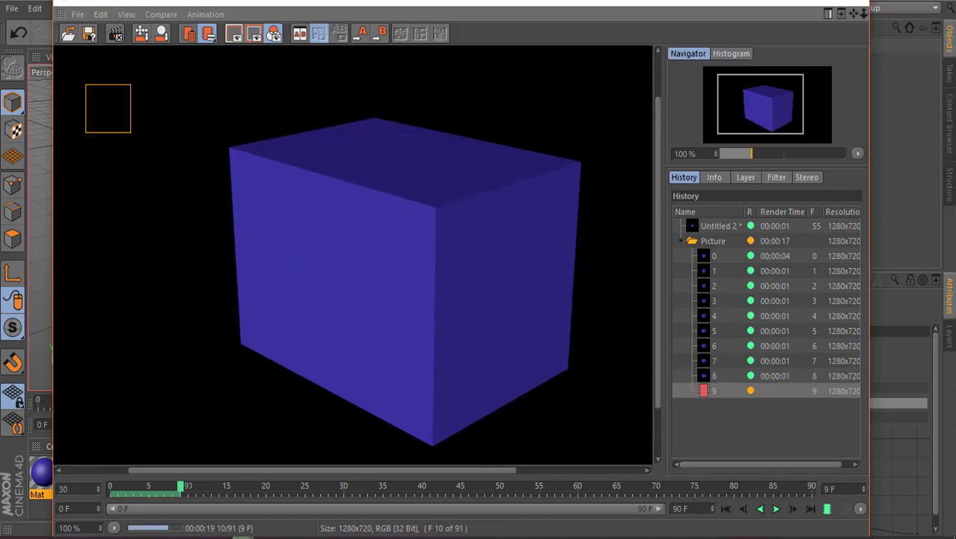
pyautogui.click(858, 3)
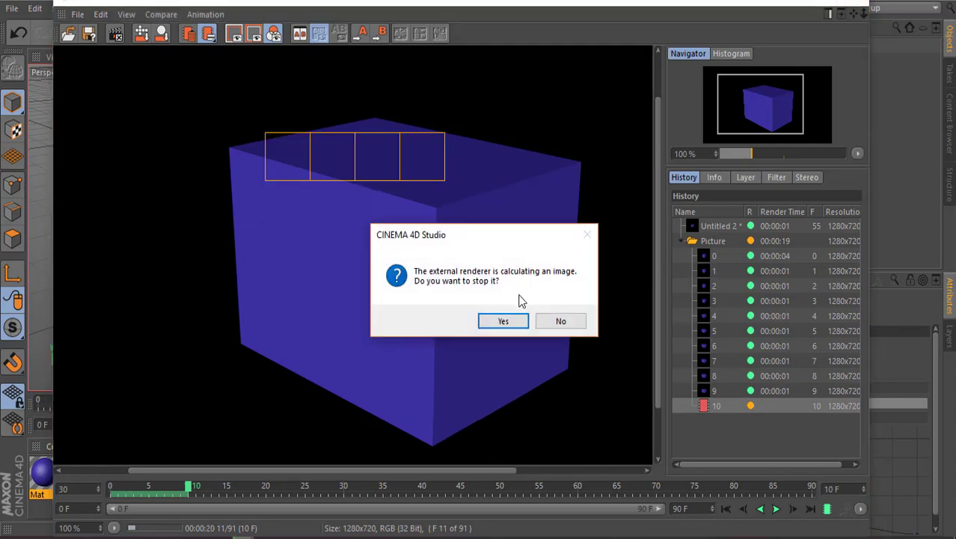
pyautogui.click(505, 320)
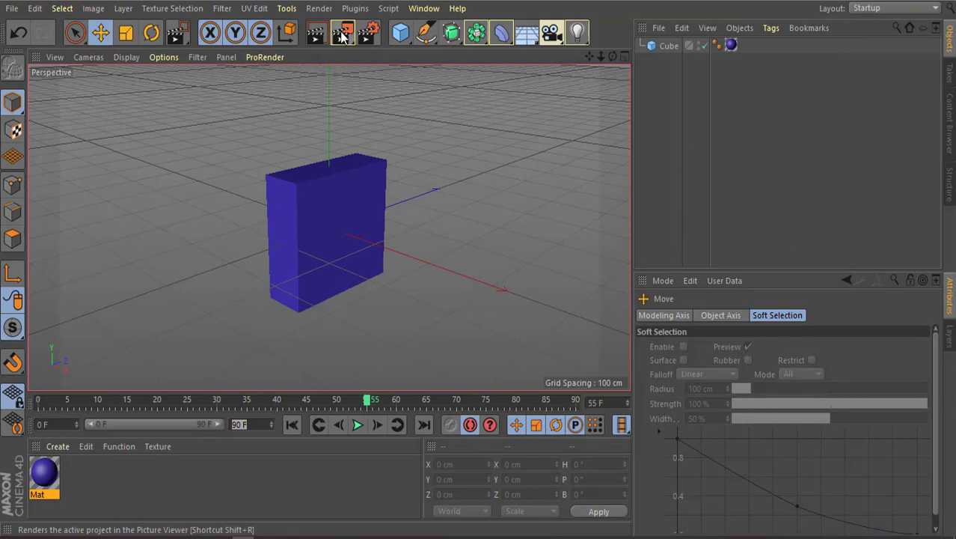
# Step: Open and close Render Settings, then glance at the Render menu without rendering
pyautogui.click(367, 33)
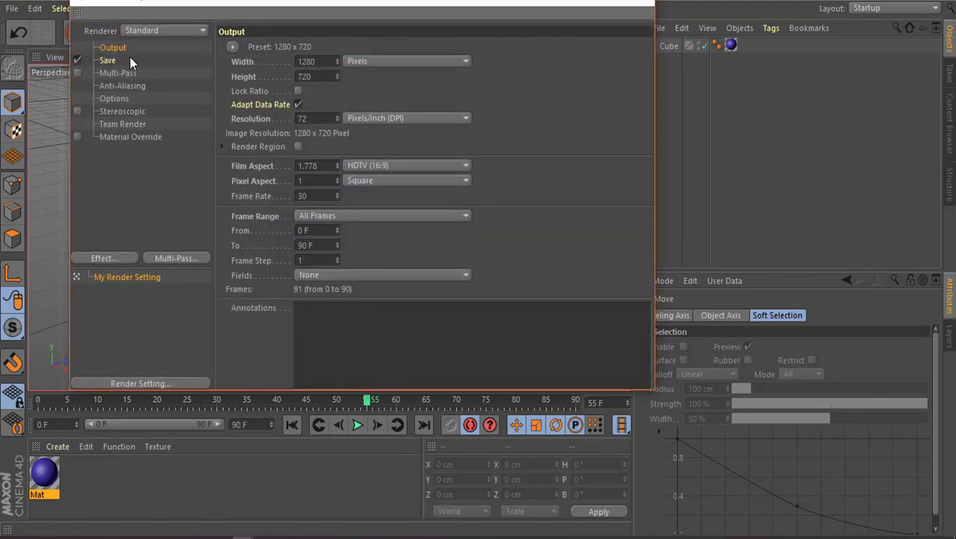
pyautogui.click(636, 3)
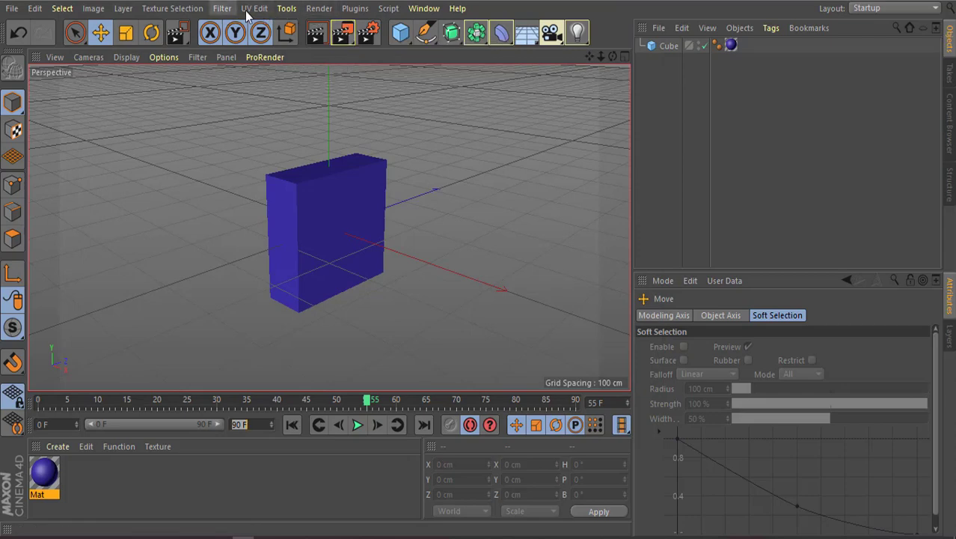
pyautogui.click(324, 12)
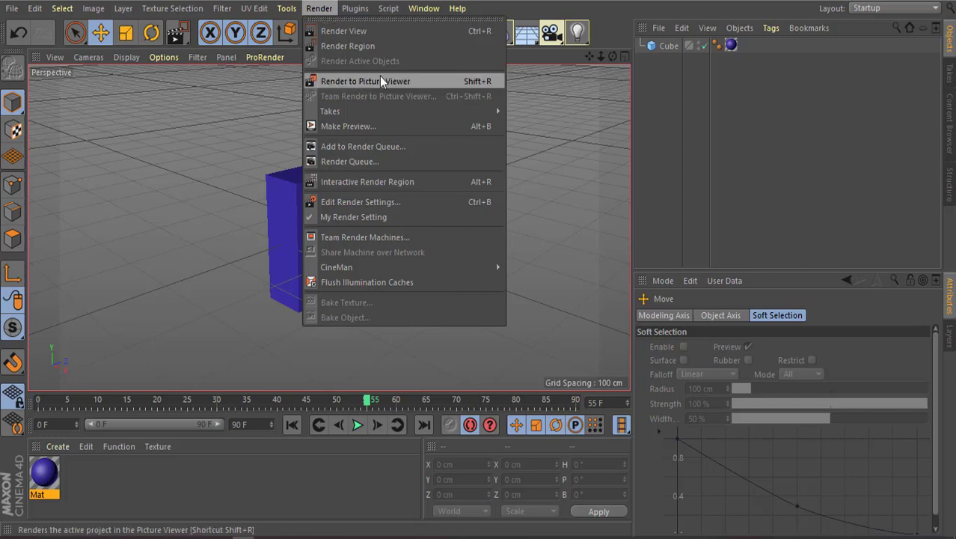
pyautogui.press('Escape')
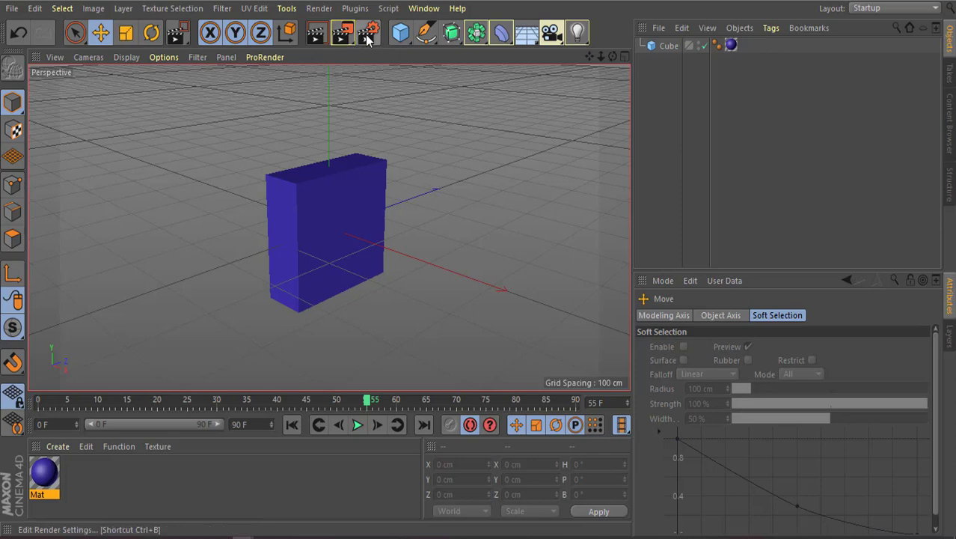
# Step: Recheck Render Settings and the Render menu, then bring up Make Preview with Alt+B
pyautogui.click(365, 35)
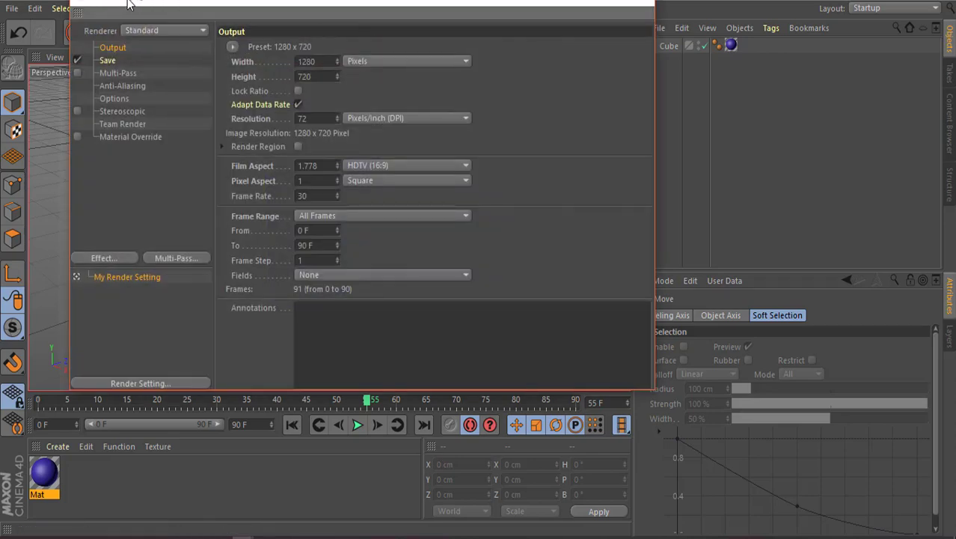
pyautogui.click(645, 4)
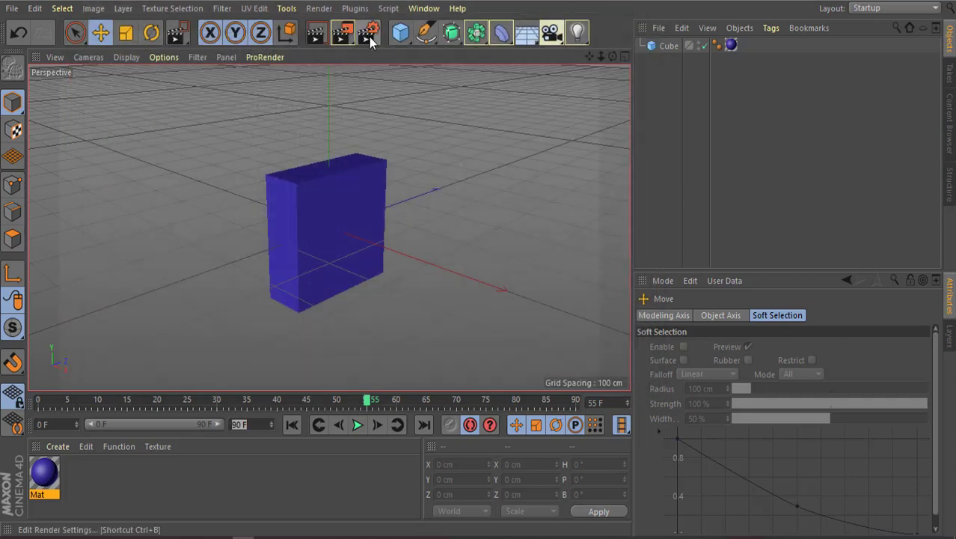
pyautogui.click(319, 9)
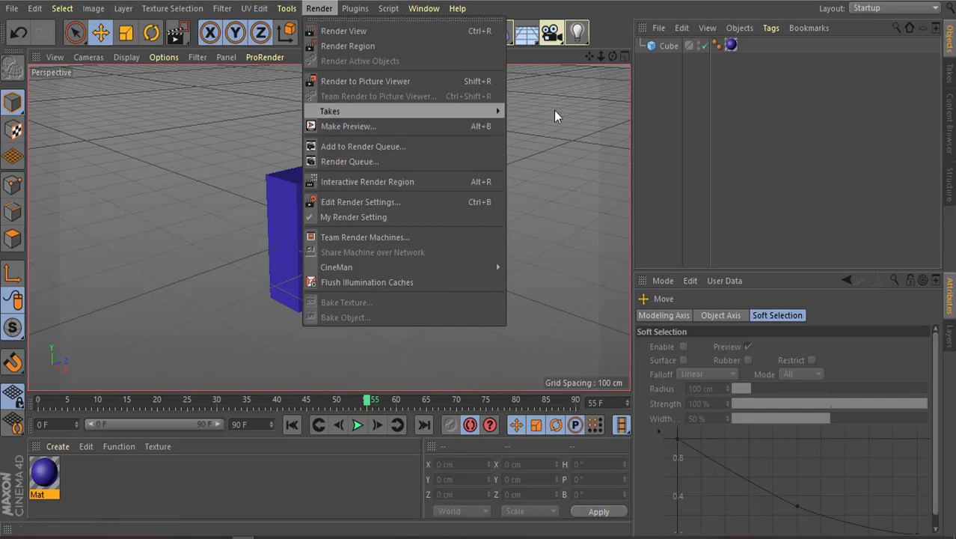
pyautogui.moveTo(404, 111)
pyautogui.click(609, 16)
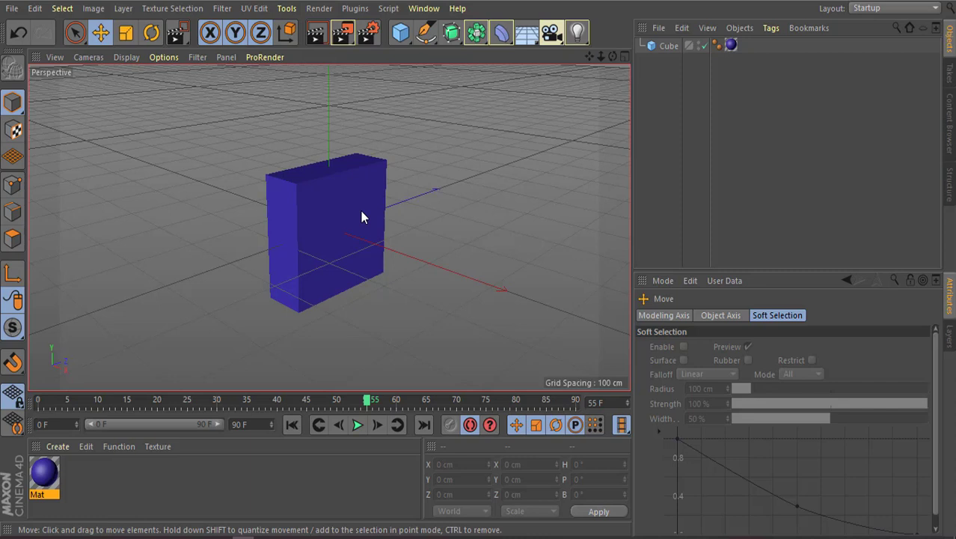
pyautogui.hotkey('alt', 'b')
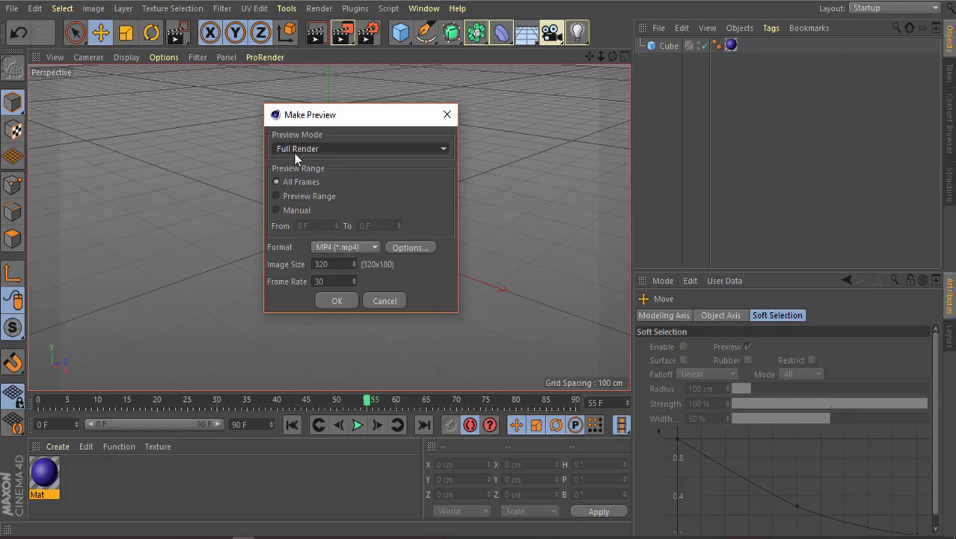
# Step: Confirm a Full Render preview of all frames to start calculating it
pyautogui.click(438, 148)
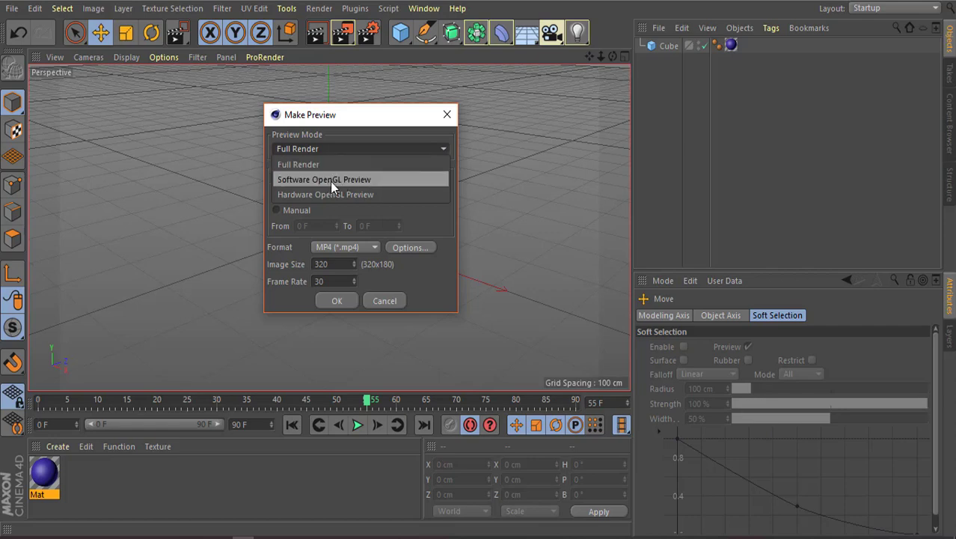
pyautogui.click(442, 149)
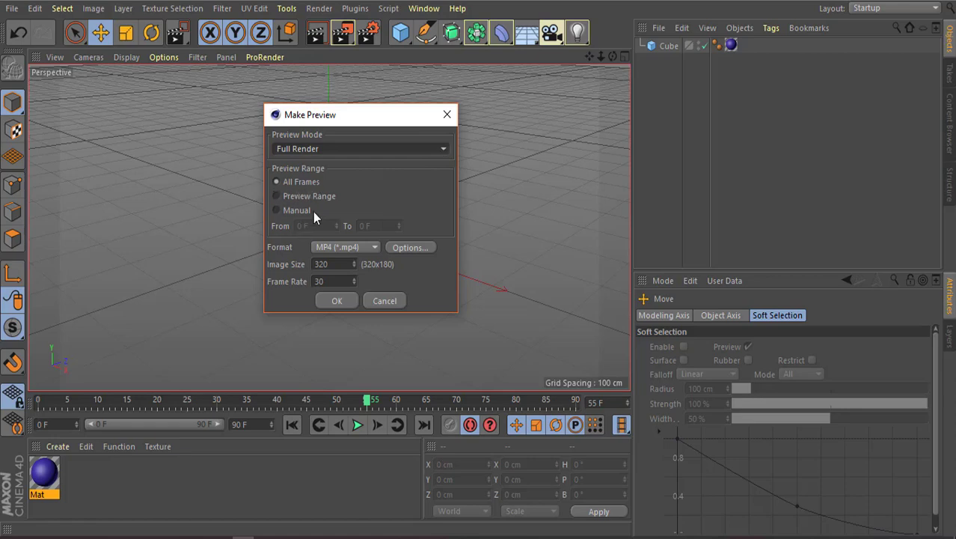
pyautogui.click(276, 210)
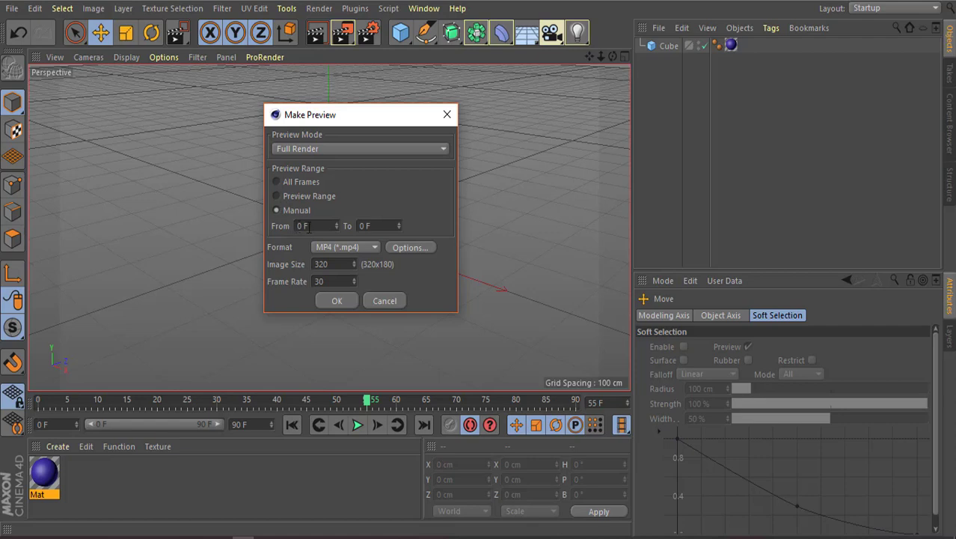
pyautogui.click(278, 180)
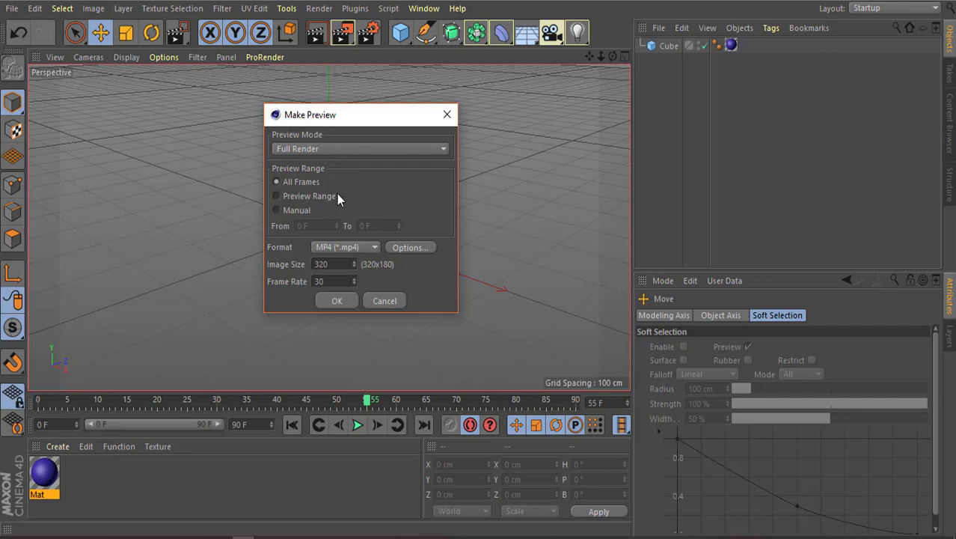
pyautogui.click(338, 301)
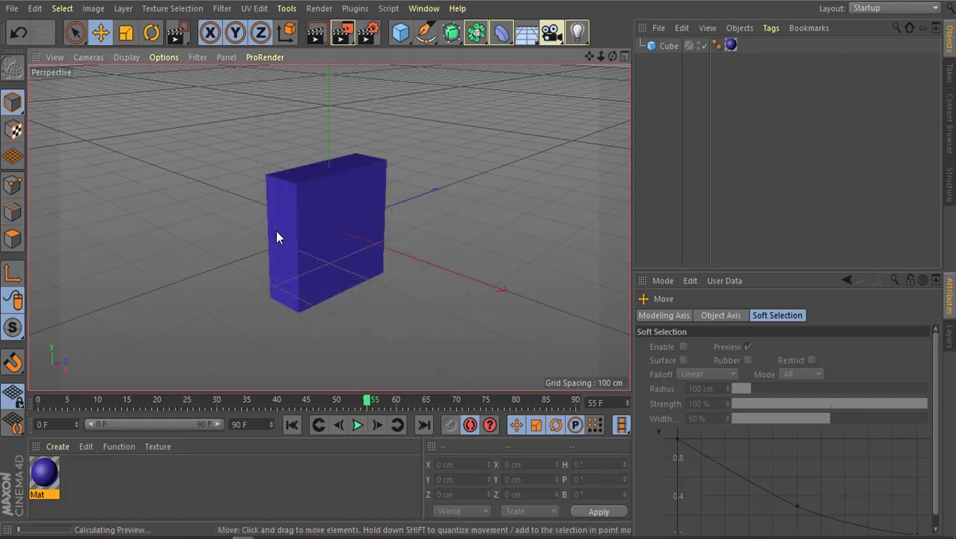
# Step: Reopen and close Render Settings, then show the Render menu
pyautogui.click(367, 33)
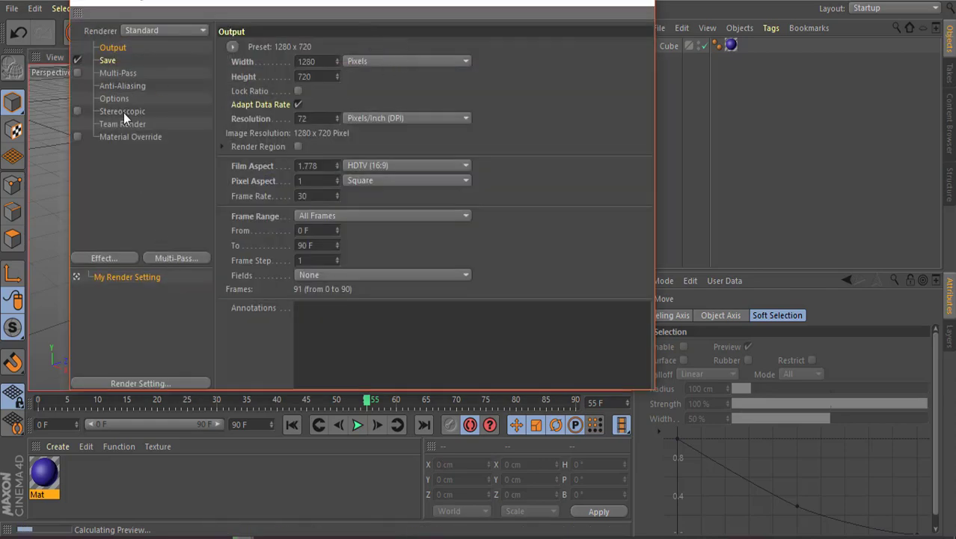
pyautogui.click(640, 6)
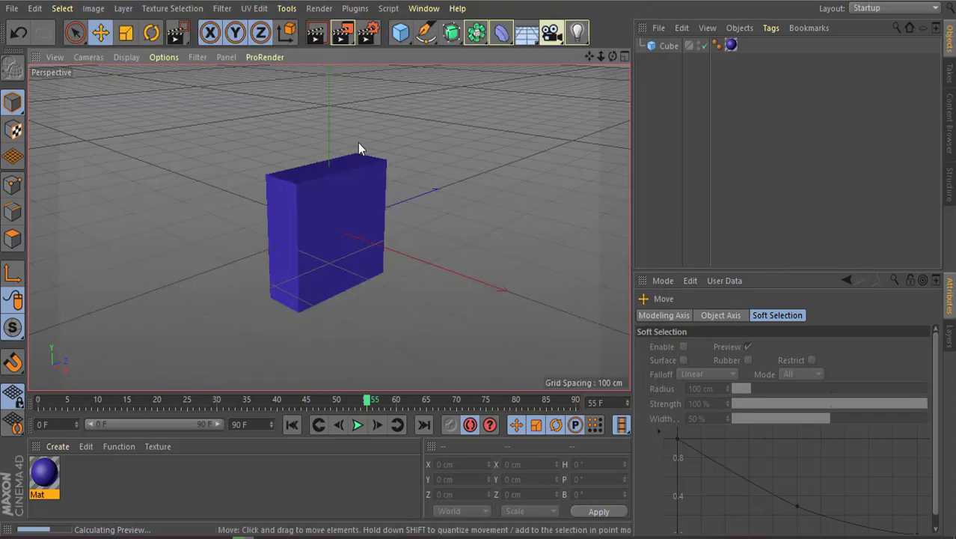
pyautogui.click(320, 8)
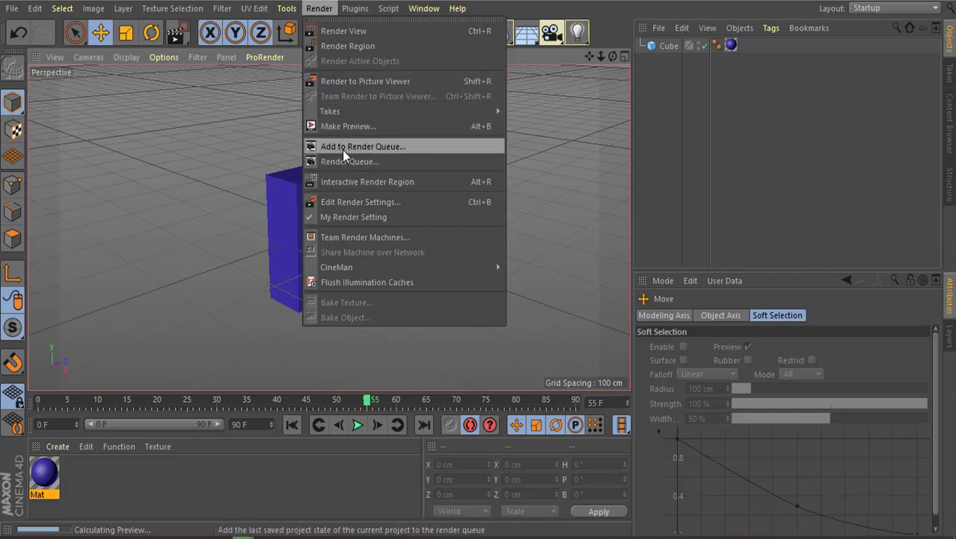
pyautogui.click(393, 148)
pyautogui.click(457, 8)
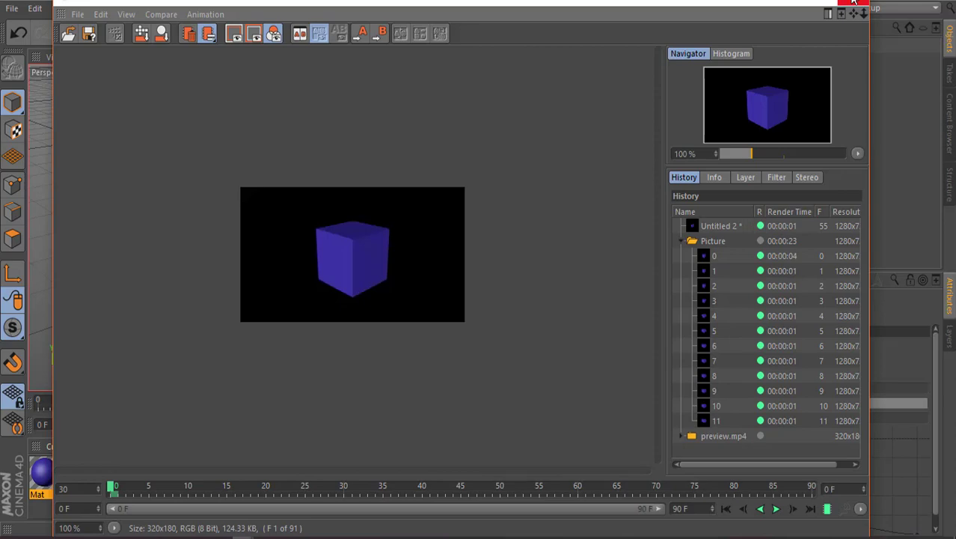
pyautogui.click(854, 4)
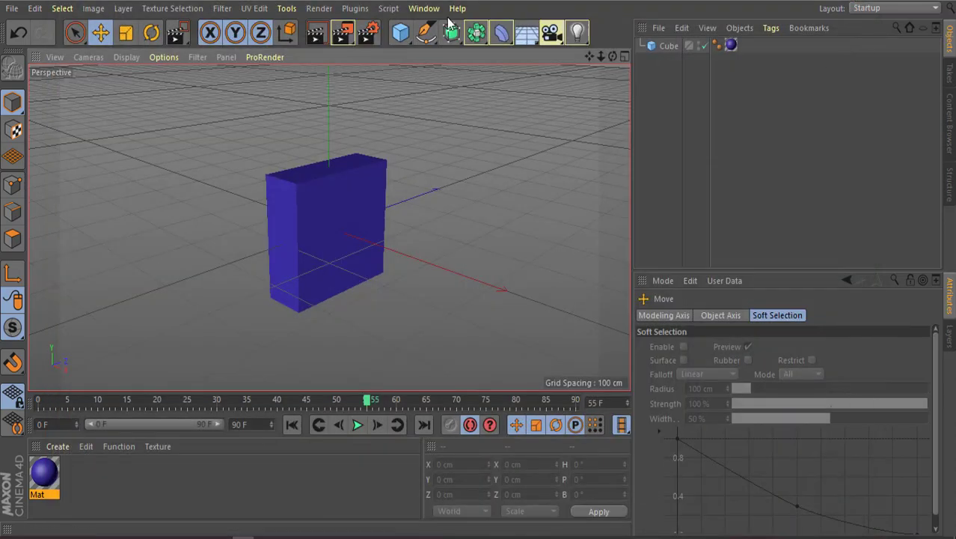
pyautogui.click(425, 10)
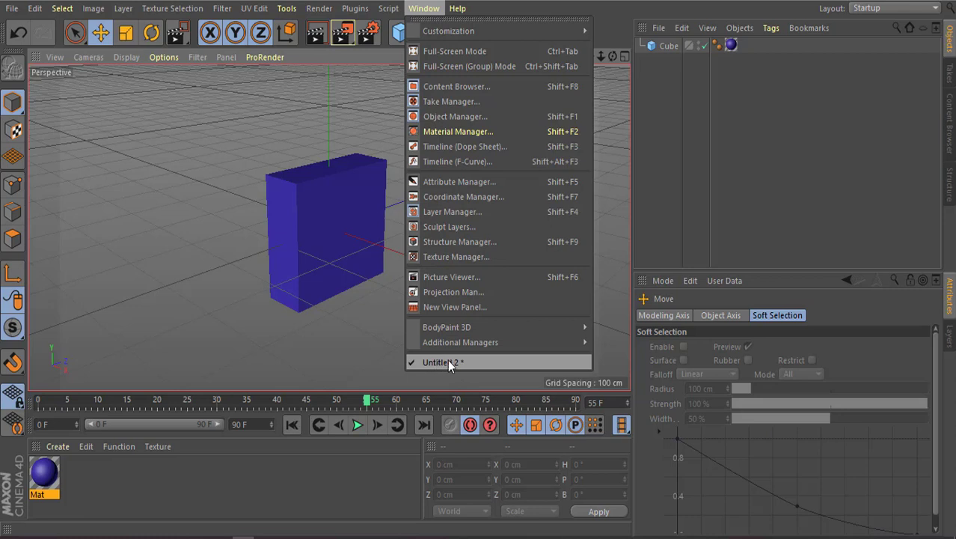
pyautogui.click(493, 131)
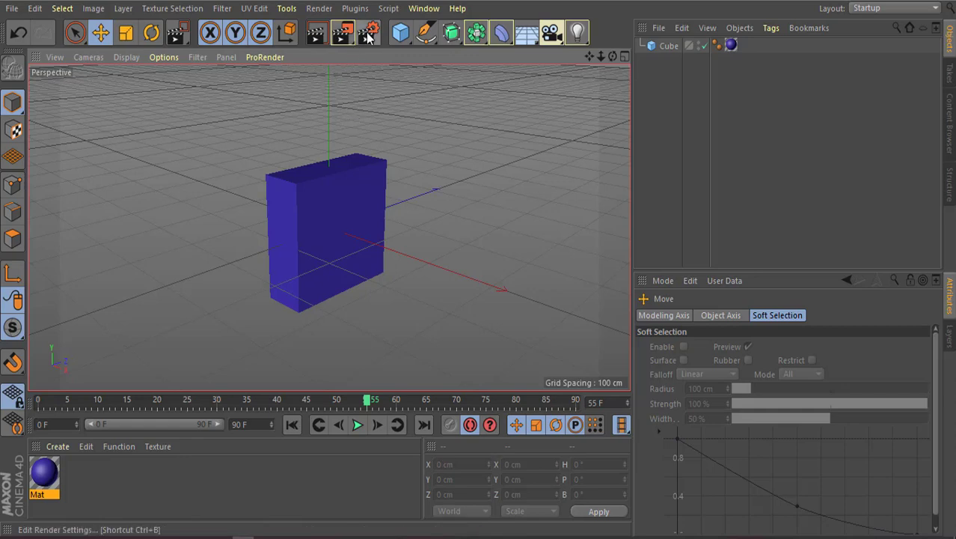
pyautogui.click(324, 9)
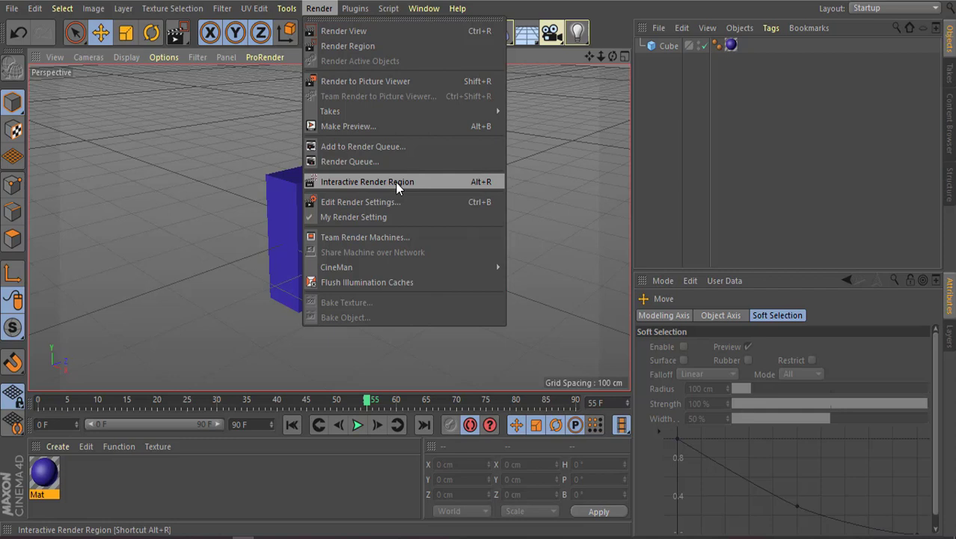
# Step: Start an Interactive Render Region, move the cube right, and narrow the region over it
pyautogui.click(395, 187)
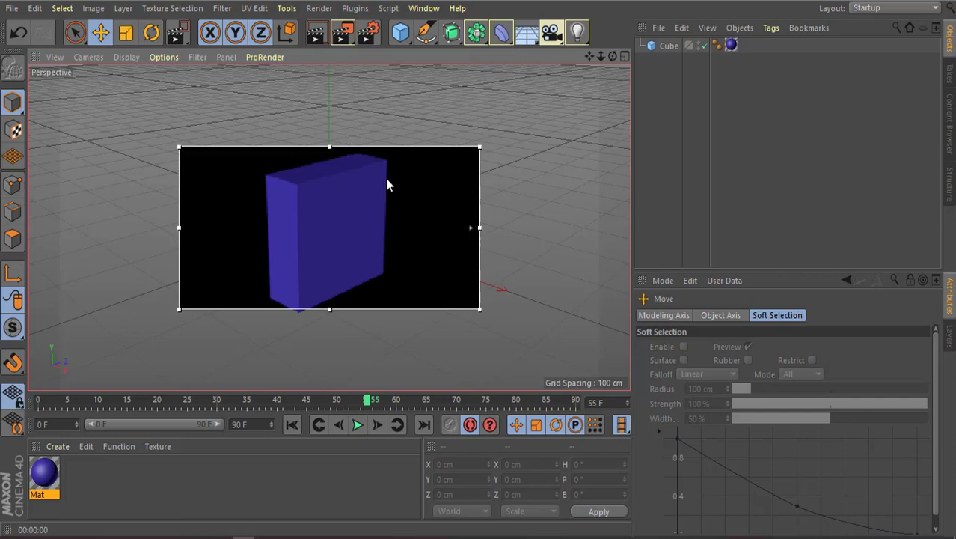
pyautogui.moveTo(353, 202); pyautogui.dragTo(417, 186)
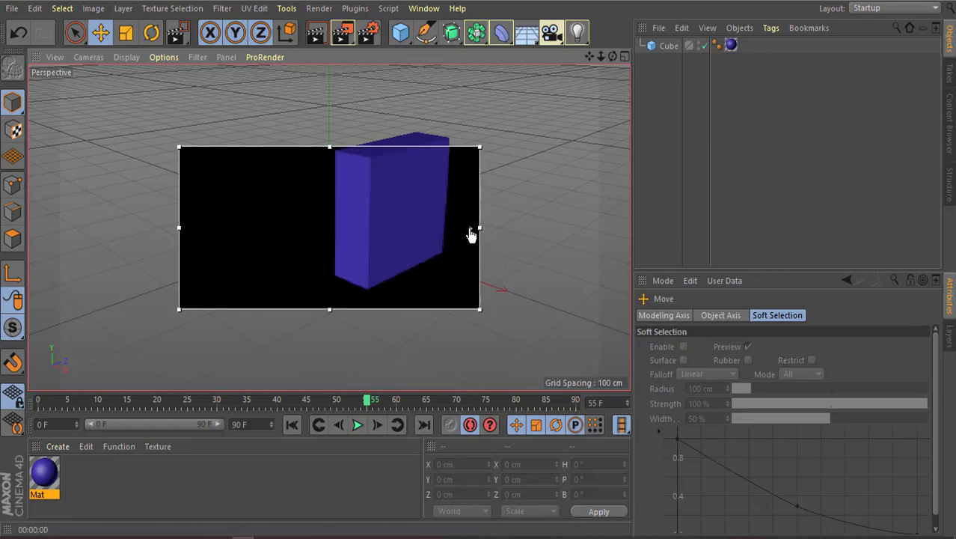
pyautogui.moveTo(481, 227); pyautogui.dragTo(438, 228)
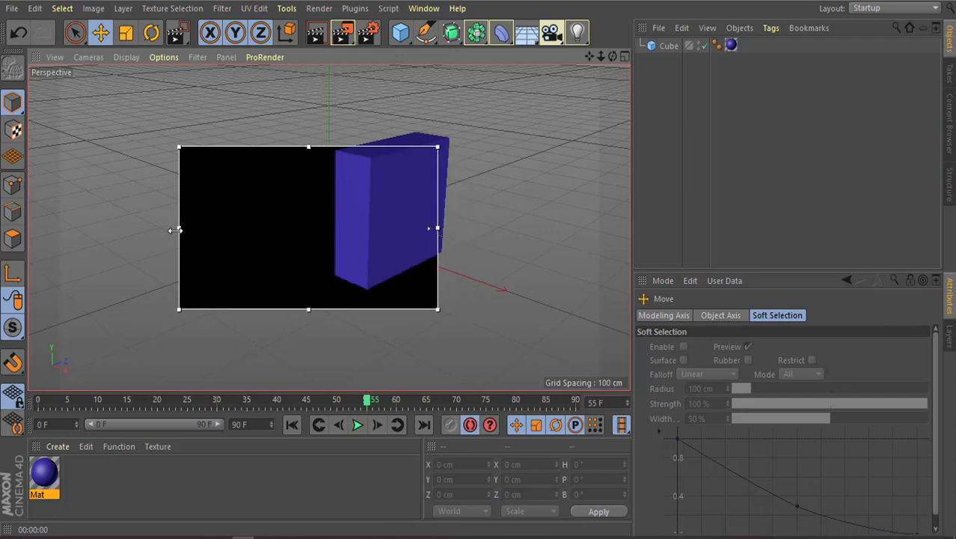
pyautogui.moveTo(179, 228); pyautogui.dragTo(218, 228)
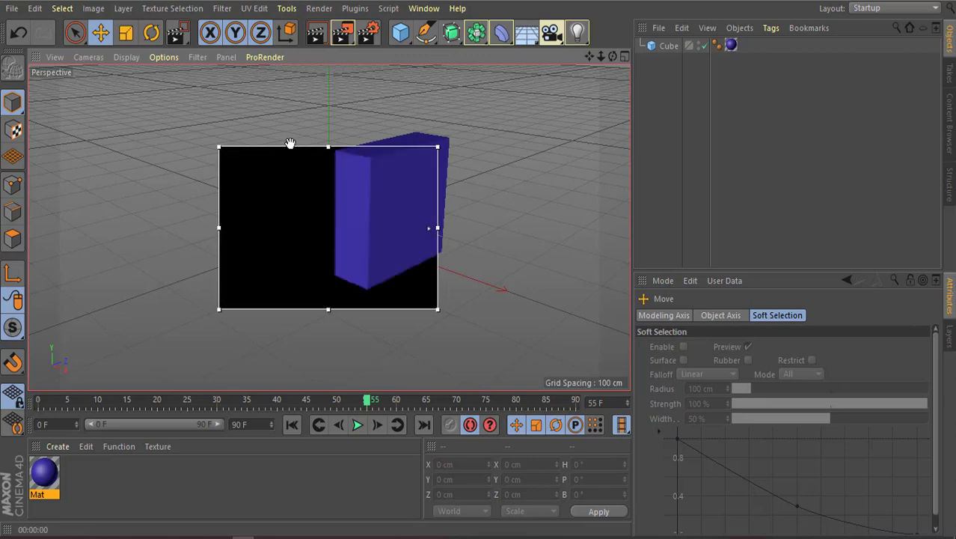
pyautogui.moveTo(291, 143)
pyautogui.mouseDown()
pyautogui.moveTo(301, 107)
pyautogui.moveTo(391, 85)
pyautogui.mouseUp()
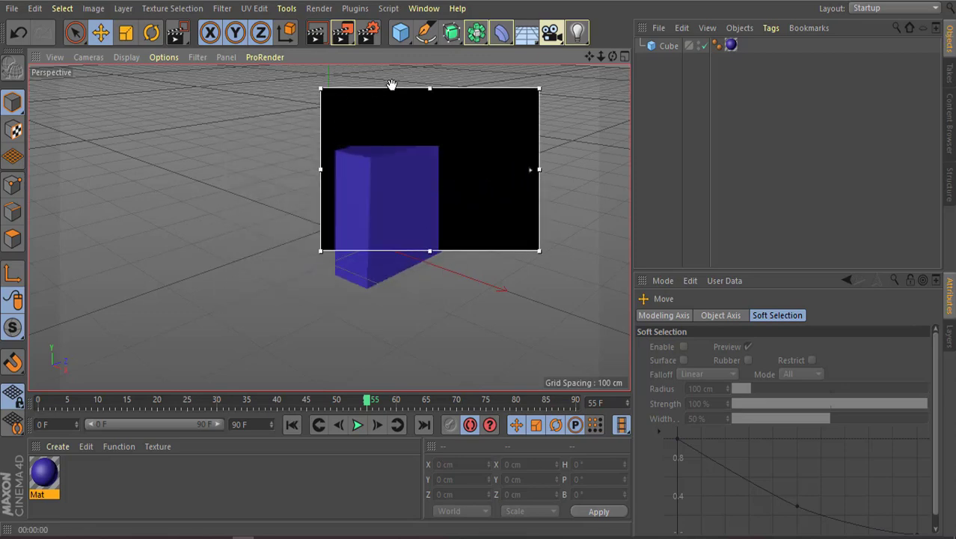
pyautogui.moveTo(317, 130)
pyautogui.mouseDown()
pyautogui.moveTo(270, 139)
pyautogui.moveTo(308, 128)
pyautogui.mouseUp()
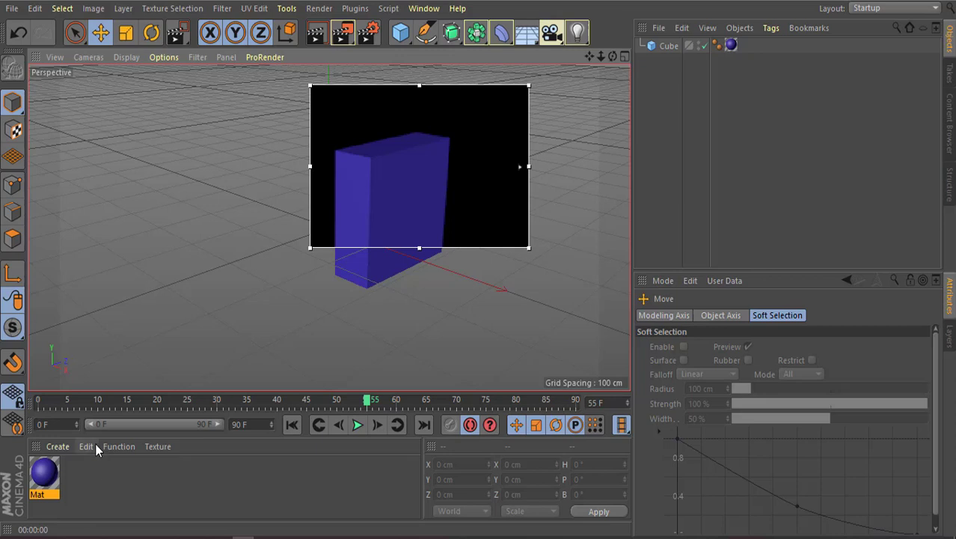
# Step: Change Mat's colour to magenta: H 322°, S 90%, V 92%
pyautogui.click(39, 486)
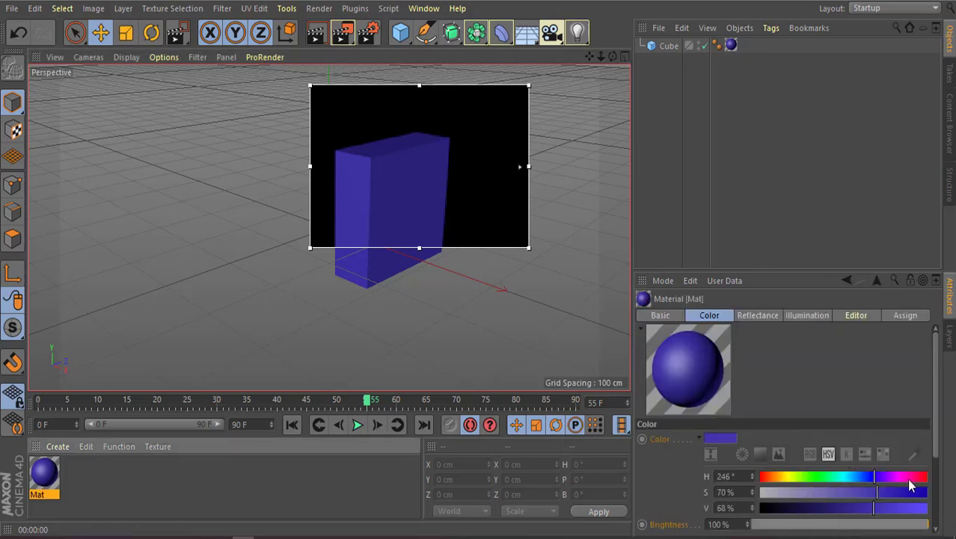
pyautogui.click(911, 478)
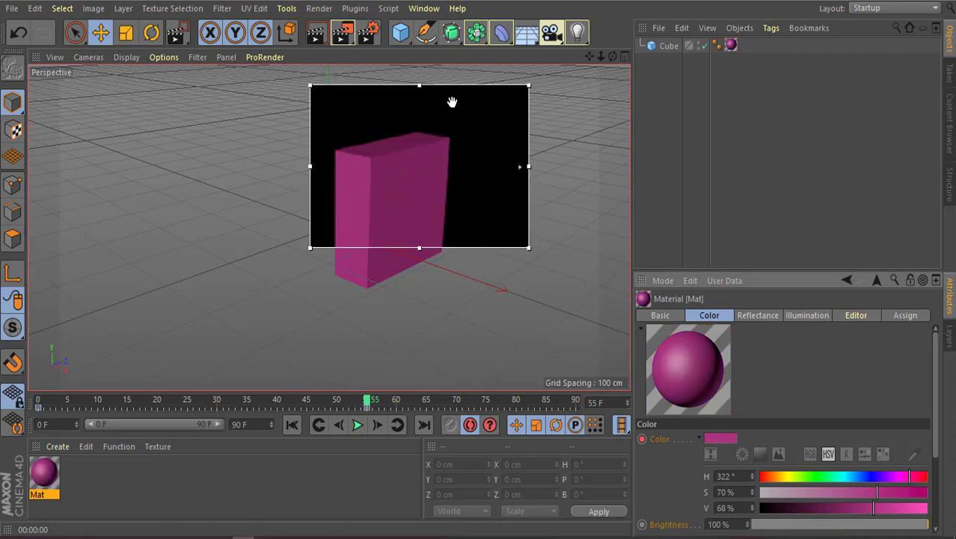
pyautogui.click(912, 491)
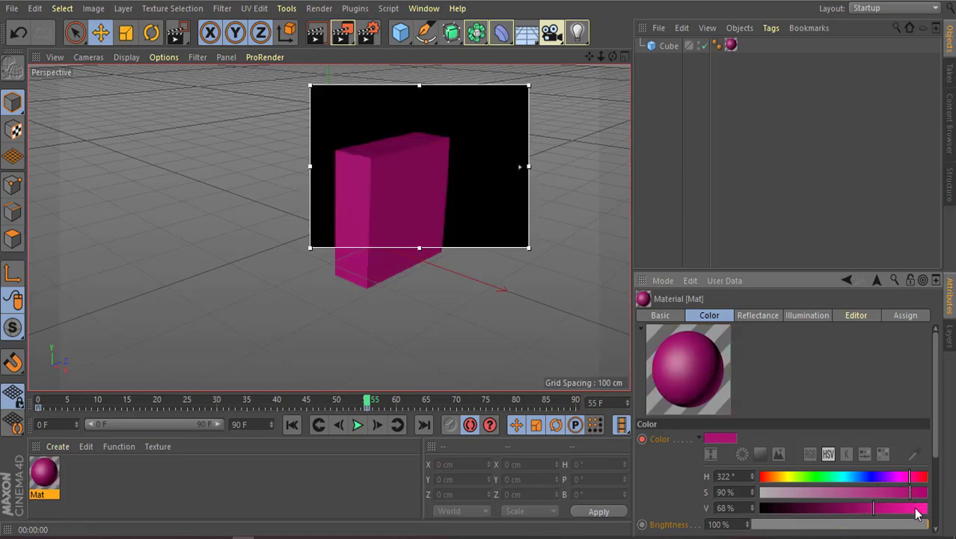
pyautogui.click(917, 508)
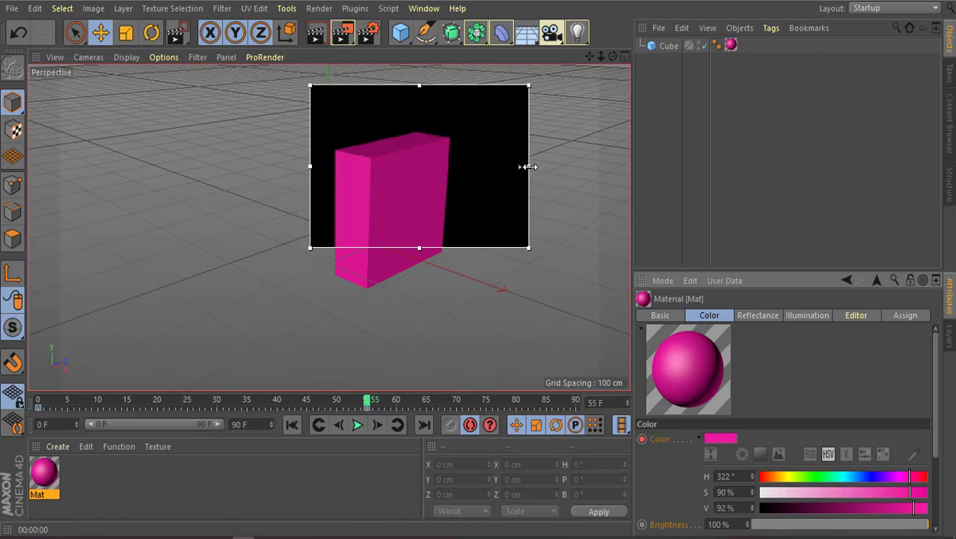
# Step: Narrow the render region from the right and corner, then move it beside the cube
pyautogui.moveTo(529, 166); pyautogui.dragTo(472, 164)
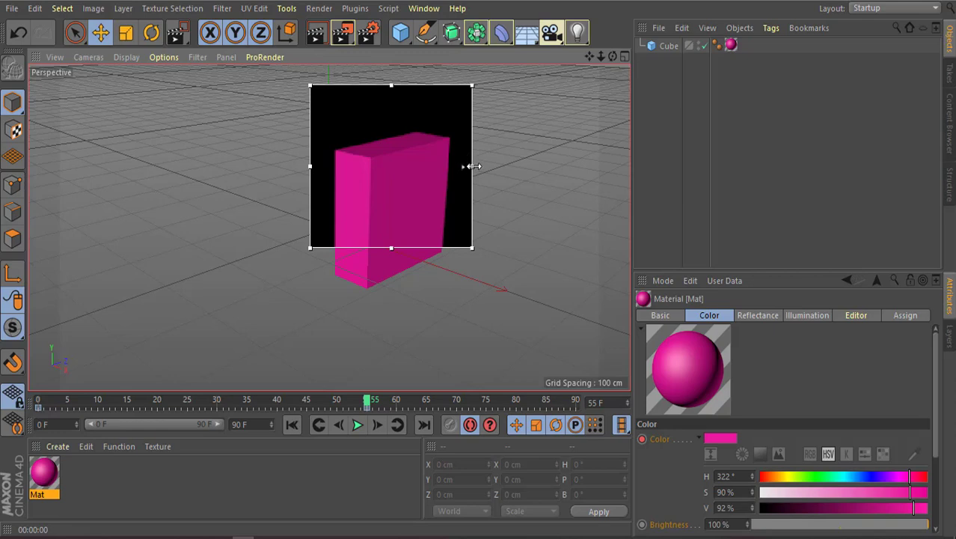
pyautogui.moveTo(472, 164); pyautogui.dragTo(443, 165)
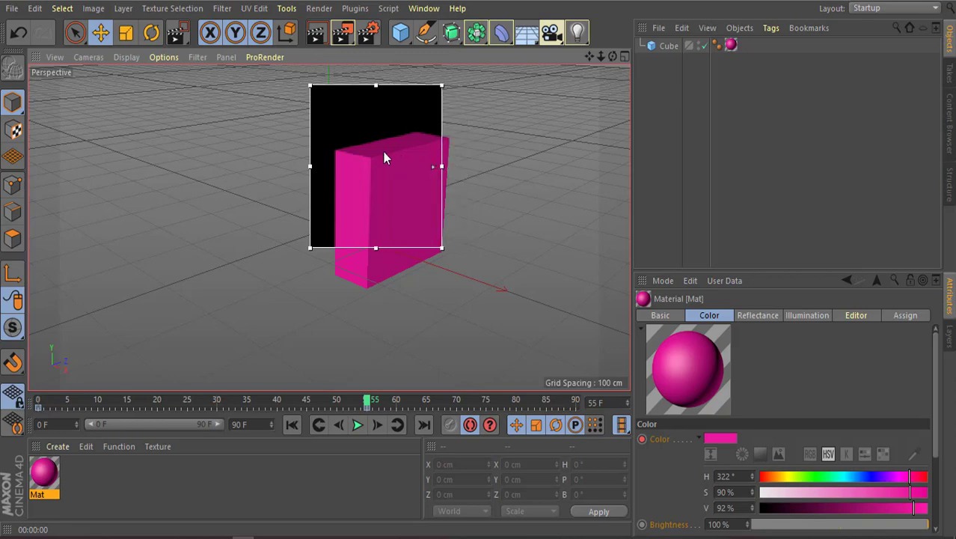
pyautogui.moveTo(310, 84); pyautogui.dragTo(327, 101)
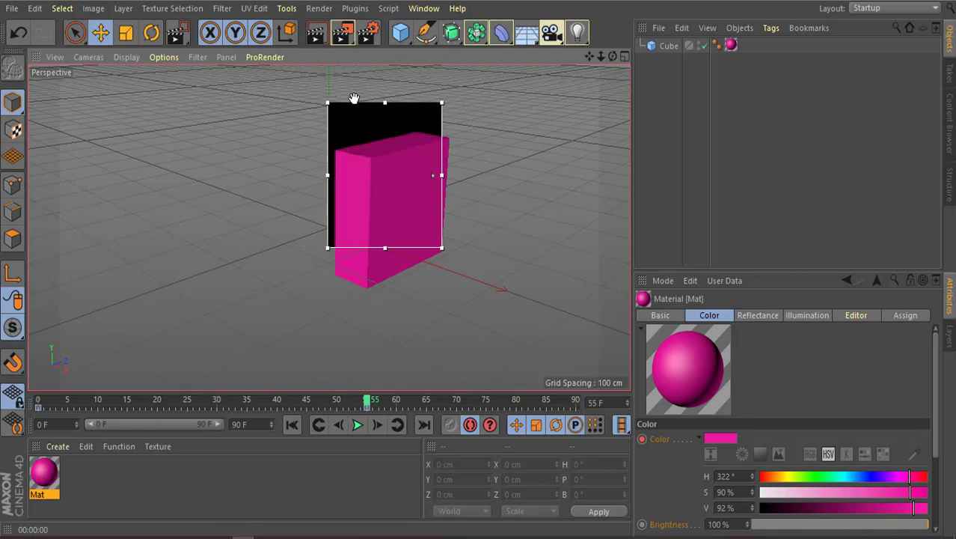
pyautogui.moveTo(354, 98)
pyautogui.mouseDown()
pyautogui.moveTo(397, 155)
pyautogui.moveTo(438, 140)
pyautogui.mouseUp()
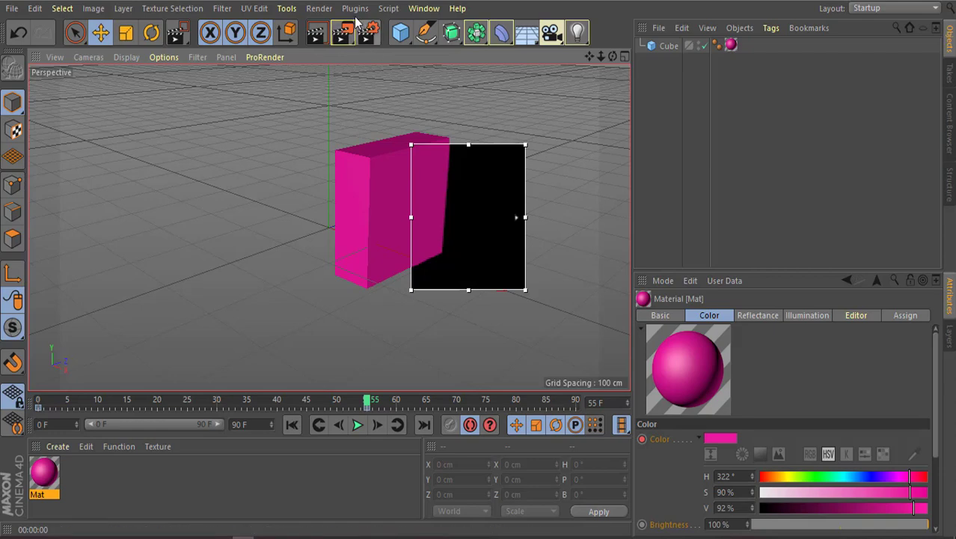
pyautogui.click(316, 9)
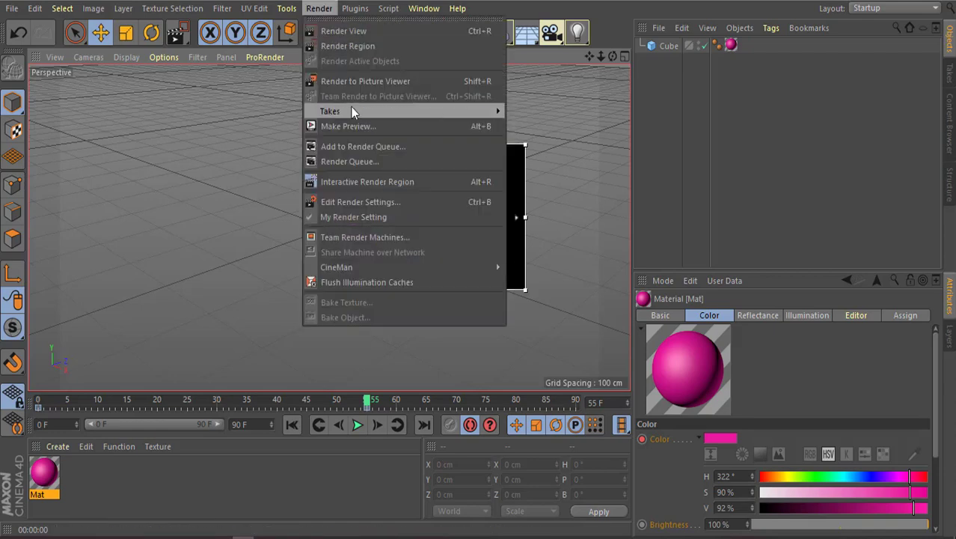
pyautogui.click(374, 238)
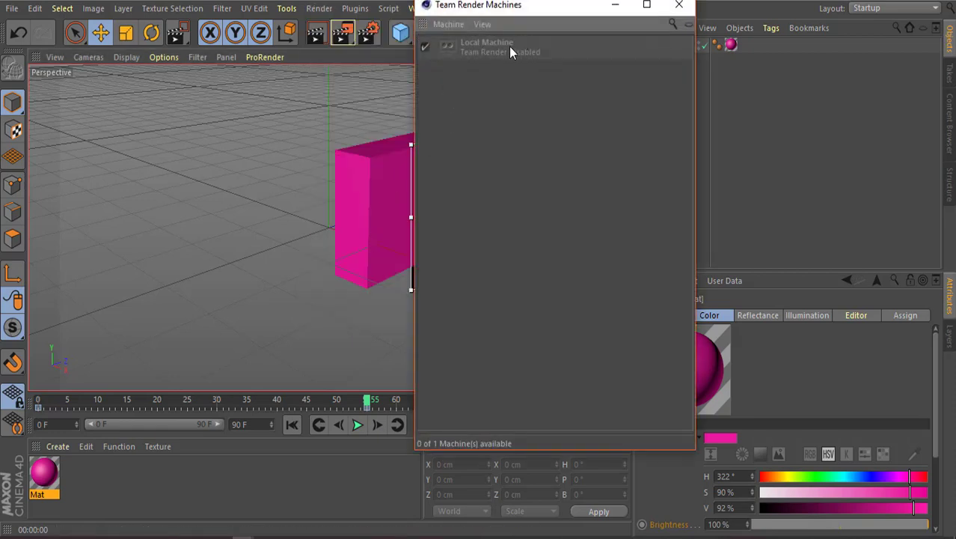
pyautogui.click(677, 5)
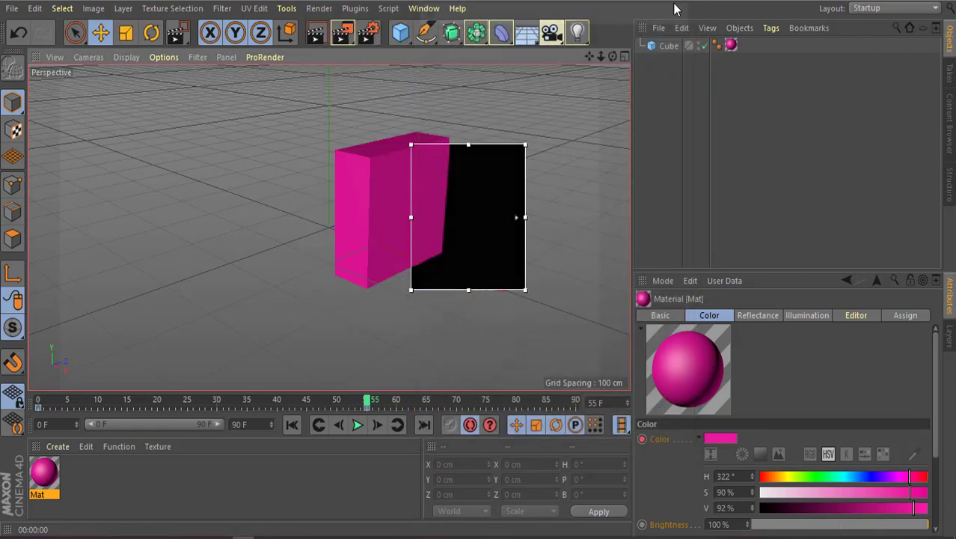
pyautogui.click(321, 9)
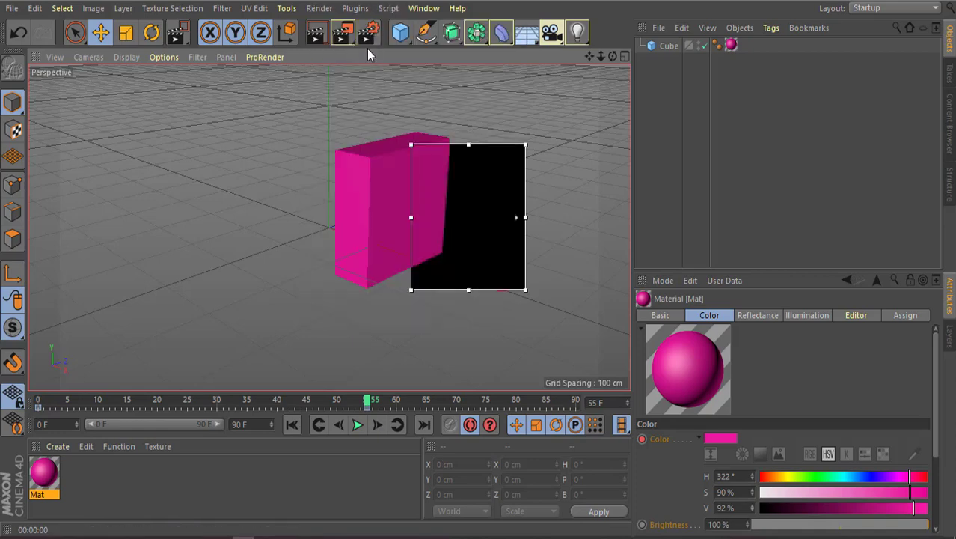
# Step: Set the renderer to Physical and view its Adaptive, Low-quality sampling page
pyautogui.click(367, 39)
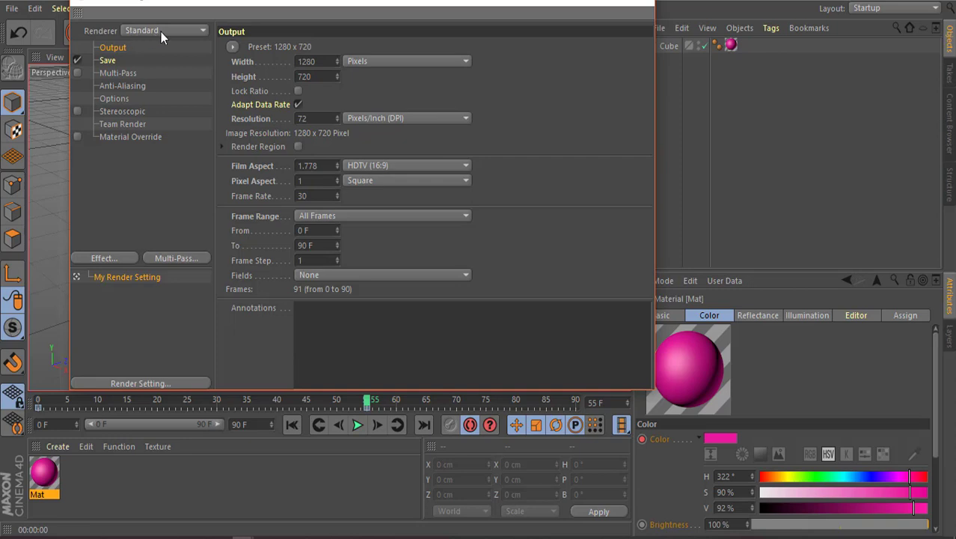
pyautogui.click(203, 33)
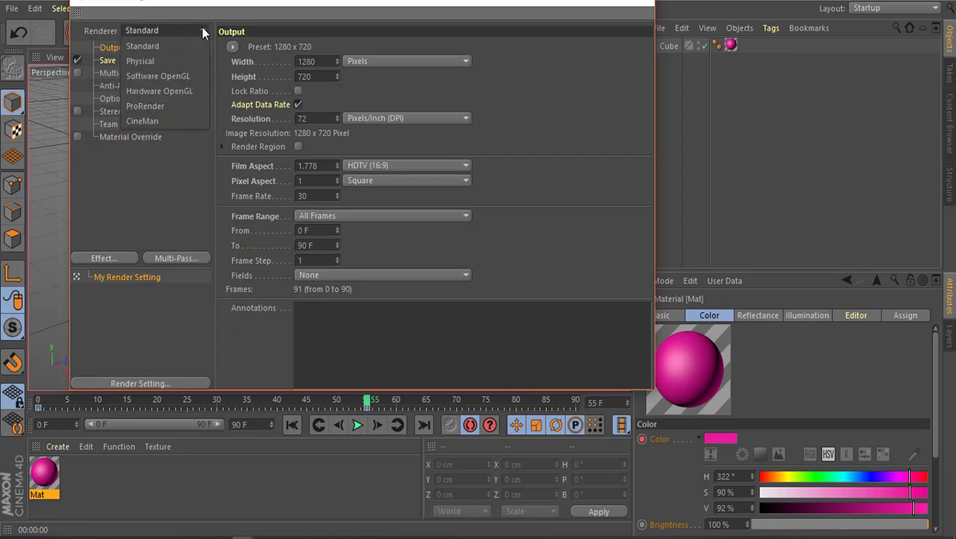
pyautogui.click(150, 61)
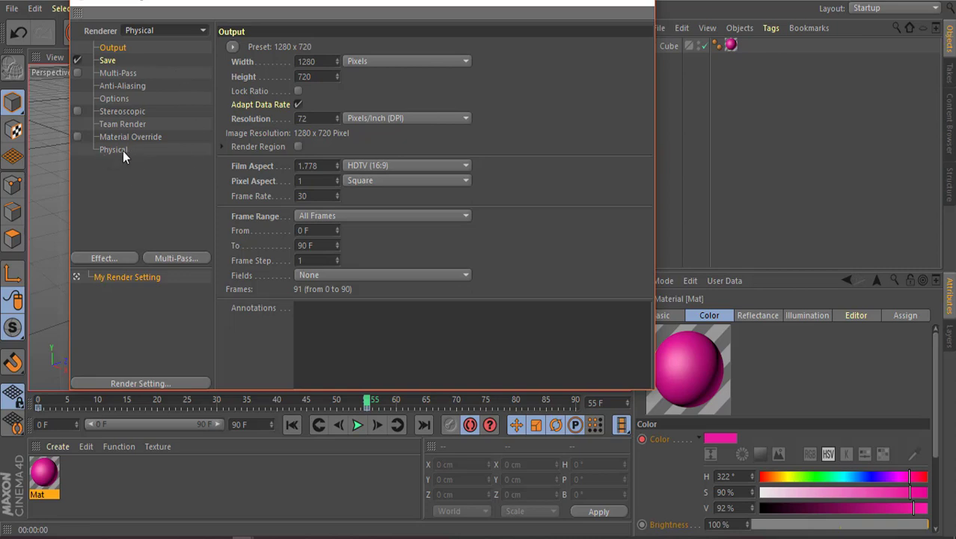
pyautogui.click(203, 33)
pyautogui.click(177, 44)
pyautogui.click(202, 32)
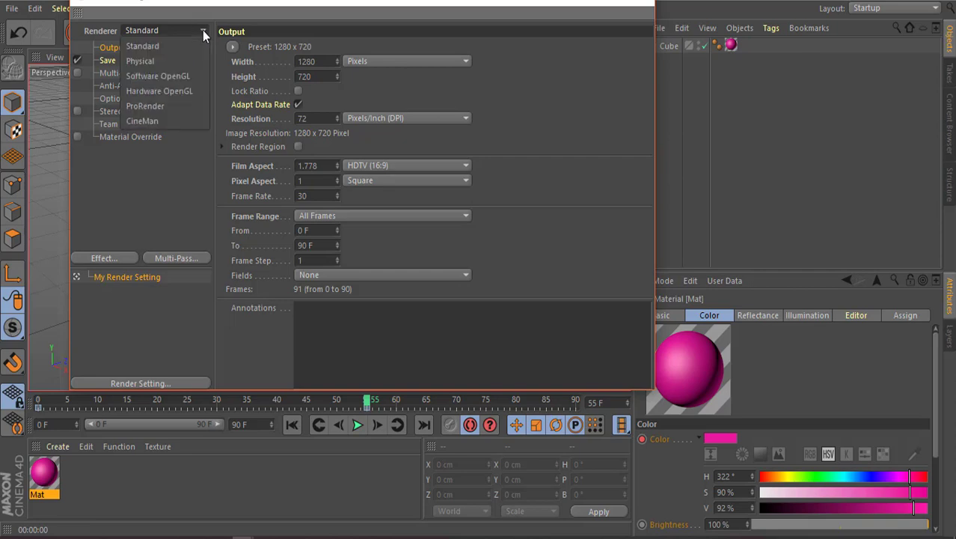
pyautogui.click(157, 61)
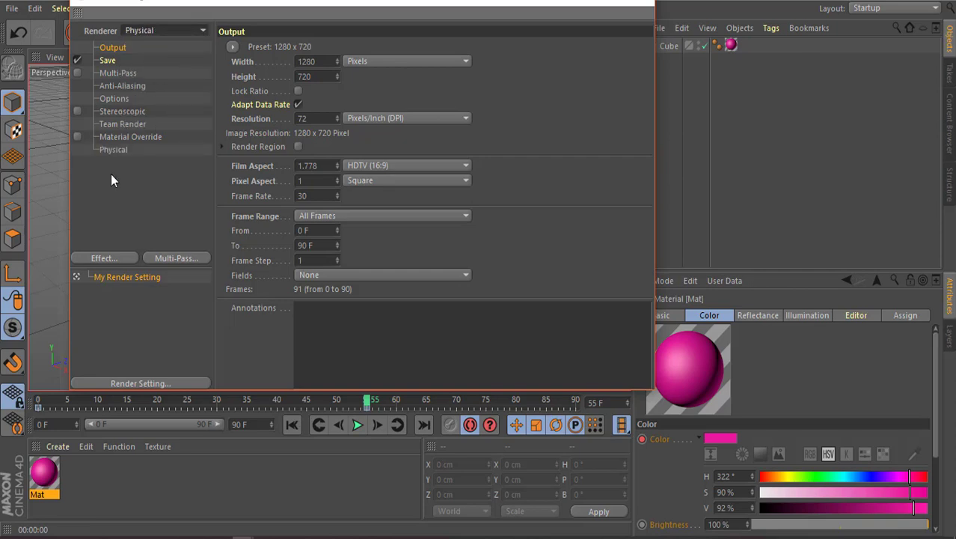
pyautogui.click(117, 149)
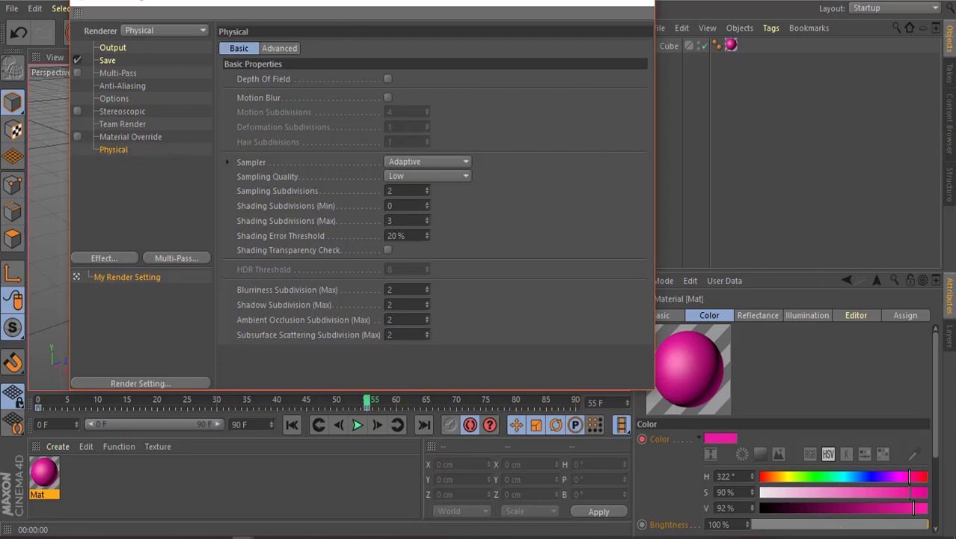
pyautogui.click(651, 4)
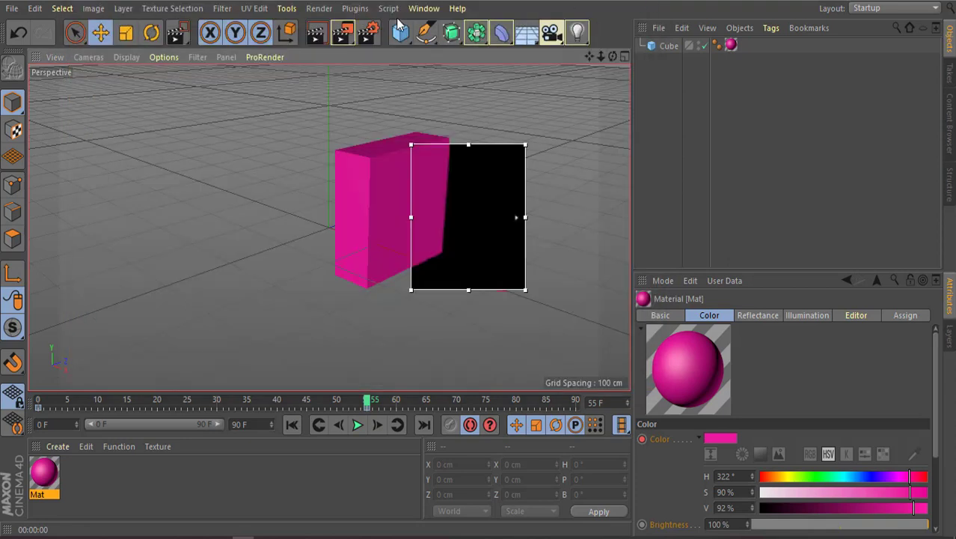
pyautogui.click(318, 34)
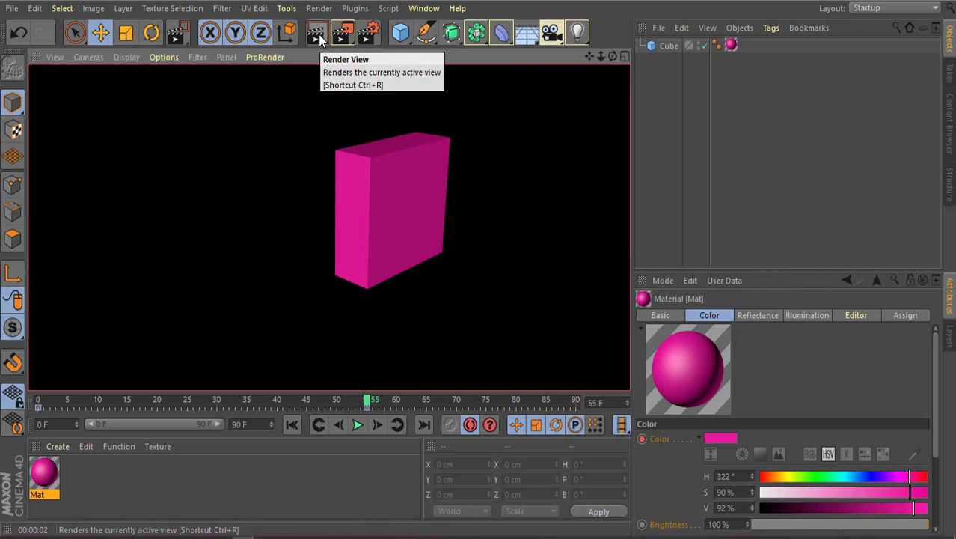
pyautogui.hotkey('alt', 'r')
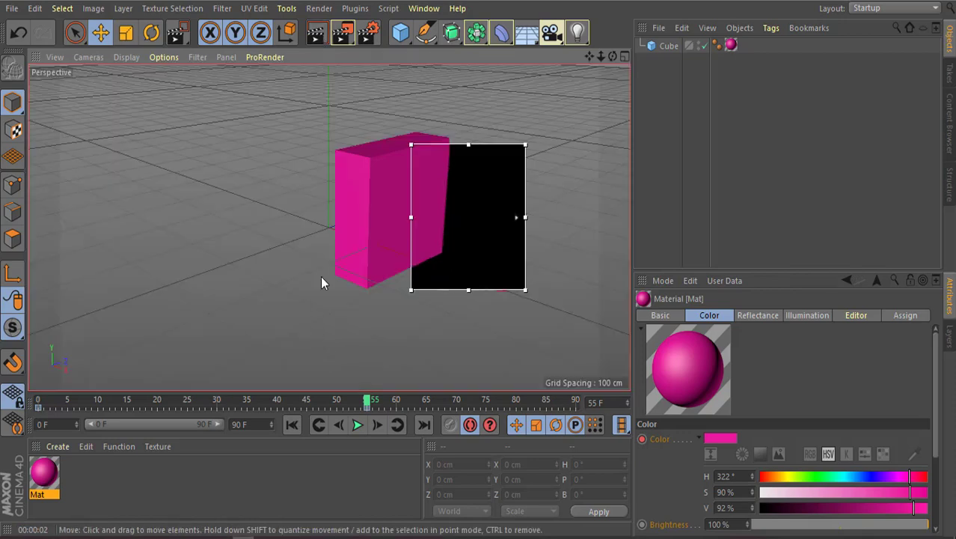
pyautogui.click(317, 8)
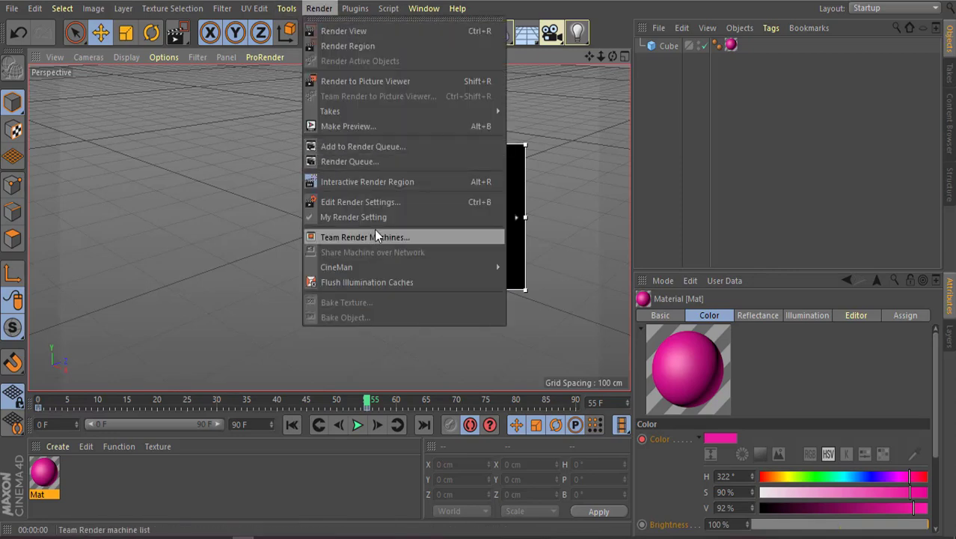
pyautogui.click(386, 185)
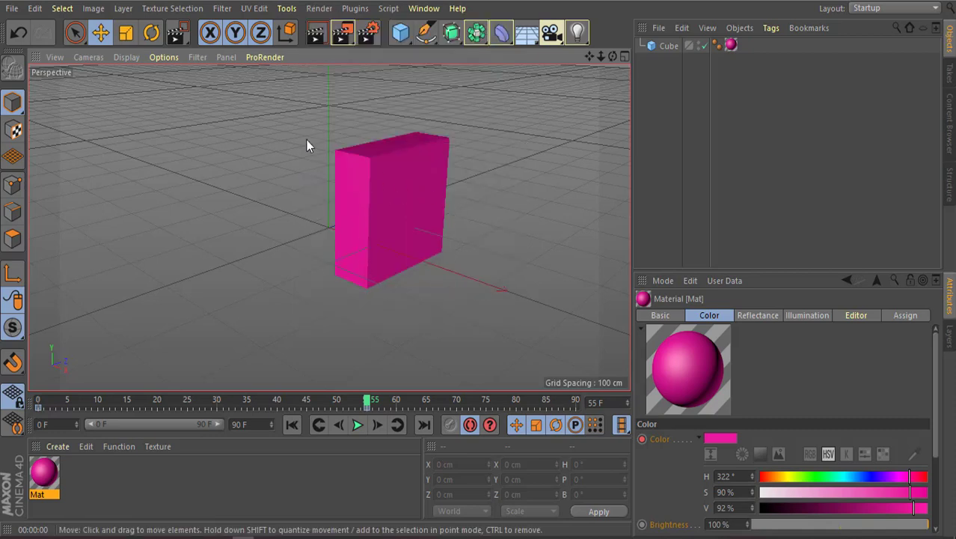
pyautogui.click(317, 8)
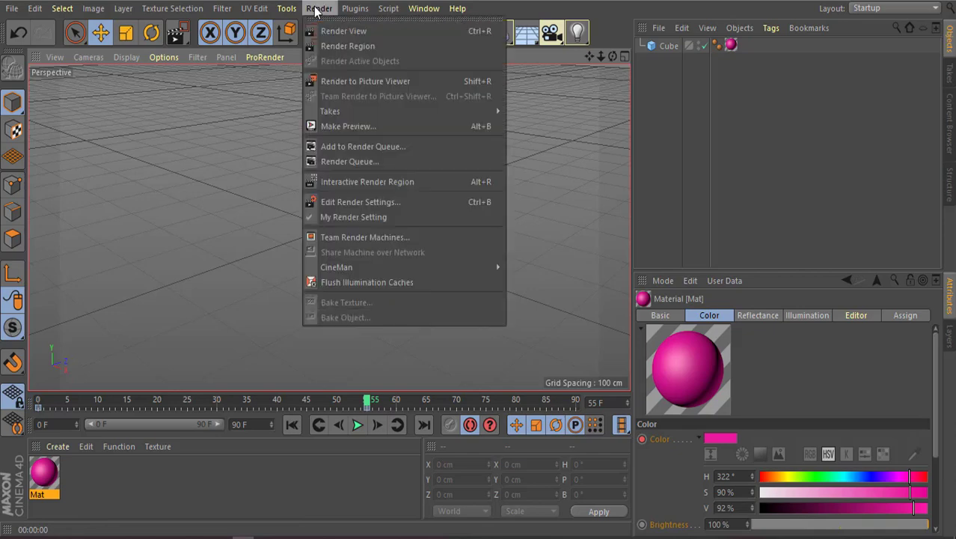
pyautogui.click(368, 181)
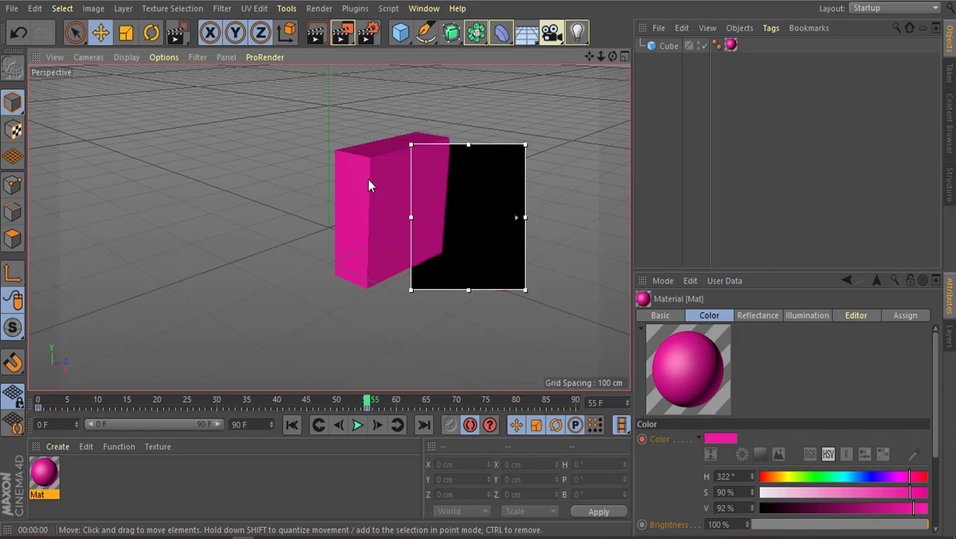
pyautogui.hotkey('alt', 'r')
# Step: Turn off the render region with Alt+R and review the Physical render settings
pyautogui.hotkey('alt', 'r')
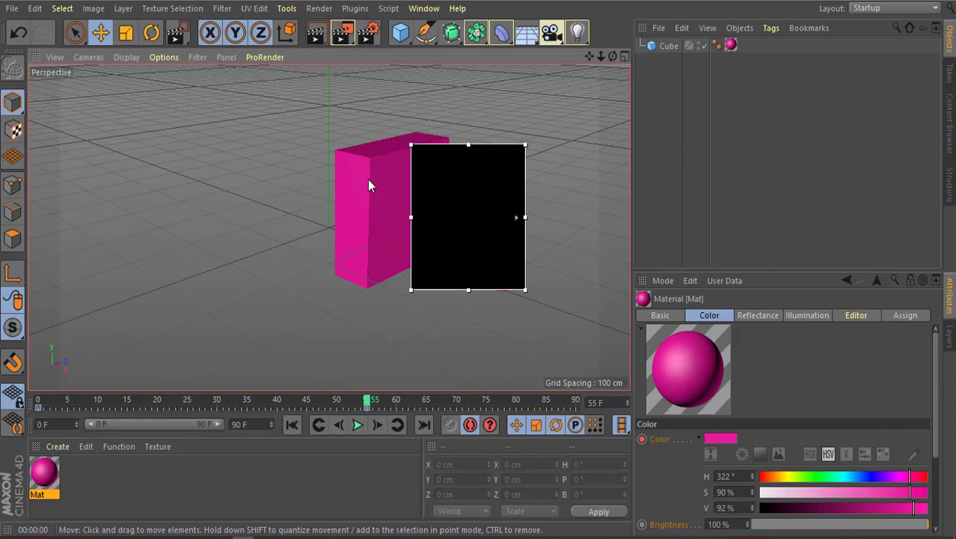
pyautogui.hotkey('alt', 'r')
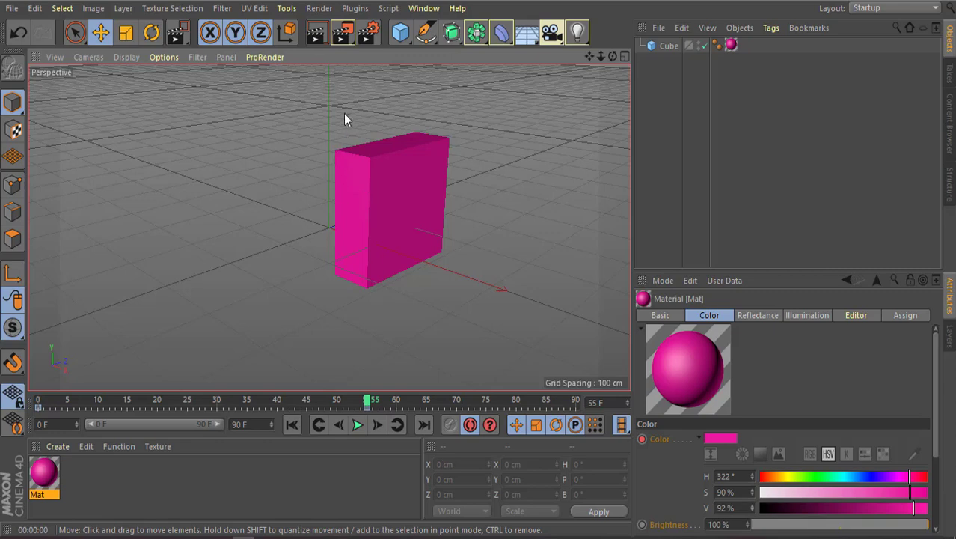
pyautogui.click(367, 33)
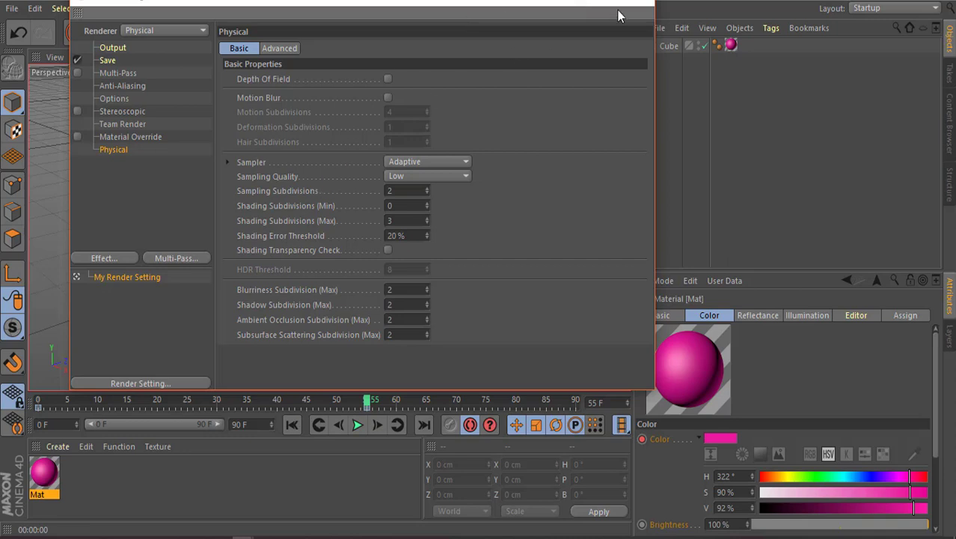
pyautogui.click(644, 9)
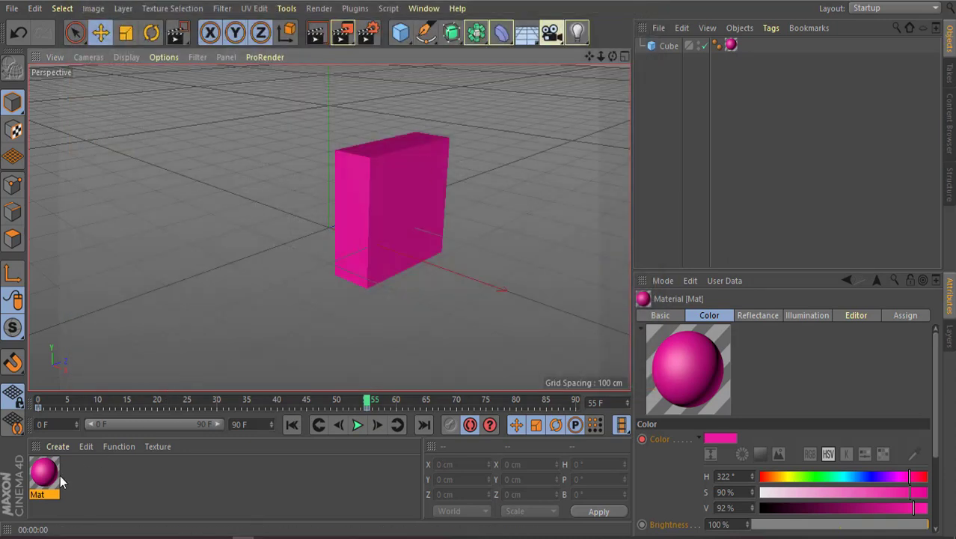
pyautogui.click(320, 32)
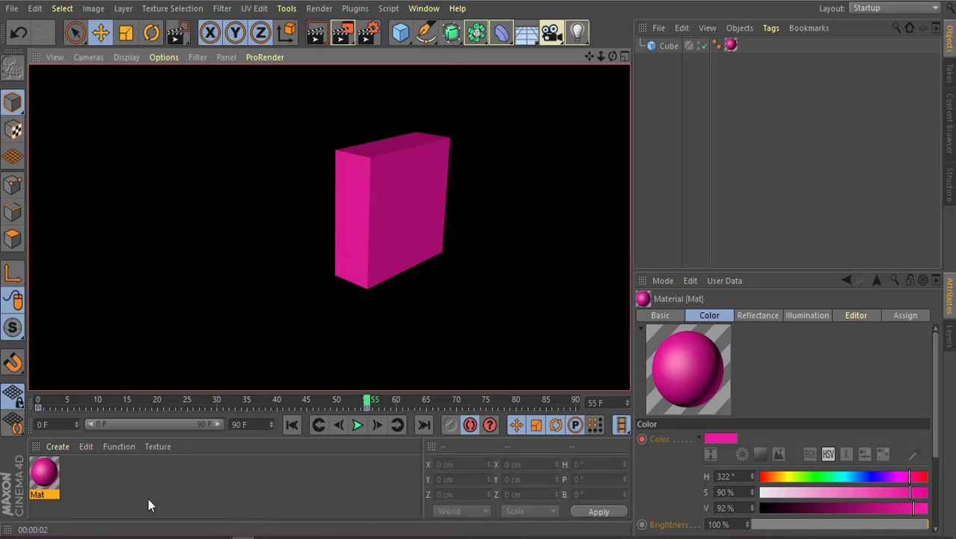
pyautogui.click(46, 475)
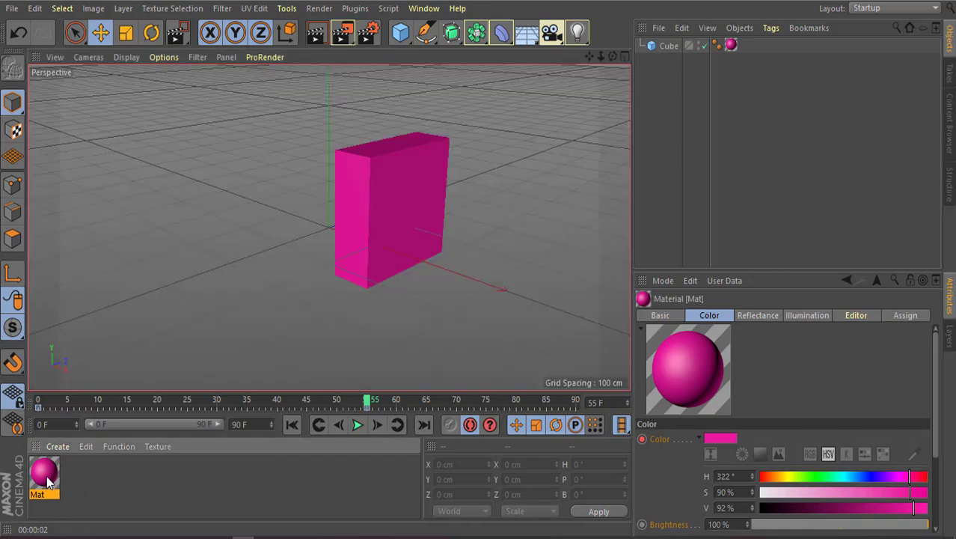
# Step: Disable Mat's Color channel and add a Lambertian (Diffuse) reflectance layer
pyautogui.doubleClick(41, 479)
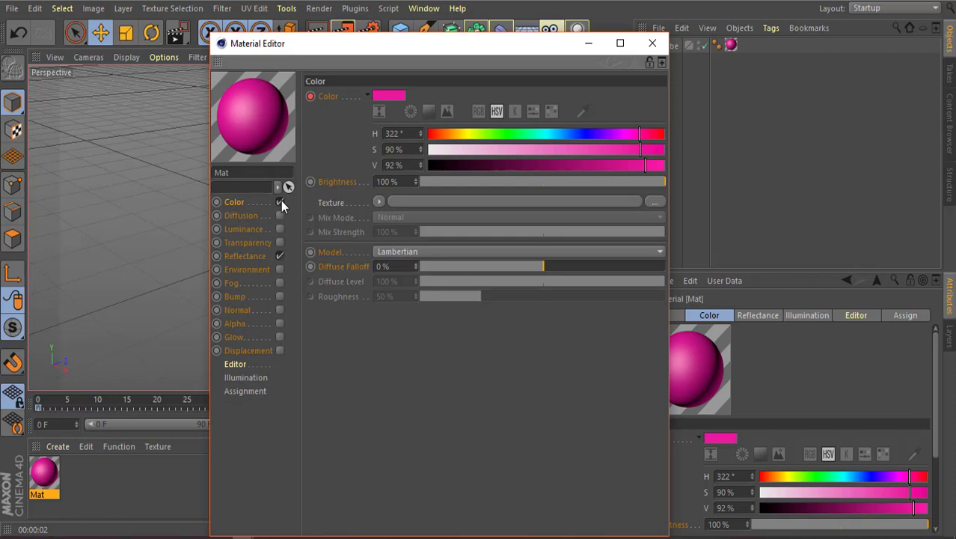
pyautogui.click(277, 202)
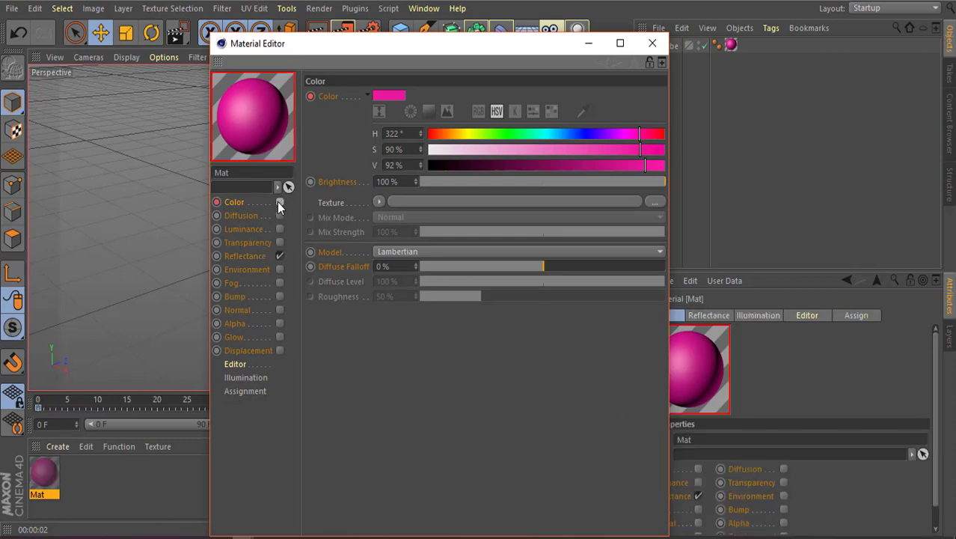
pyautogui.click(265, 255)
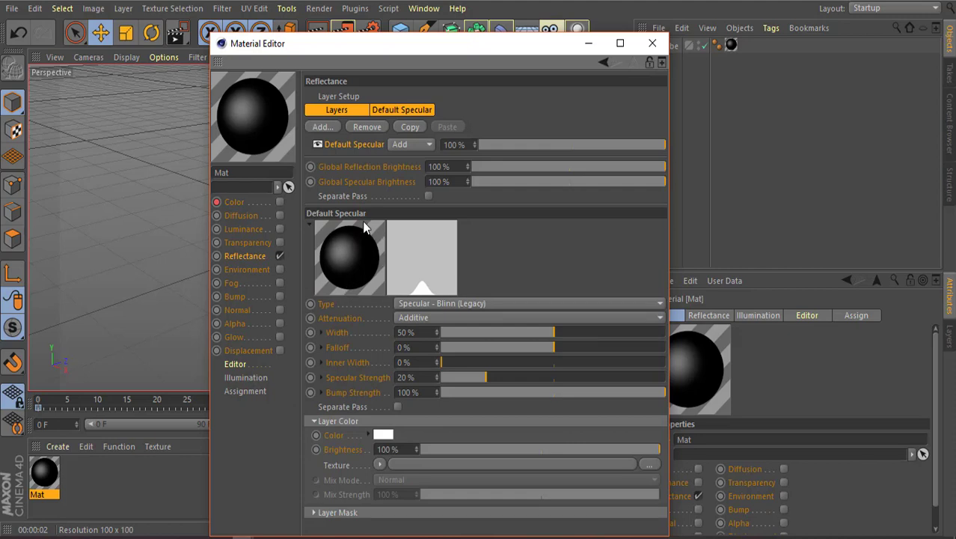
pyautogui.click(321, 127)
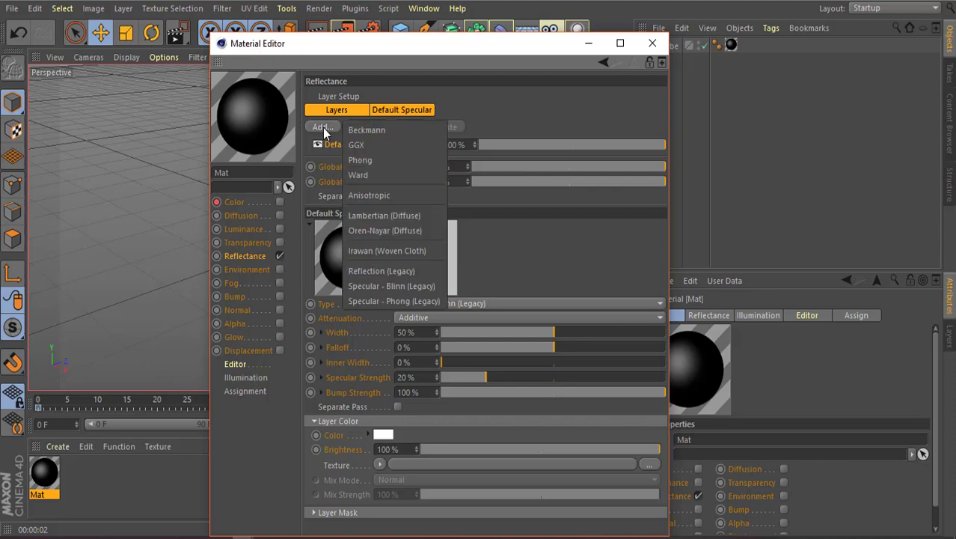
pyautogui.click(402, 215)
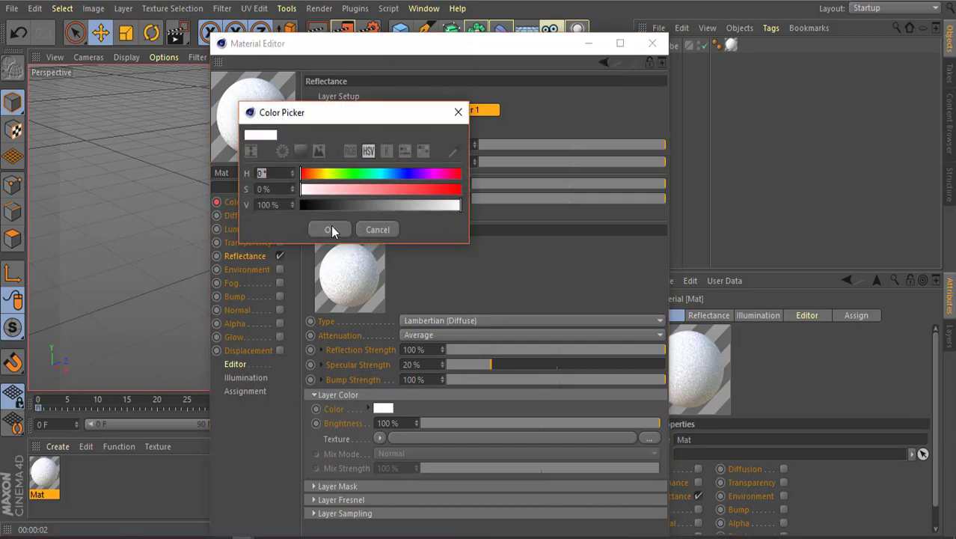
# Step: Set the layer colour to H 175°, S 59%, V 78%
pyautogui.click(378, 176)
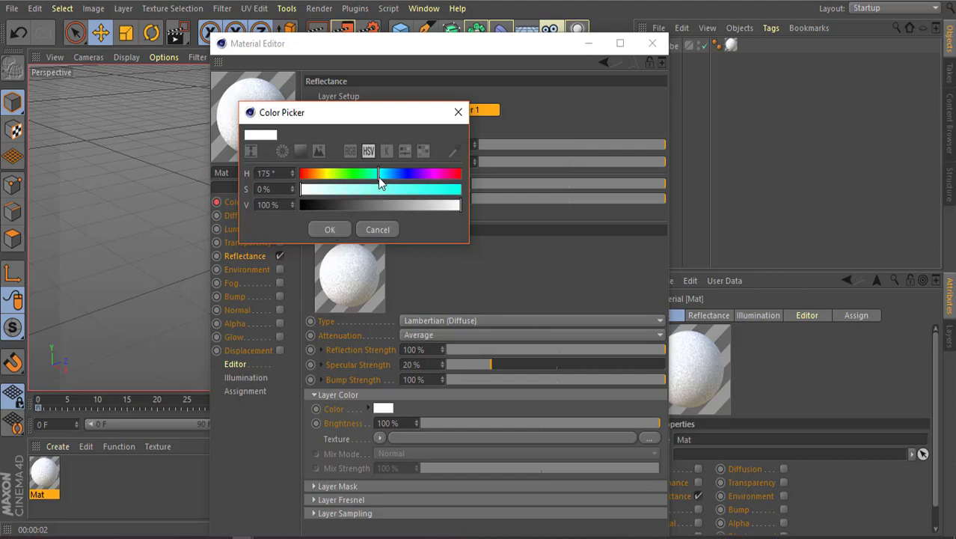
pyautogui.click(395, 190)
pyautogui.click(424, 204)
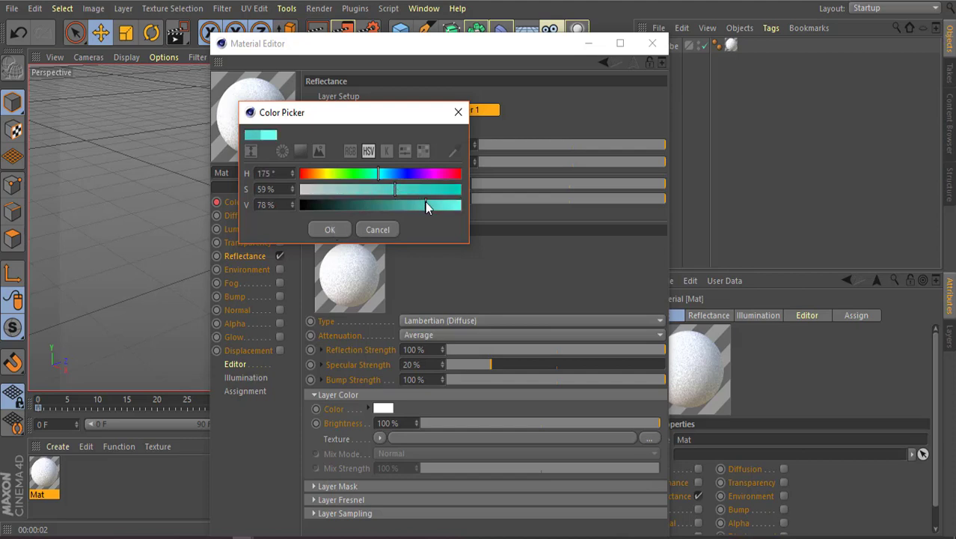
pyautogui.click(329, 229)
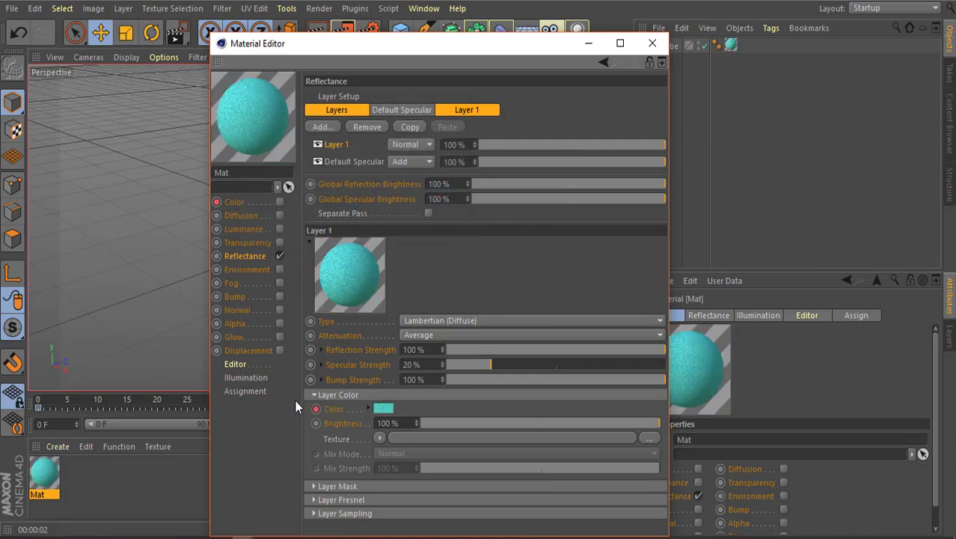
# Step: Copy the Color channel's magenta into the Lambertian layer colour, then close the Material Editor
pyautogui.click(234, 203)
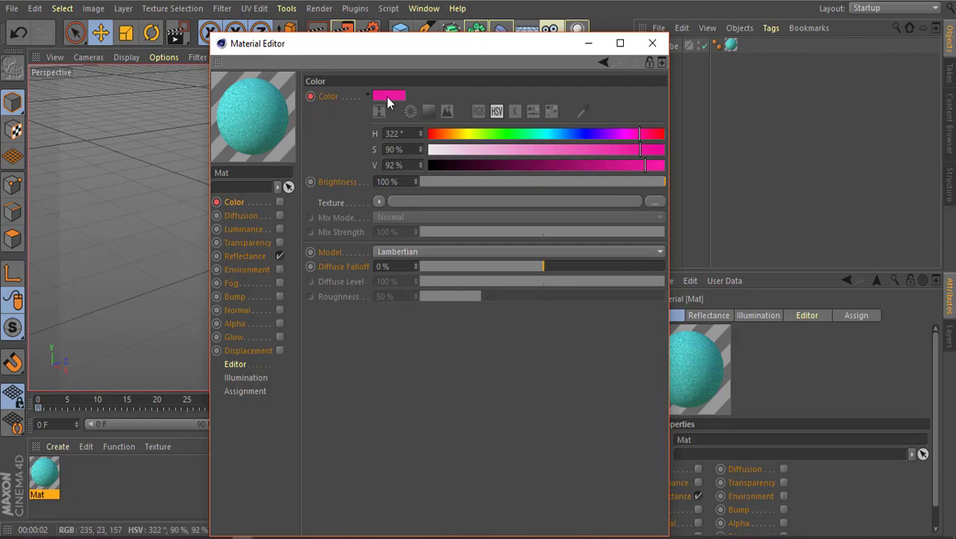
pyautogui.rightClick(330, 101)
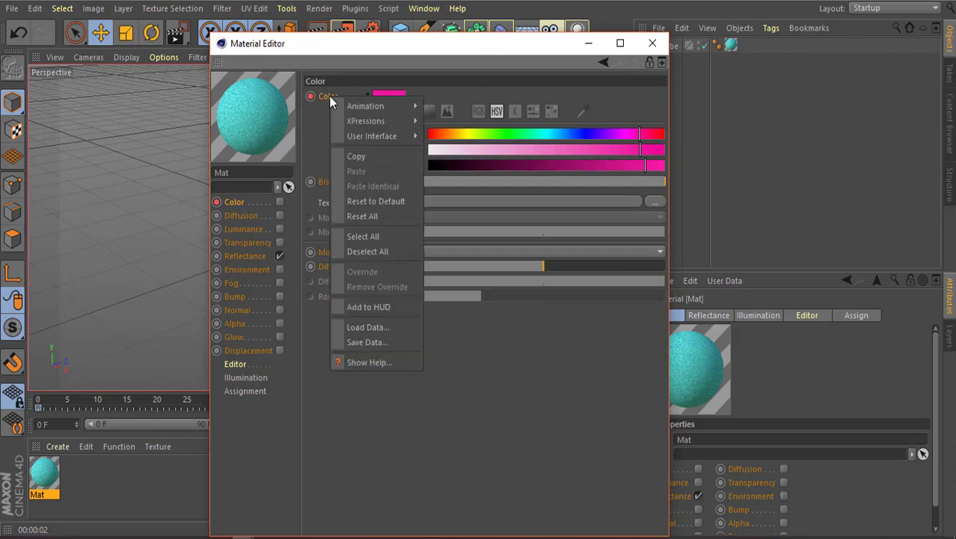
pyautogui.click(352, 154)
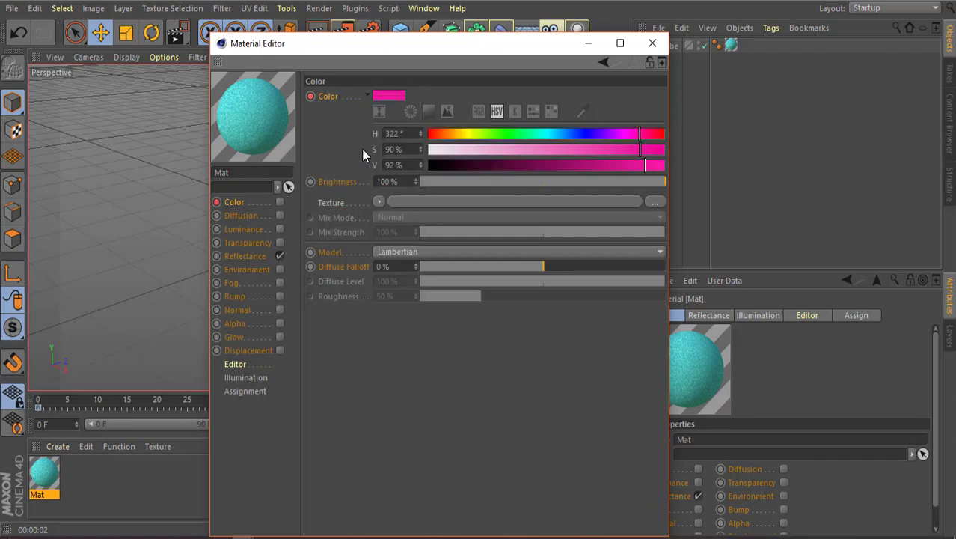
pyautogui.click(244, 257)
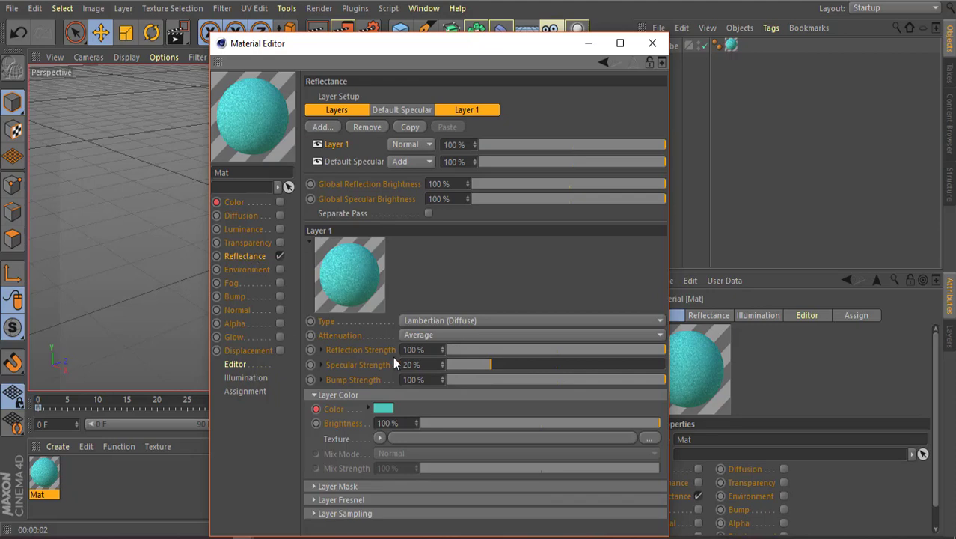
pyautogui.rightClick(336, 414)
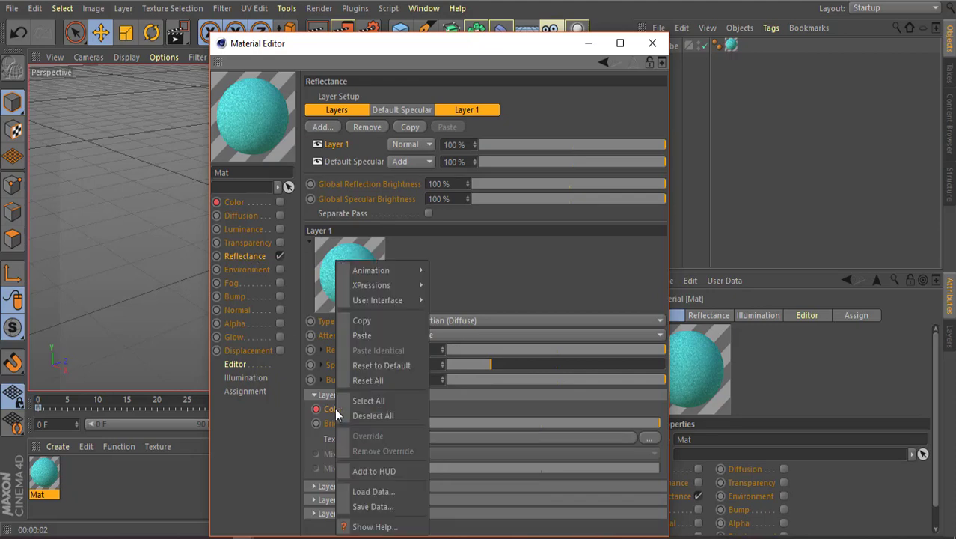
pyautogui.click(366, 335)
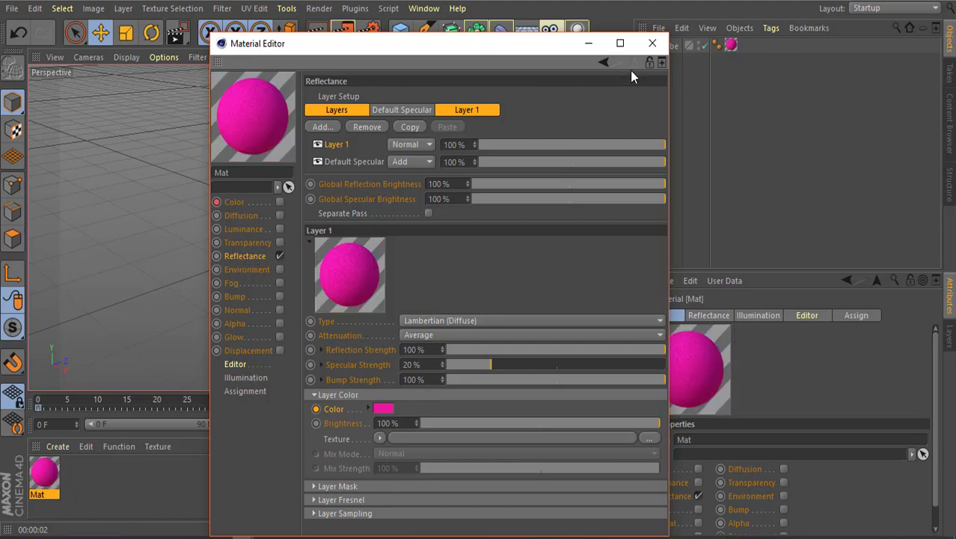
pyautogui.click(653, 45)
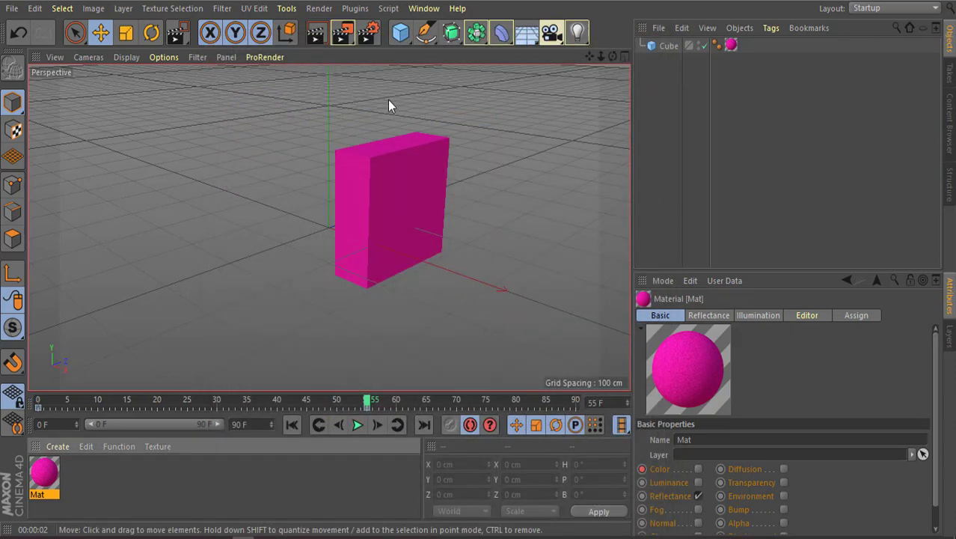
# Step: Re-enable Mat's Color channel alongside Reflectance and render the brighter pink cube
pyautogui.click(318, 34)
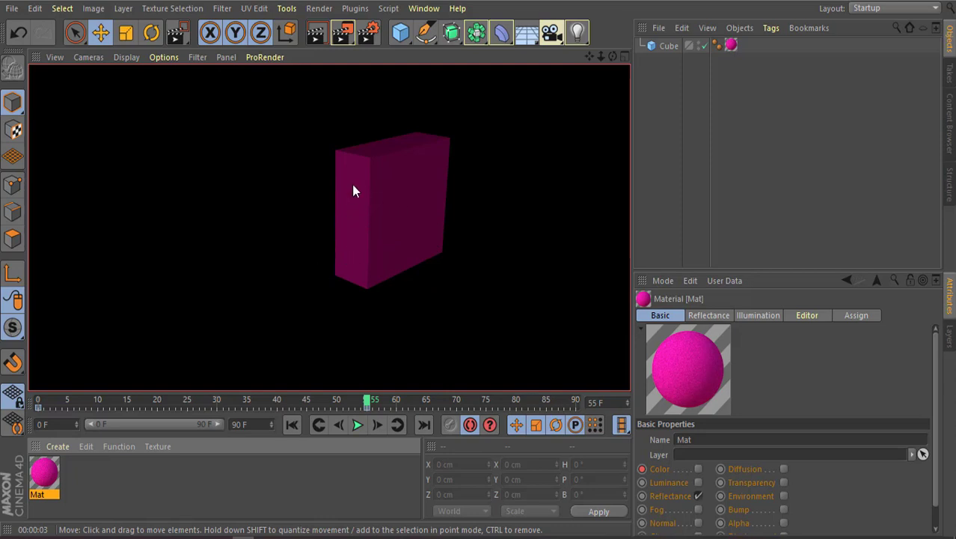
pyautogui.click(38, 475)
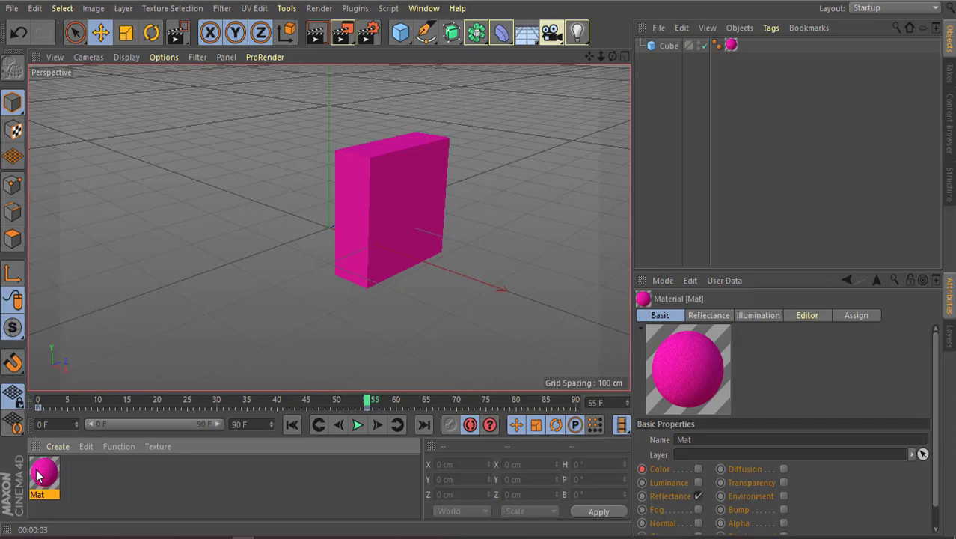
pyautogui.doubleClick(38, 475)
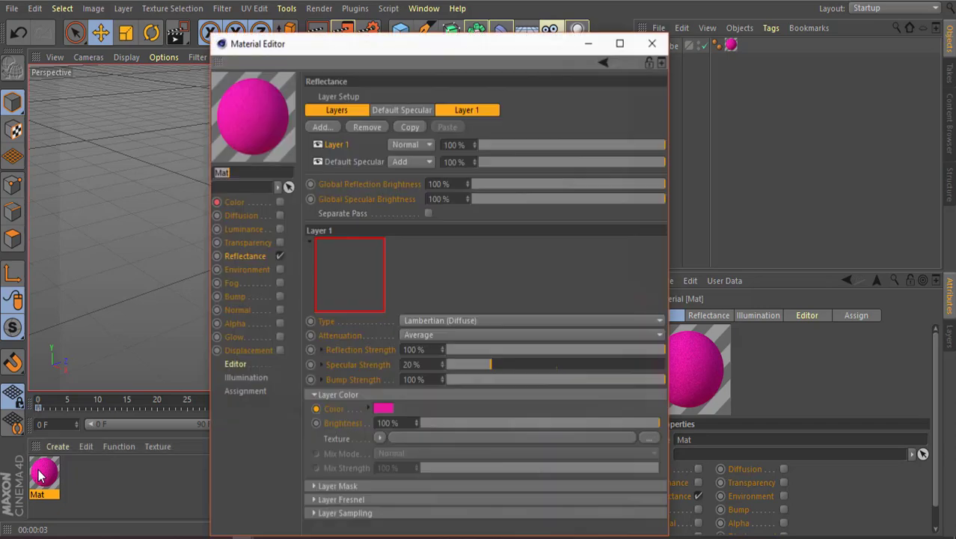
pyautogui.click(280, 202)
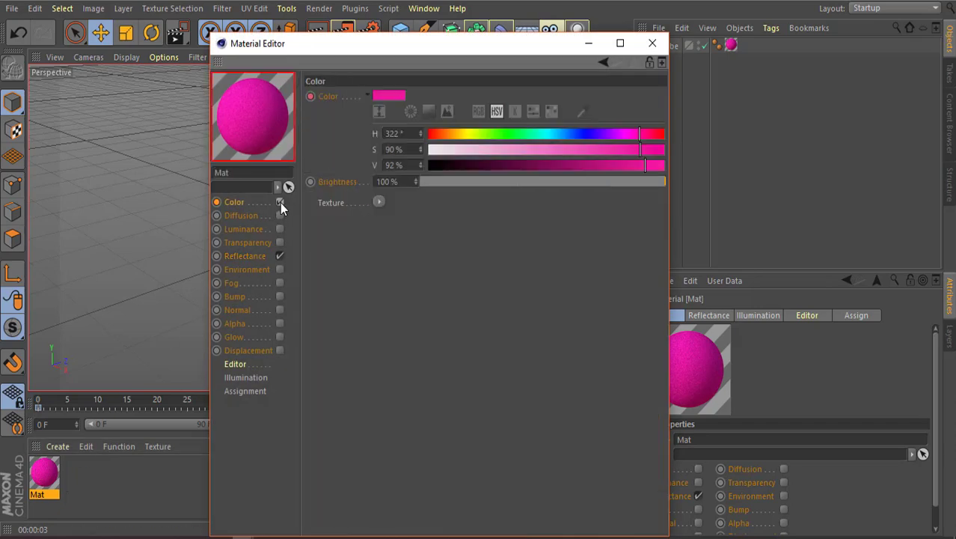
pyautogui.click(652, 47)
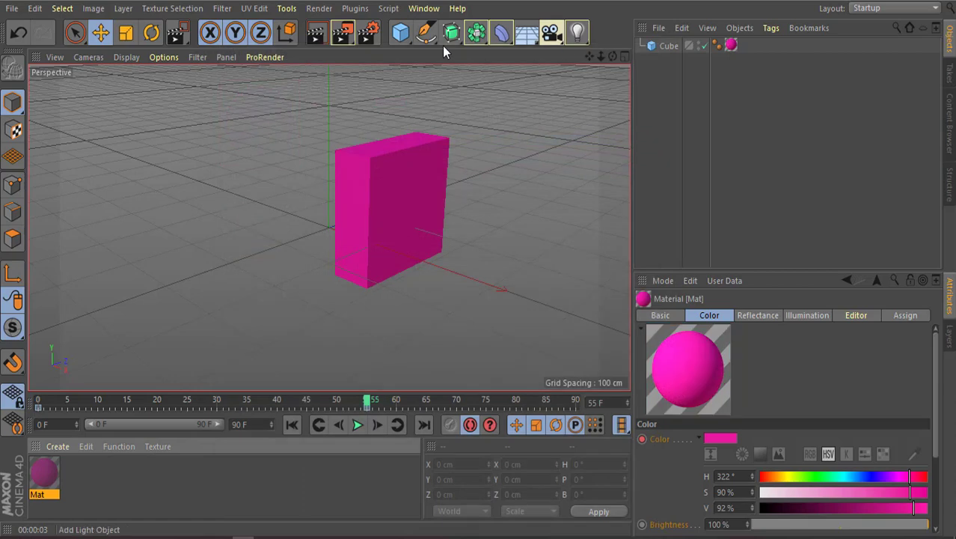
pyautogui.click(318, 33)
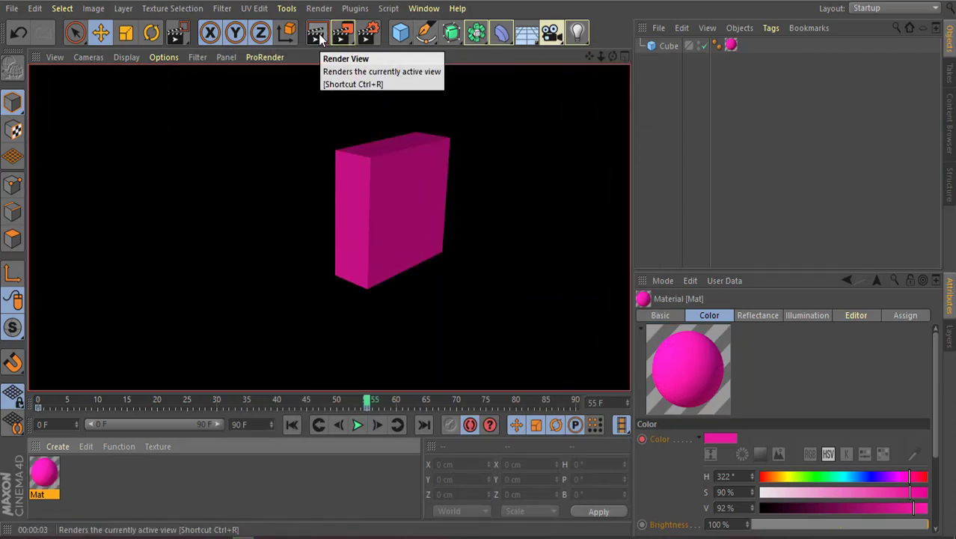
pyautogui.click(170, 516)
pyautogui.click(52, 478)
# Step: Disable Mat's Color channel and raise Reflectance Specular Strength from 20% to 70%
pyautogui.doubleClick(53, 478)
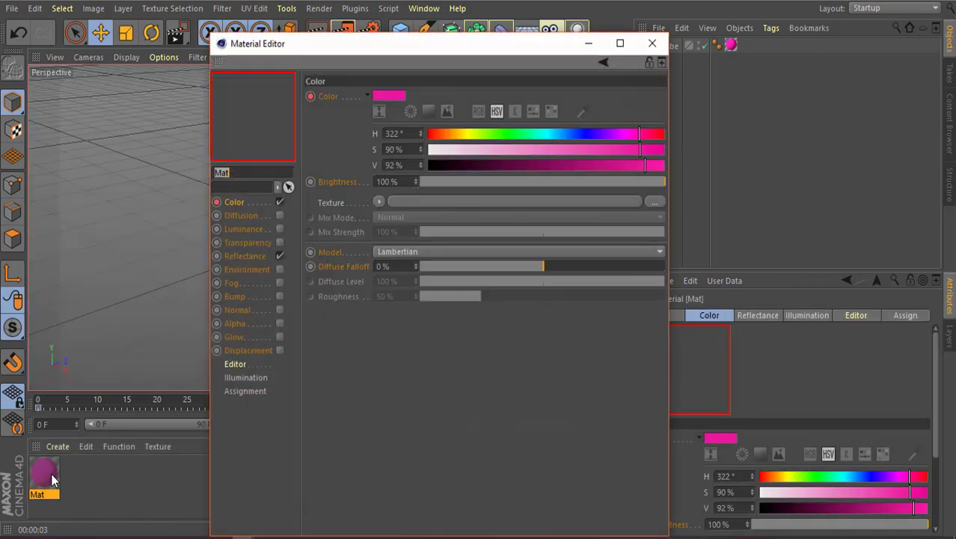
pyautogui.click(255, 257)
pyautogui.click(280, 202)
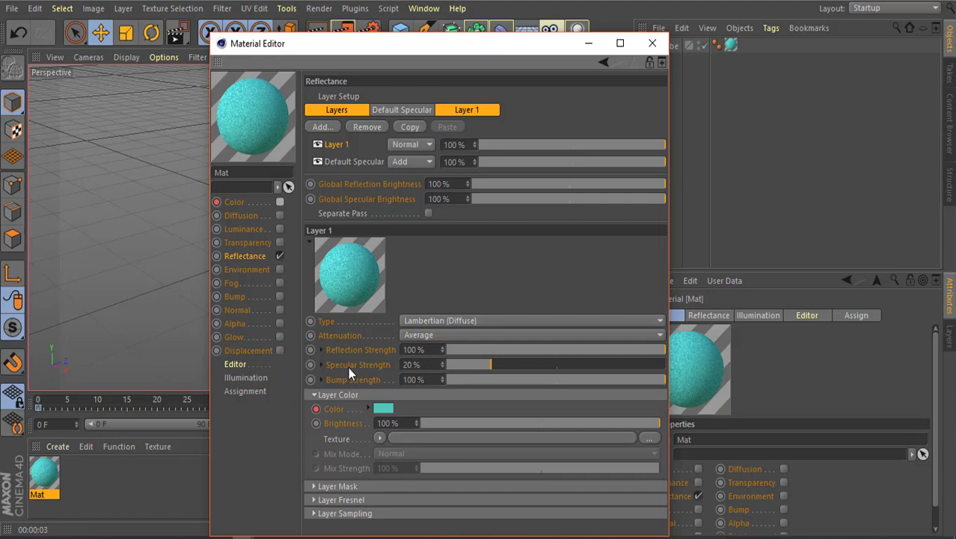
pyautogui.moveTo(556, 363); pyautogui.dragTo(601, 364)
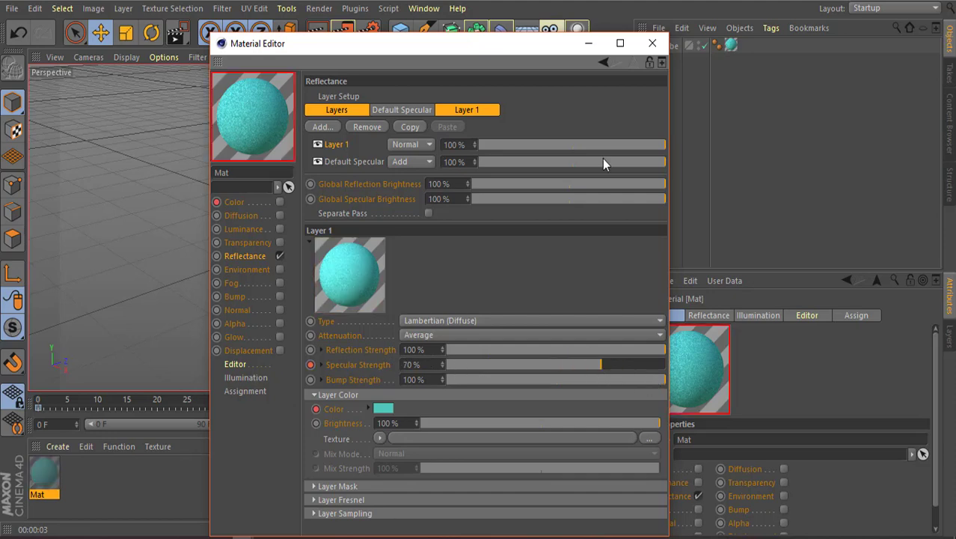
pyautogui.click(653, 44)
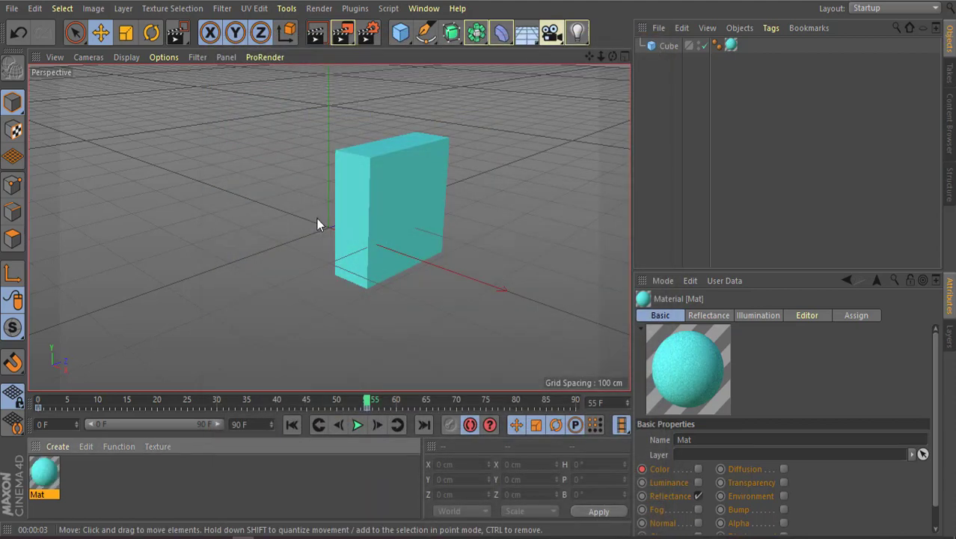
# Step: Test-render the cyan cube in the viewport, then clear the render
pyautogui.doubleClick(47, 476)
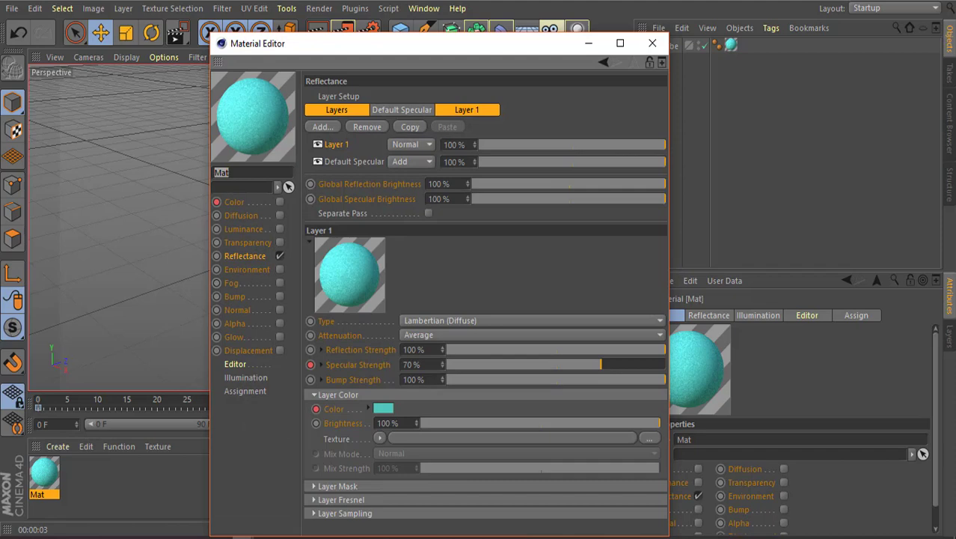
pyautogui.click(652, 43)
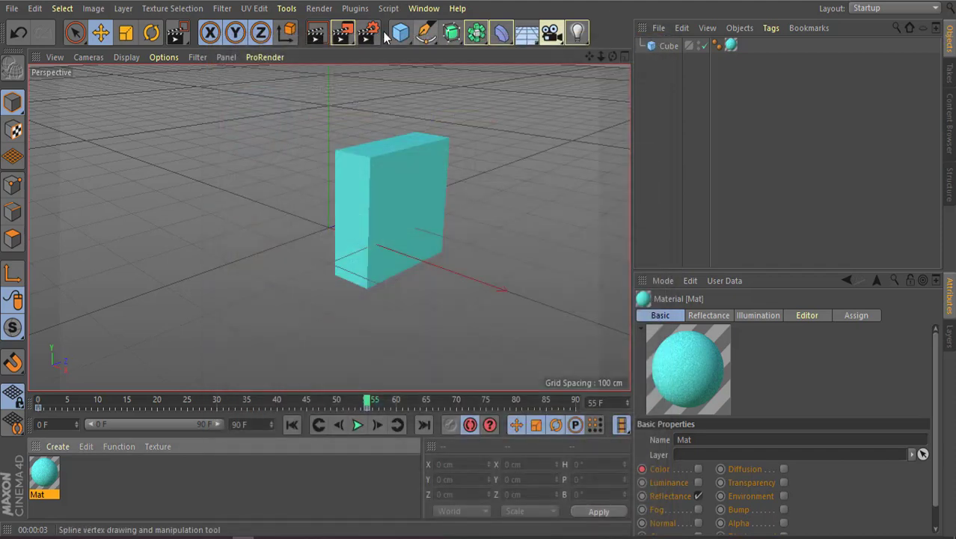
pyautogui.click(317, 36)
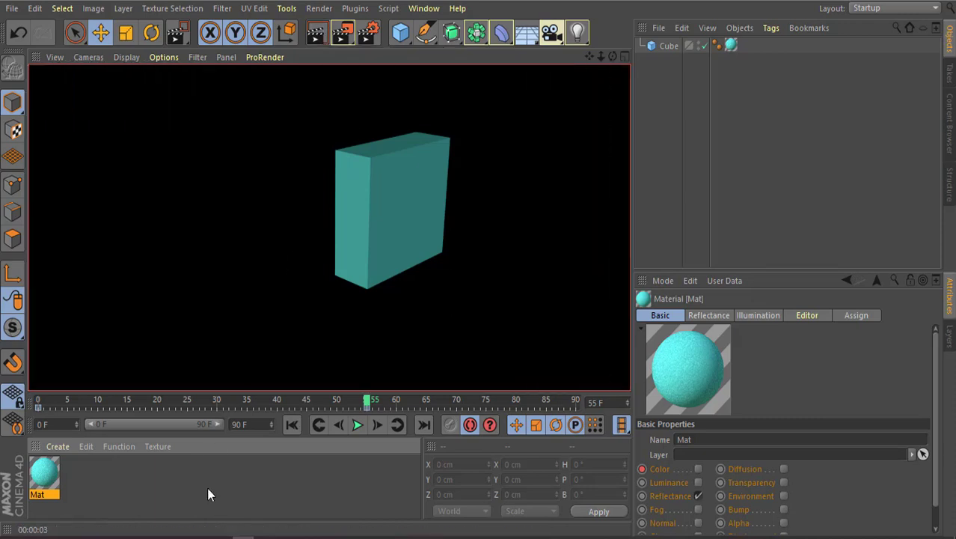
pyautogui.click(230, 486)
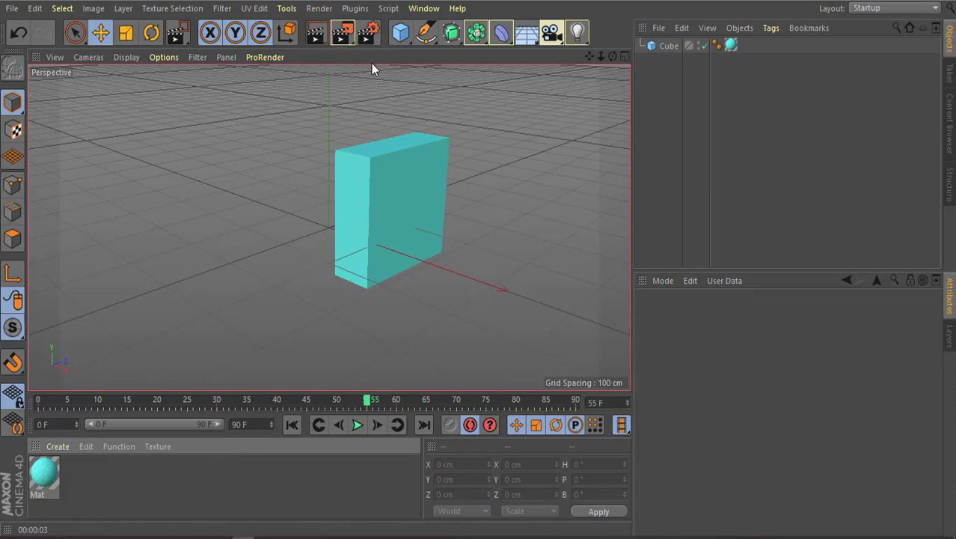
# Step: Review the Physical renderer settings (Adaptive sampler, Low quality) and the available renderers list
pyautogui.click(367, 37)
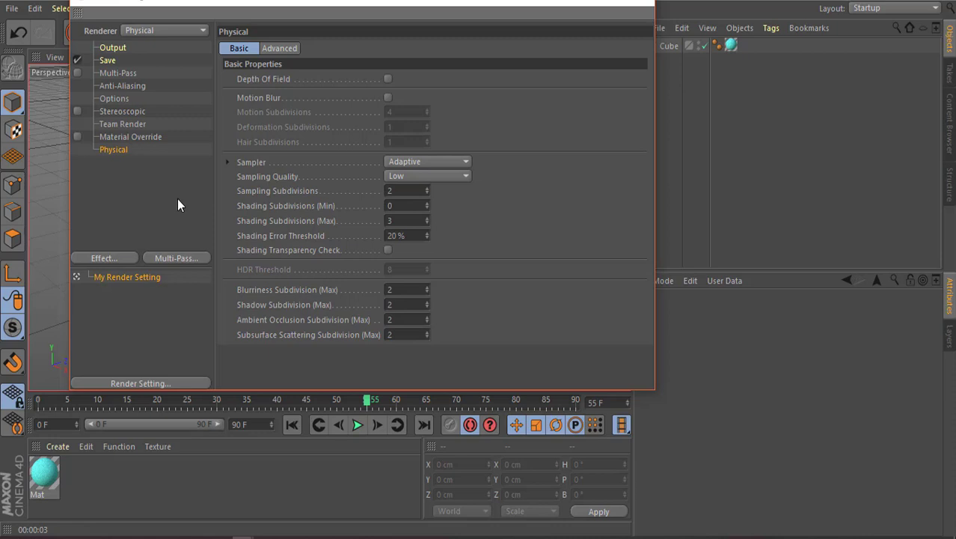
pyautogui.click(201, 31)
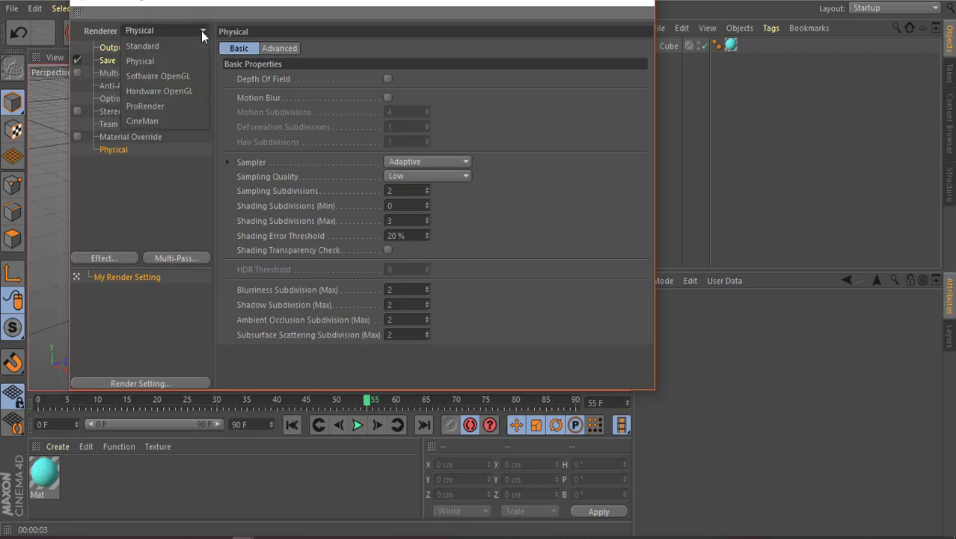
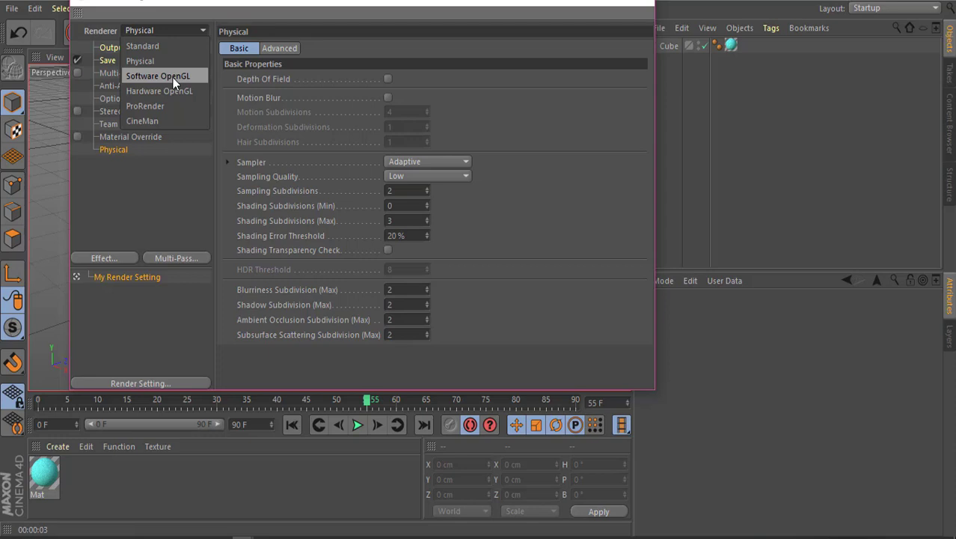
# Step: Set 'My Render Setting' to the Software OpenGL renderer and tick its Enhanced OpenGL option
pyautogui.click(164, 76)
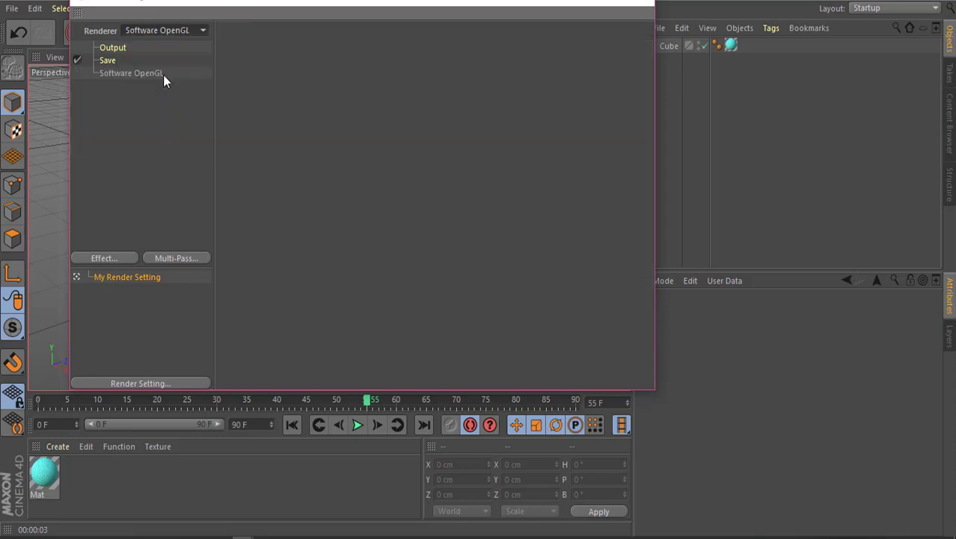
pyautogui.click(120, 74)
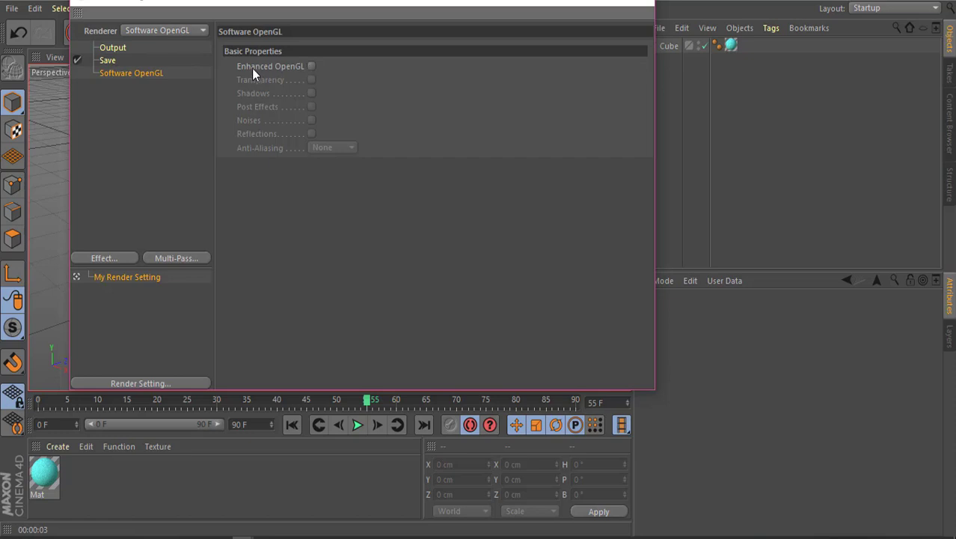
pyautogui.click(311, 65)
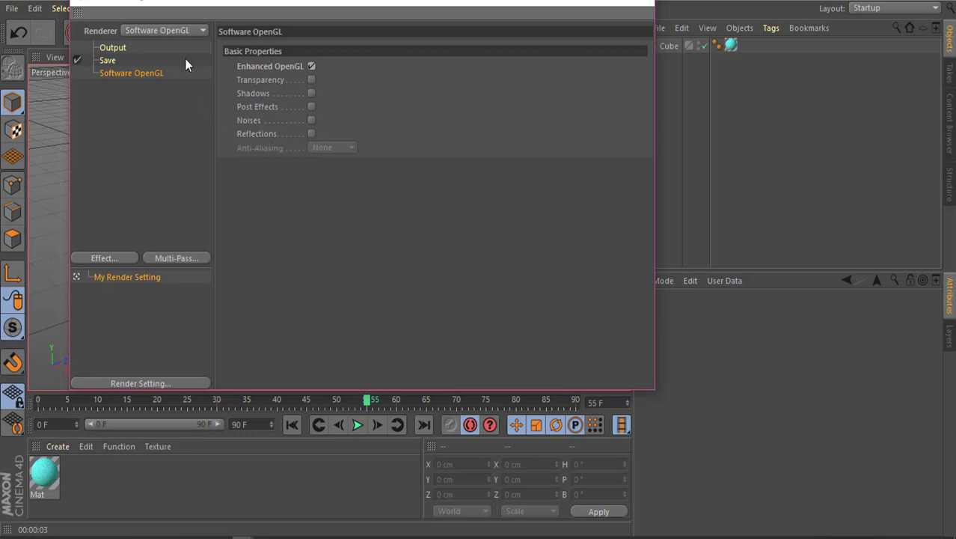
# Step: Set 'My Render Setting' to Hardware OpenGL and check Enhanced OpenGL in its Basic Properties
pyautogui.click(205, 30)
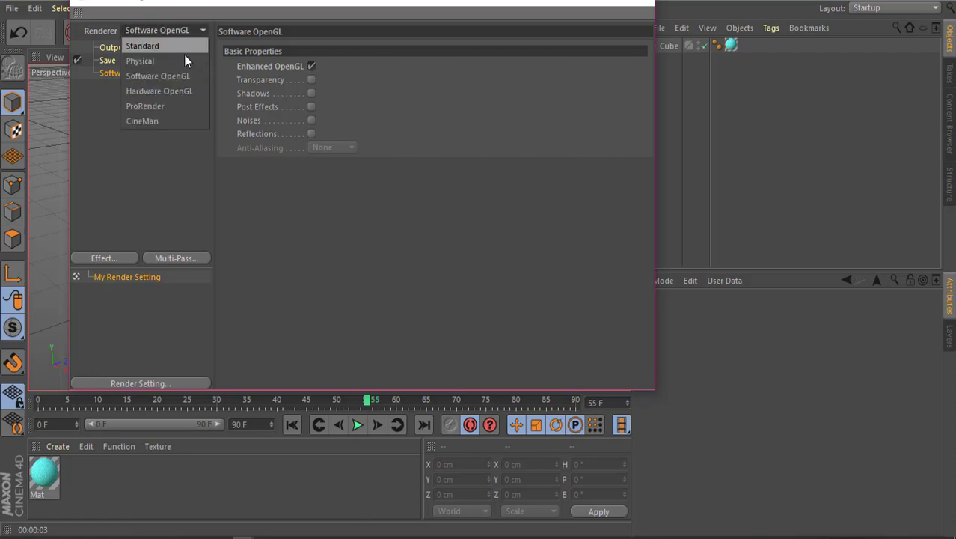
pyautogui.click(168, 91)
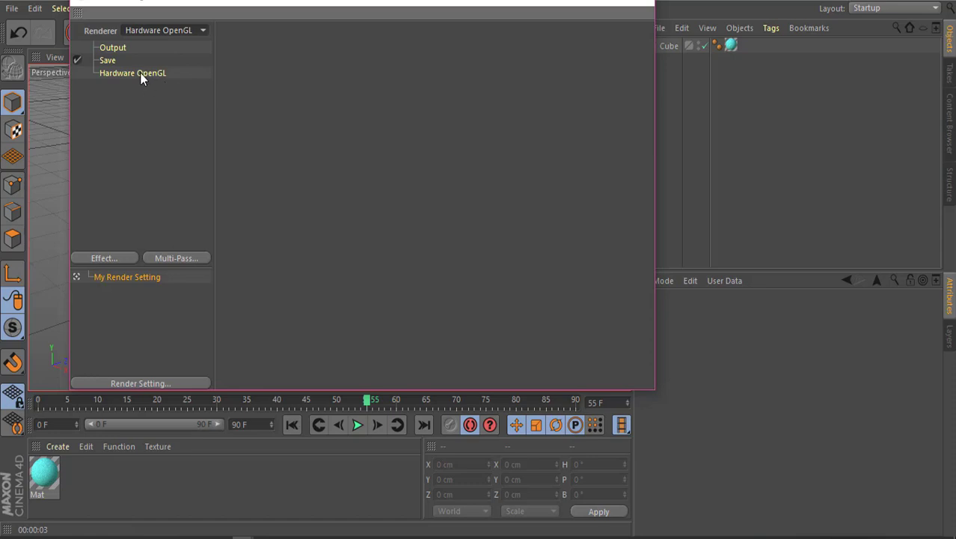
pyautogui.click(139, 72)
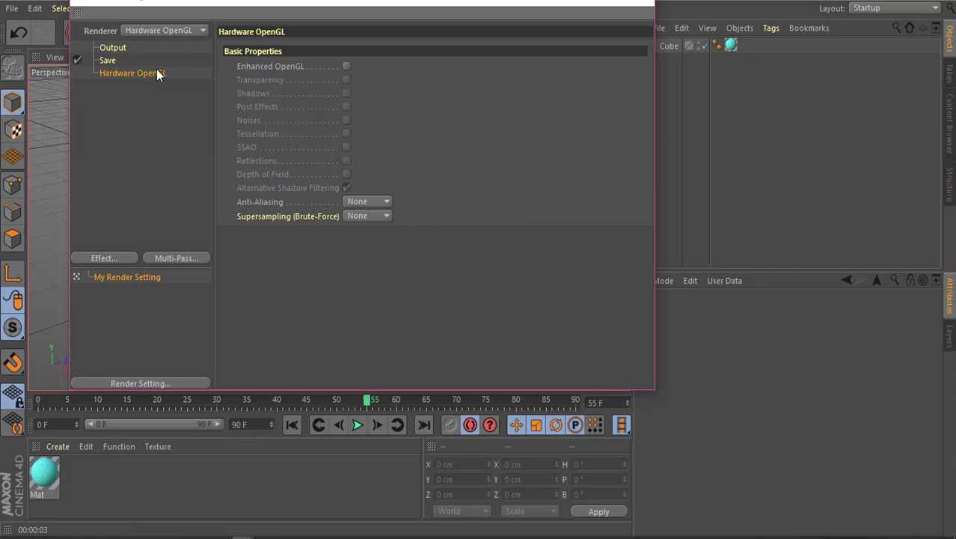
pyautogui.click(348, 66)
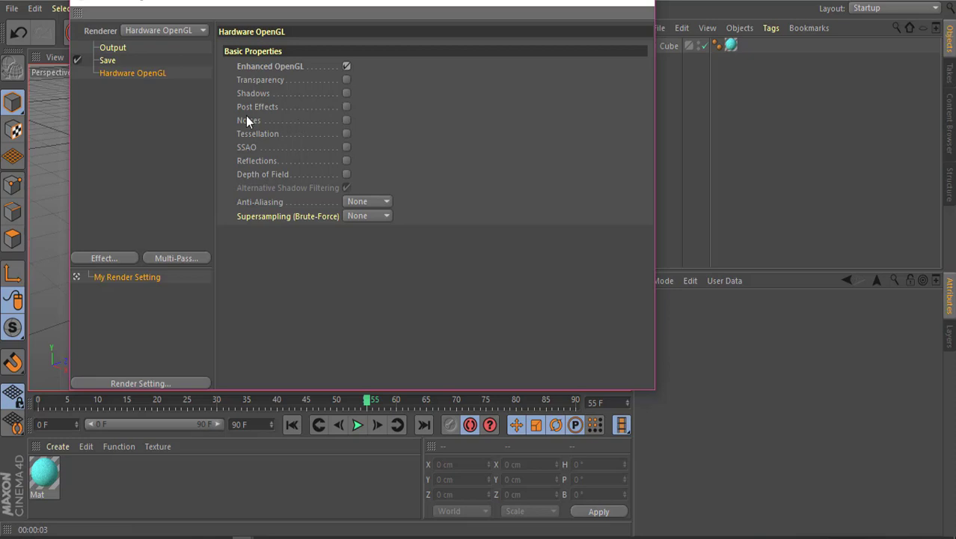
pyautogui.click(205, 30)
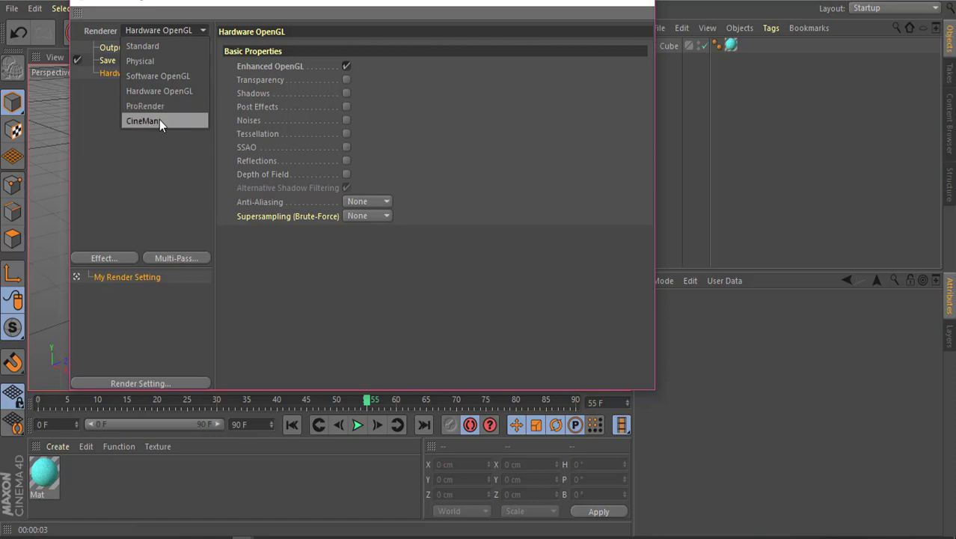
# Step: Choose CineMan as the renderer and review the Output, Save and CineMan settings pages
pyautogui.click(159, 122)
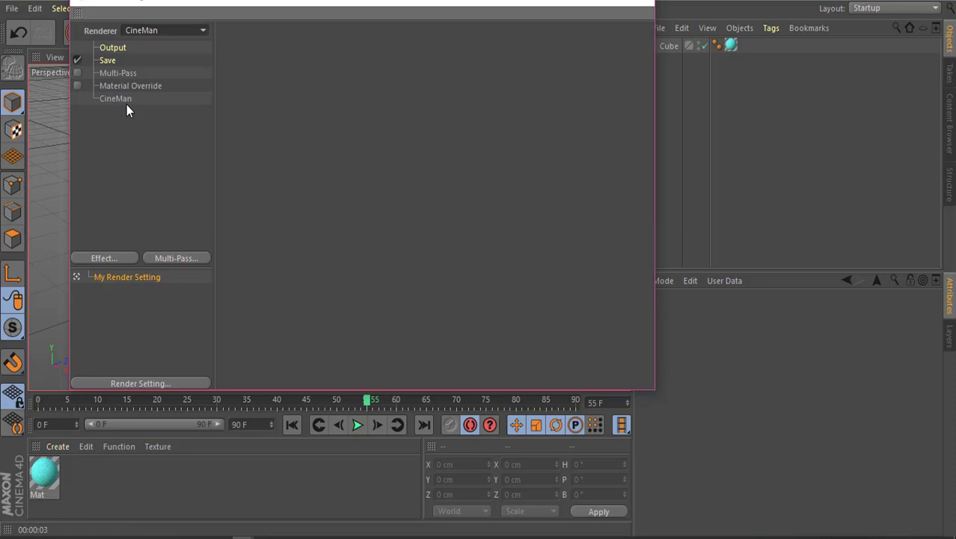
pyautogui.click(105, 53)
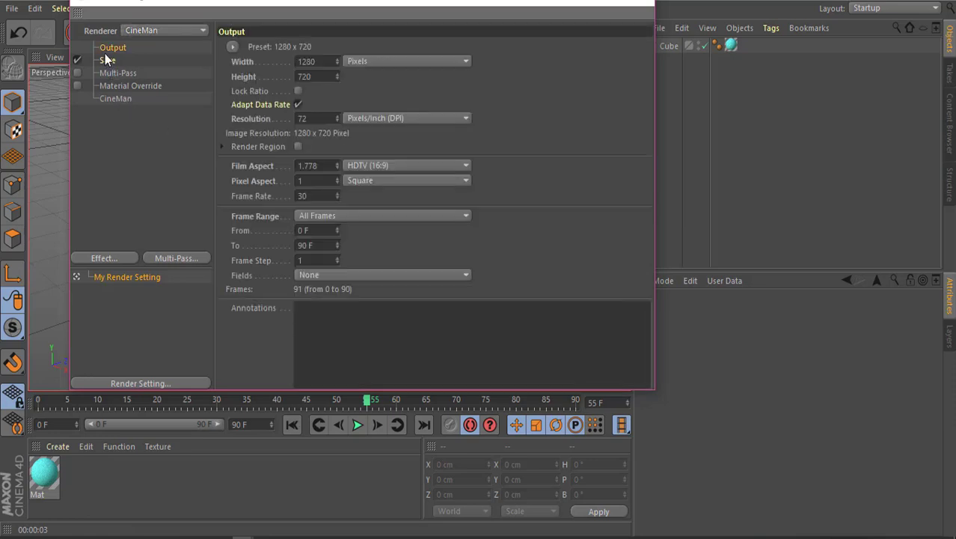
pyautogui.click(113, 60)
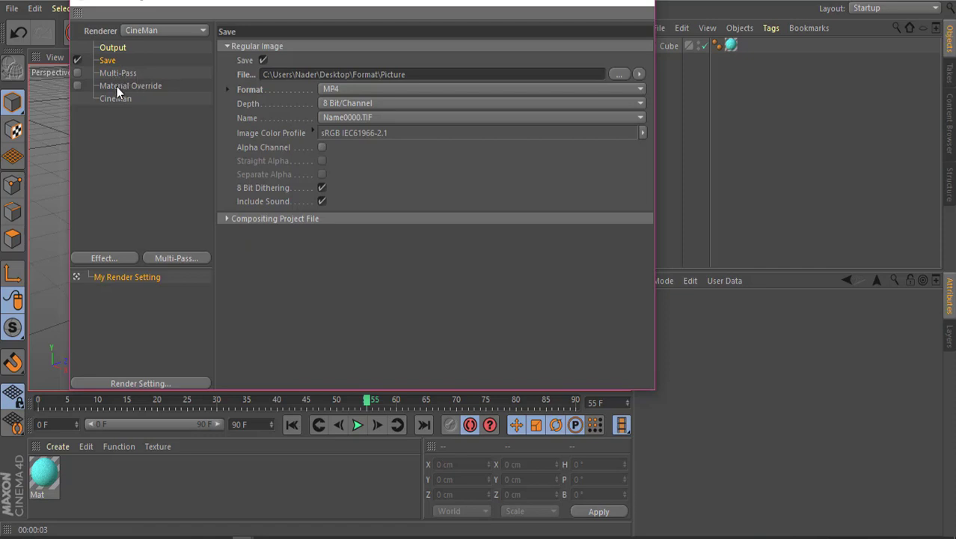
pyautogui.click(122, 99)
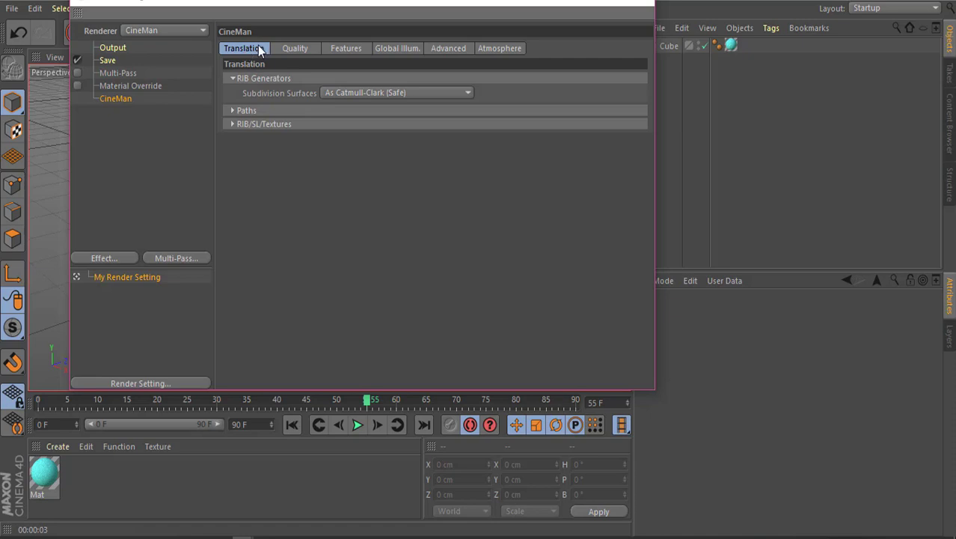
# Step: Browse CineMan's quality, features, GI, advanced and atmosphere tabs, ending on Advanced (bucket 16, grid 256)
pyautogui.click(299, 47)
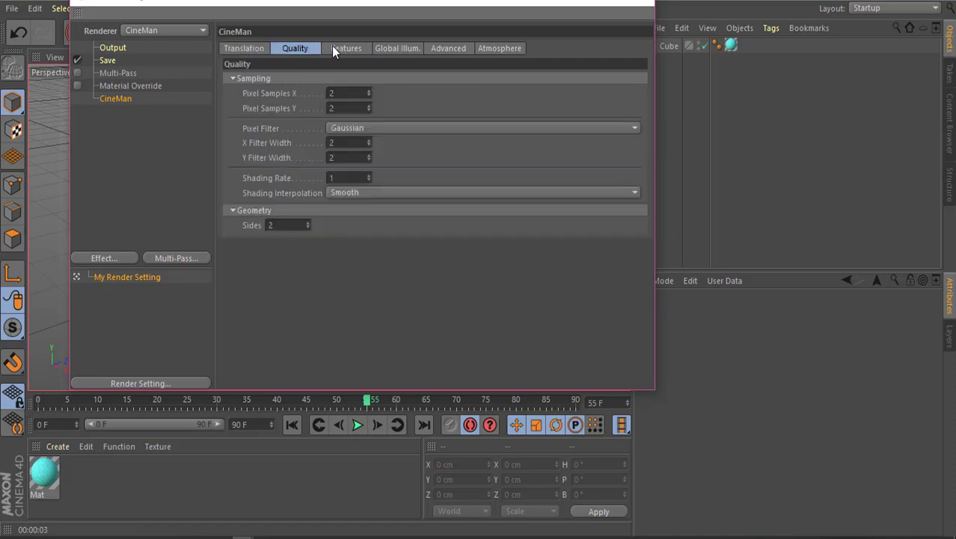
pyautogui.click(333, 47)
pyautogui.click(397, 49)
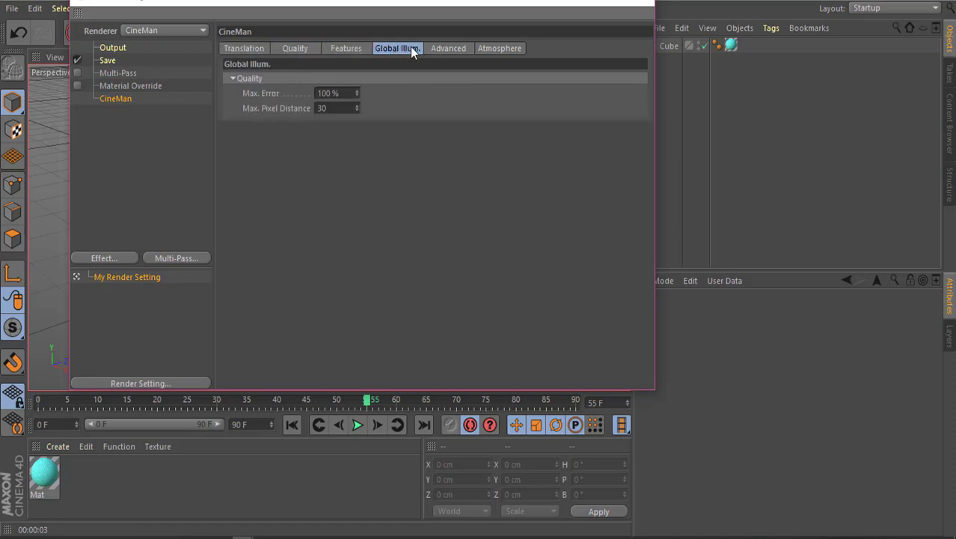
pyautogui.click(453, 53)
pyautogui.click(501, 49)
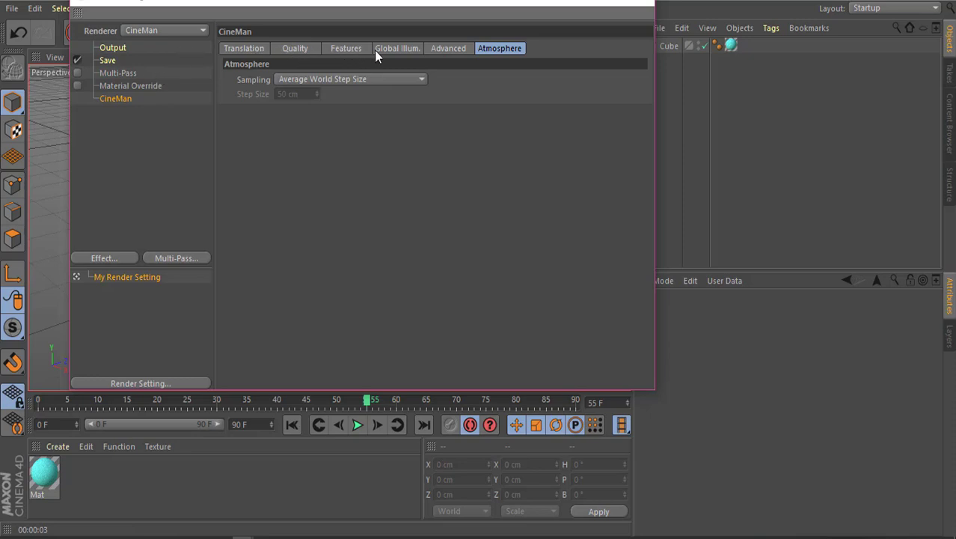
pyautogui.click(452, 47)
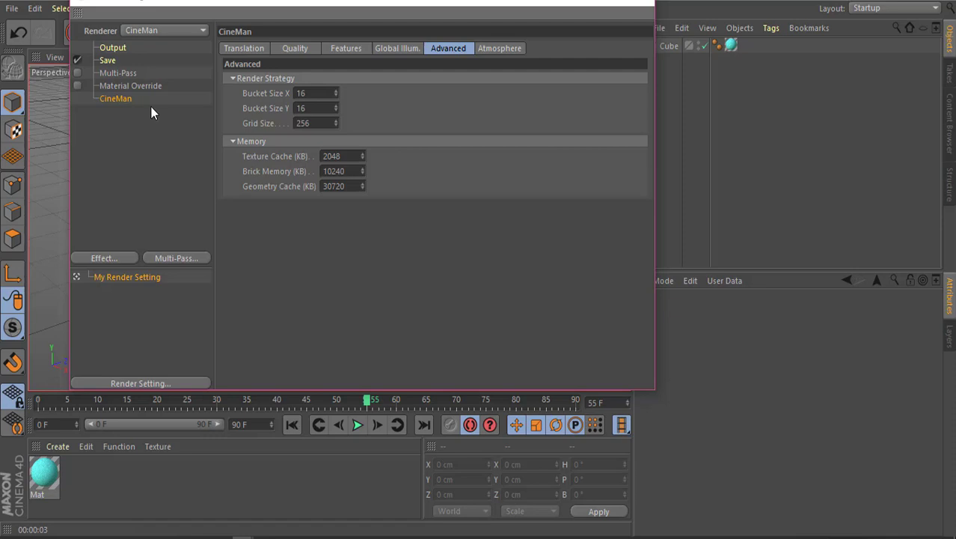
pyautogui.click(202, 31)
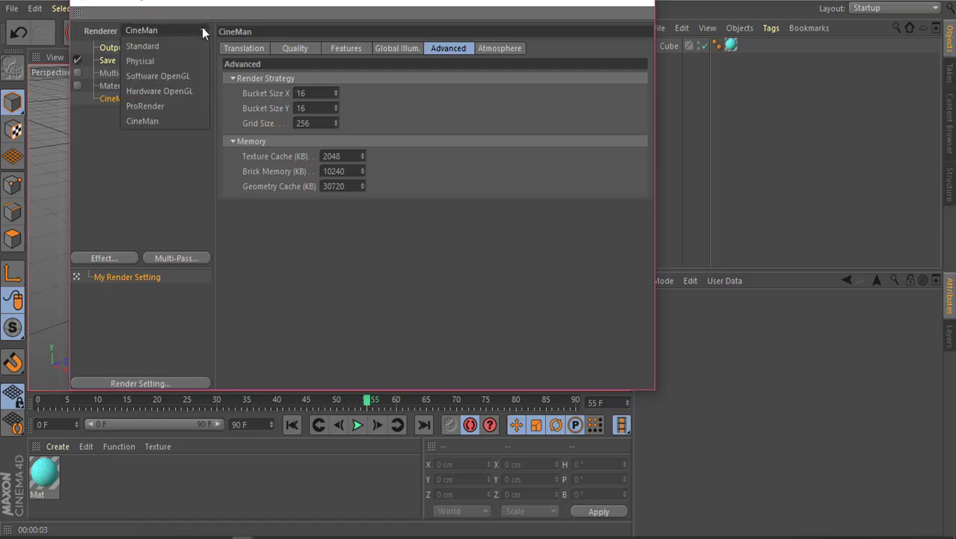
# Step: Try ProRender, revert the renderer to Standard, close Render Settings, and render the perspective view
pyautogui.click(153, 104)
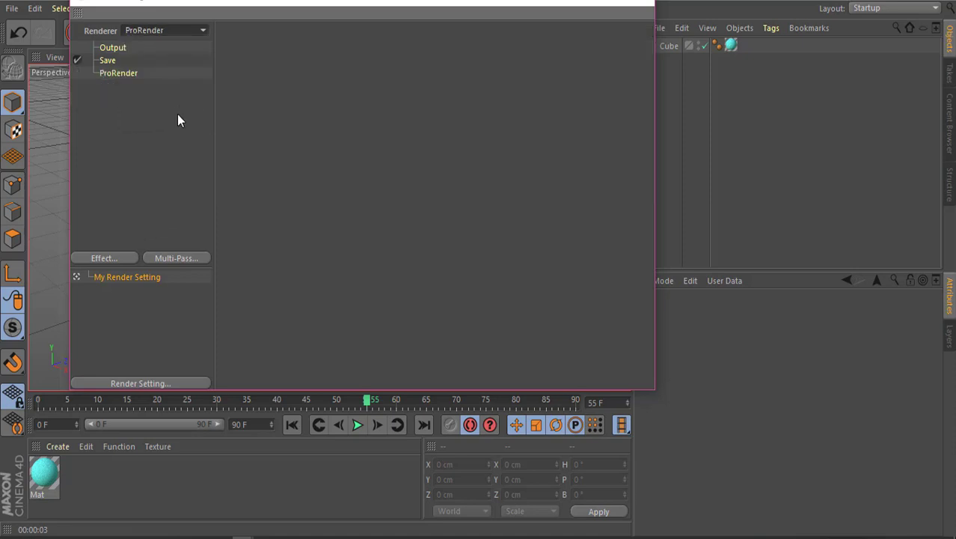
pyautogui.click(131, 73)
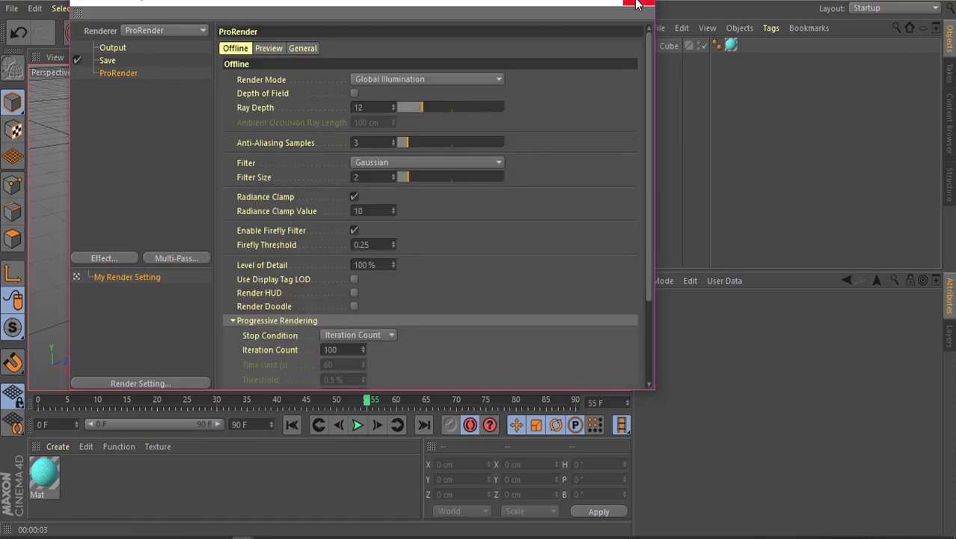
pyautogui.click(203, 31)
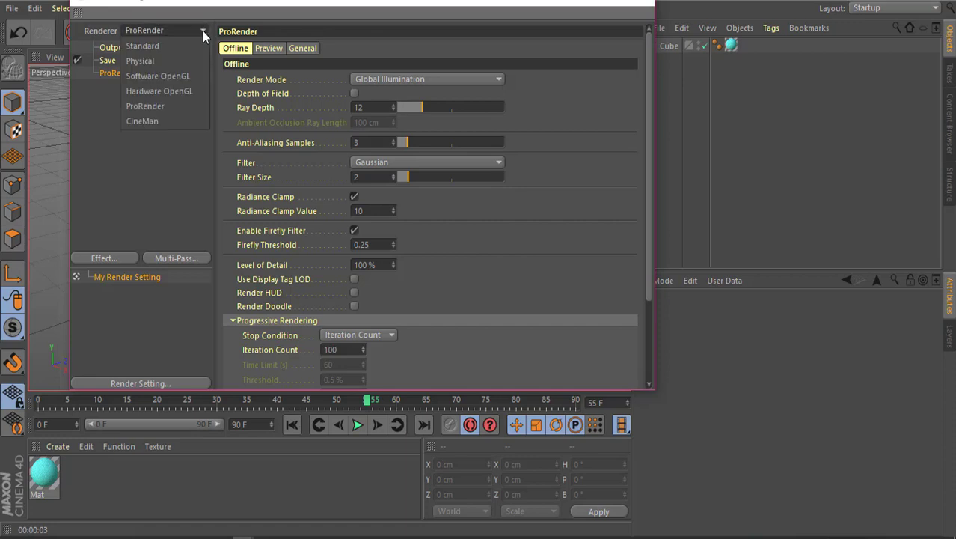
pyautogui.click(163, 44)
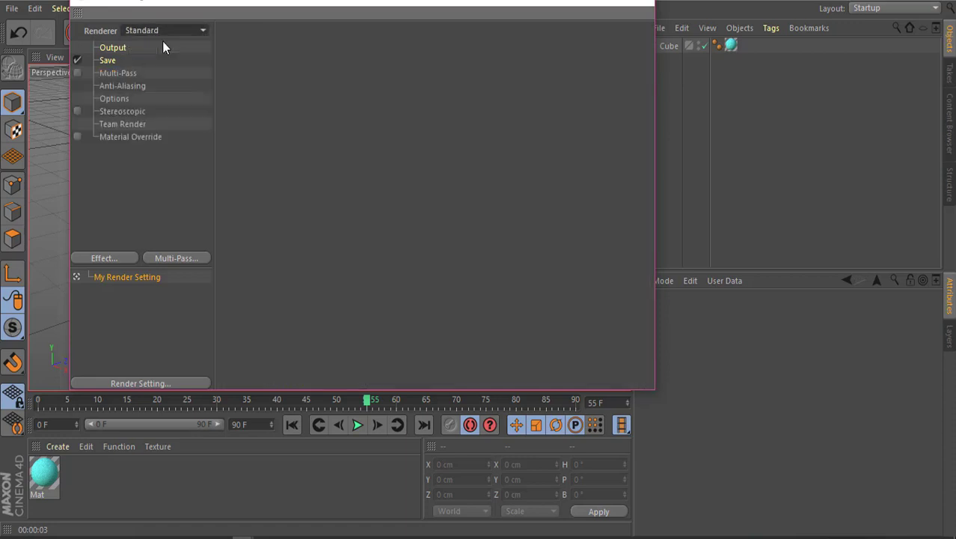
pyautogui.click(648, 3)
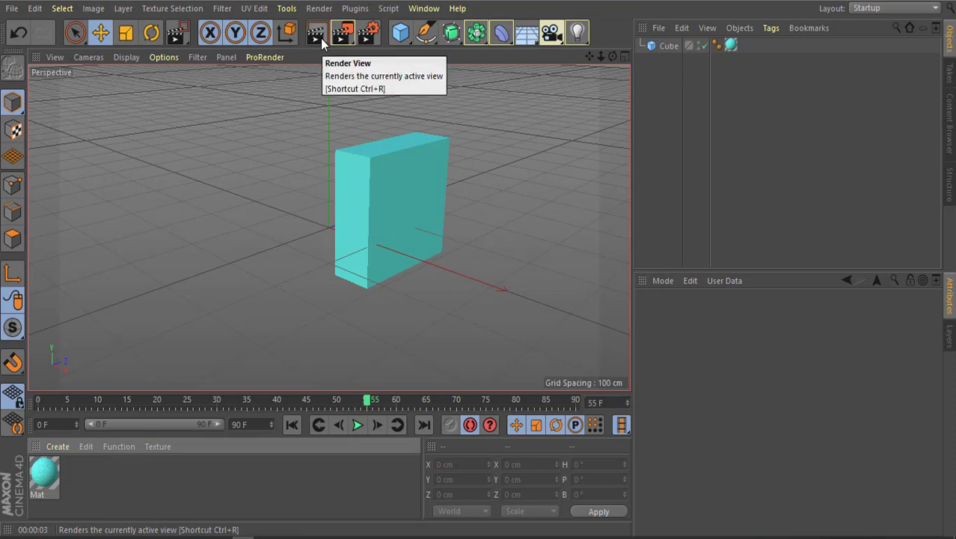
pyautogui.click(320, 38)
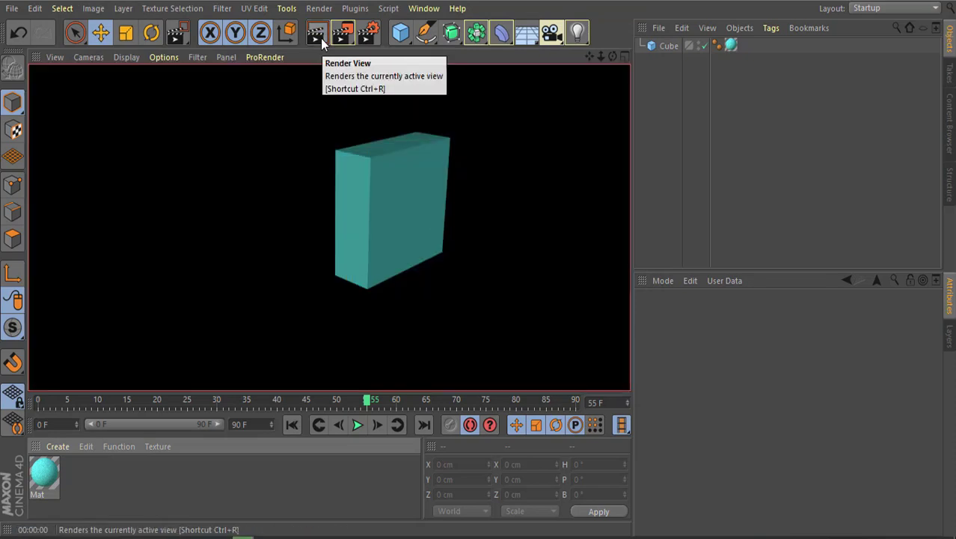
# Step: Set 'My Render Setting' to ProRender, close the dialog, and start a ProRender render of the view
pyautogui.click(366, 37)
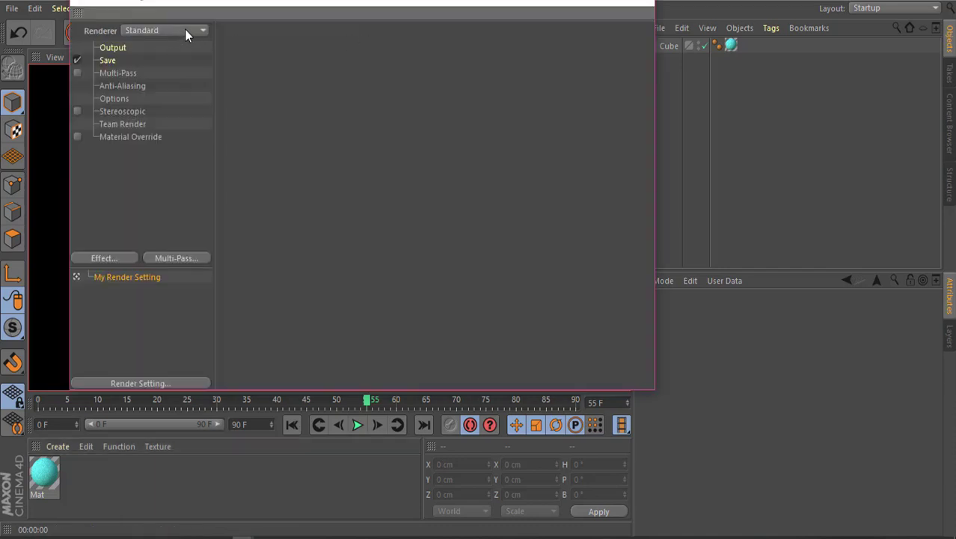
pyautogui.click(200, 30)
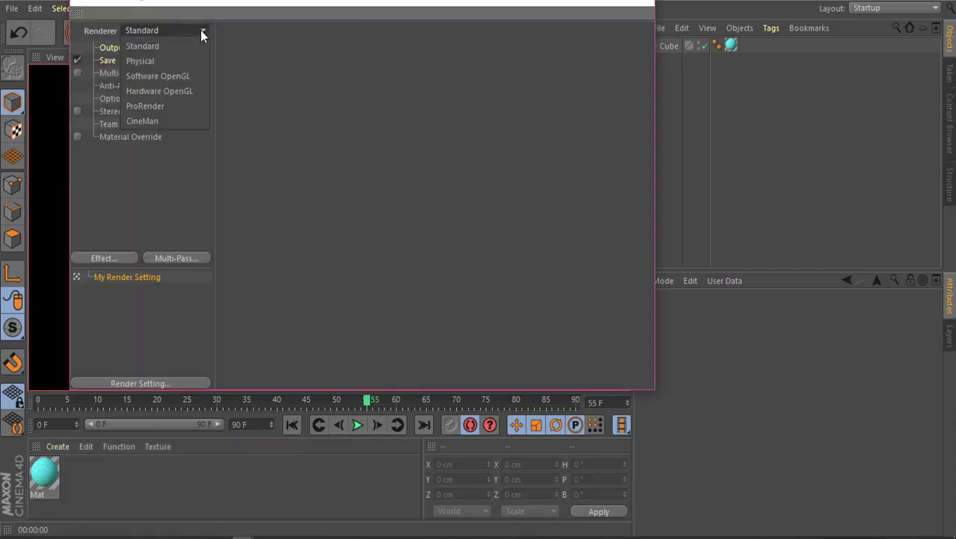
pyautogui.click(155, 106)
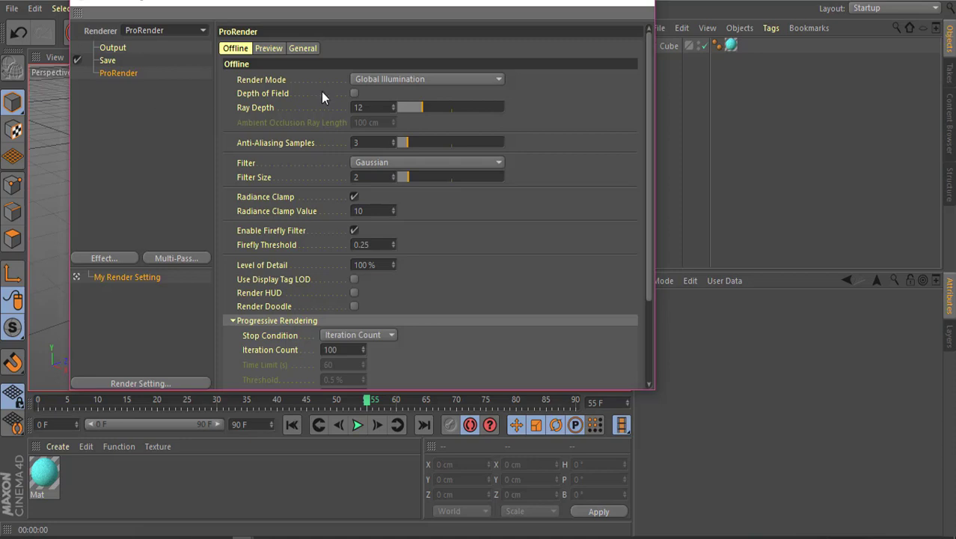
pyautogui.click(644, 5)
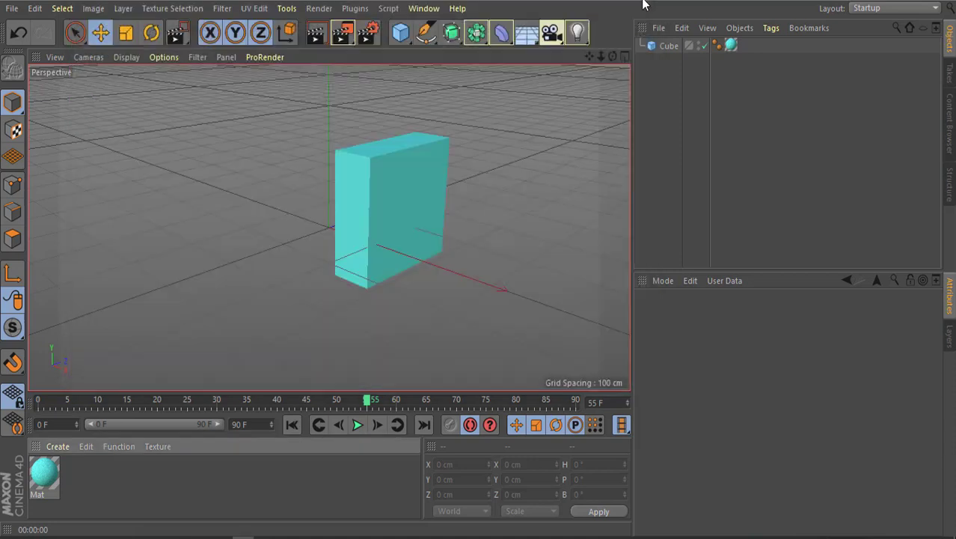
pyautogui.click(316, 34)
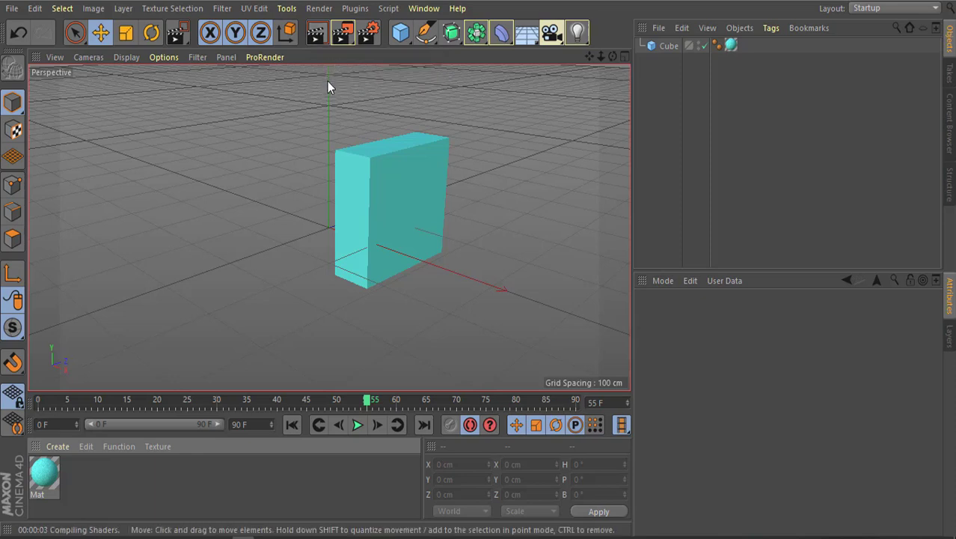
pyautogui.click(318, 37)
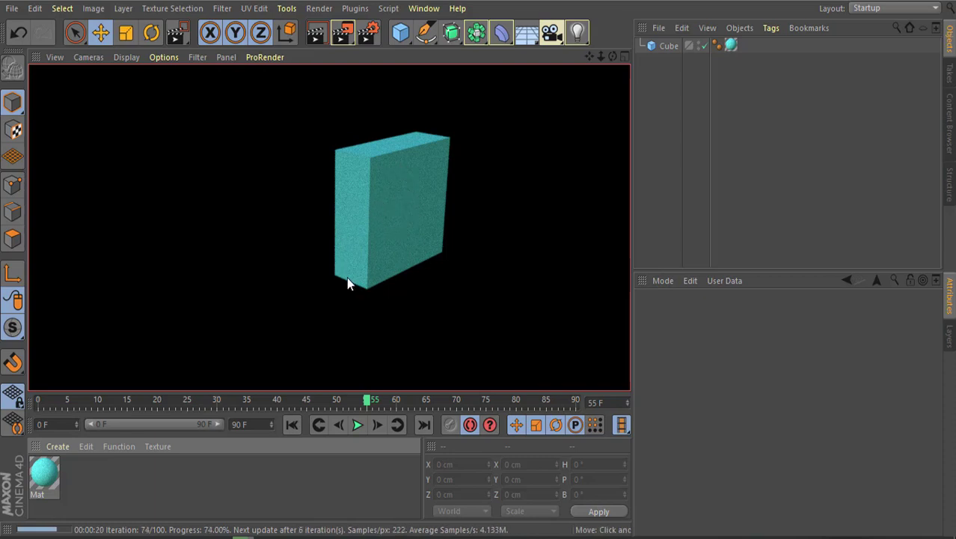
pyautogui.click(297, 289)
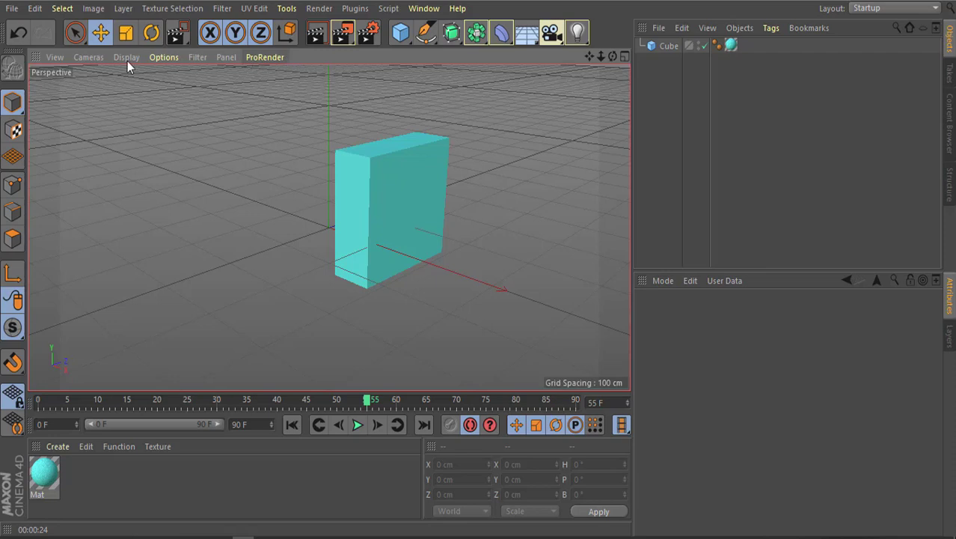
# Step: Start the viewport's live ProRender preview twice, dismissing the unknown-error and scene-update error dialogs each time
pyautogui.click(267, 58)
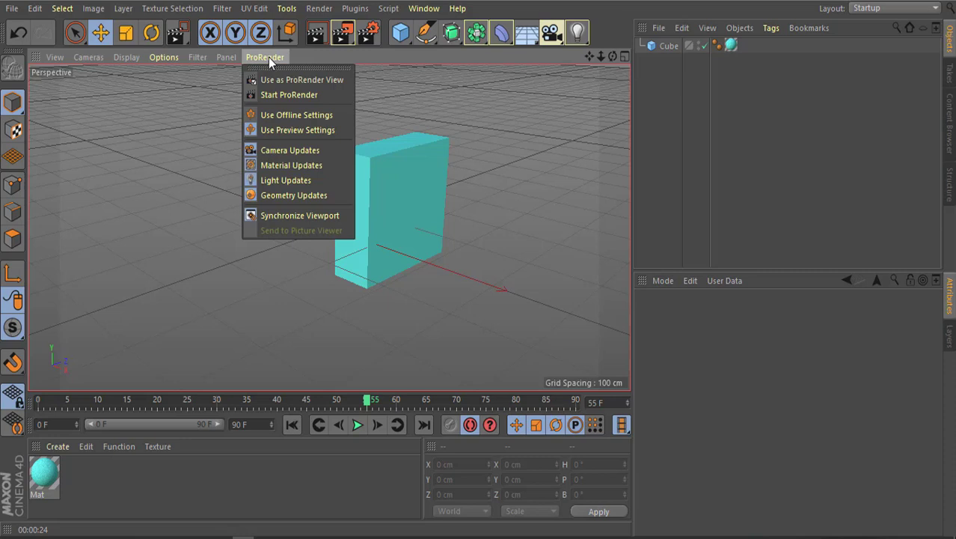
pyautogui.click(282, 95)
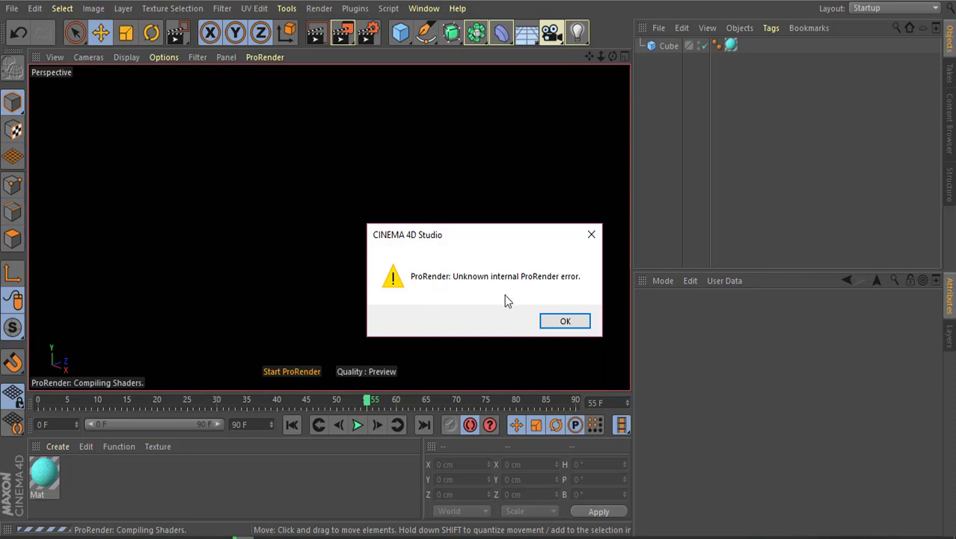
pyautogui.click(566, 323)
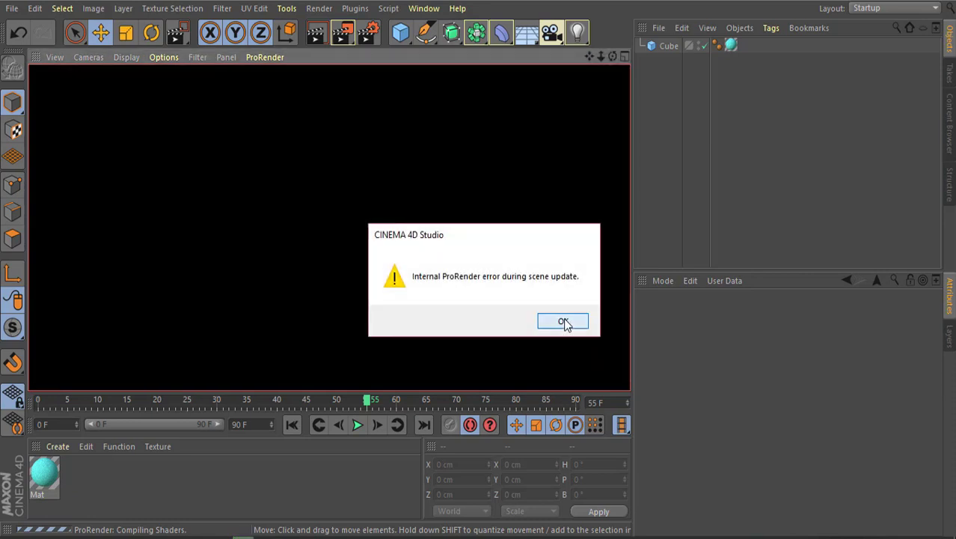
pyautogui.click(564, 322)
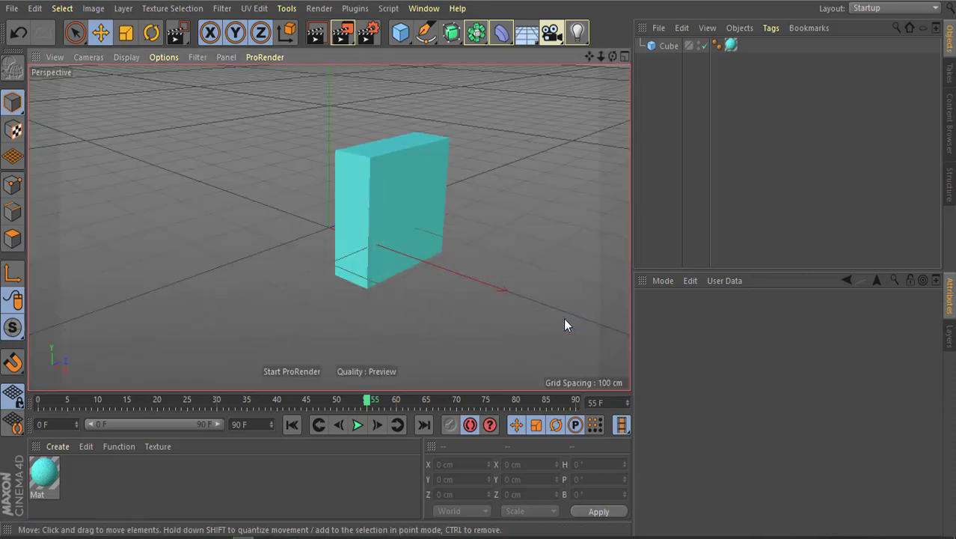
pyautogui.click(299, 372)
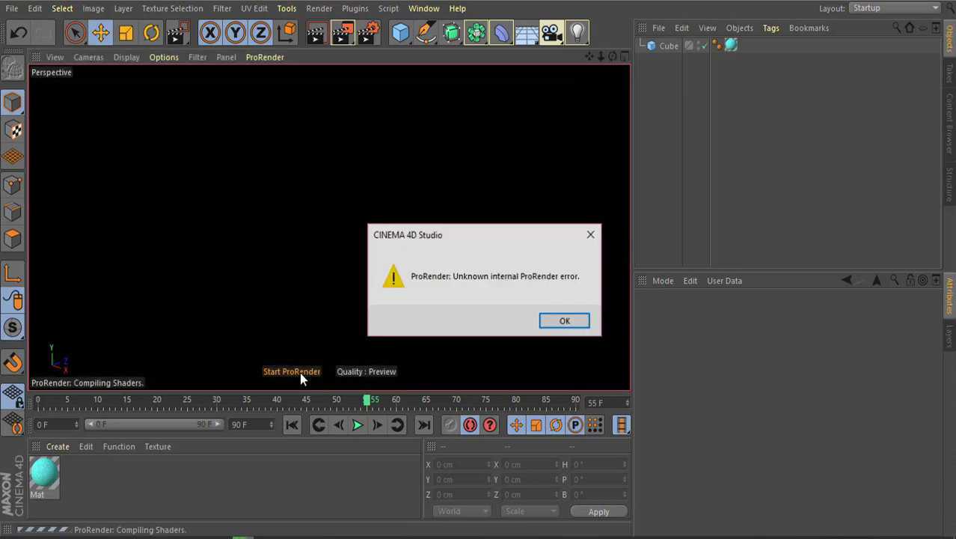
pyautogui.click(558, 322)
pyautogui.click(558, 321)
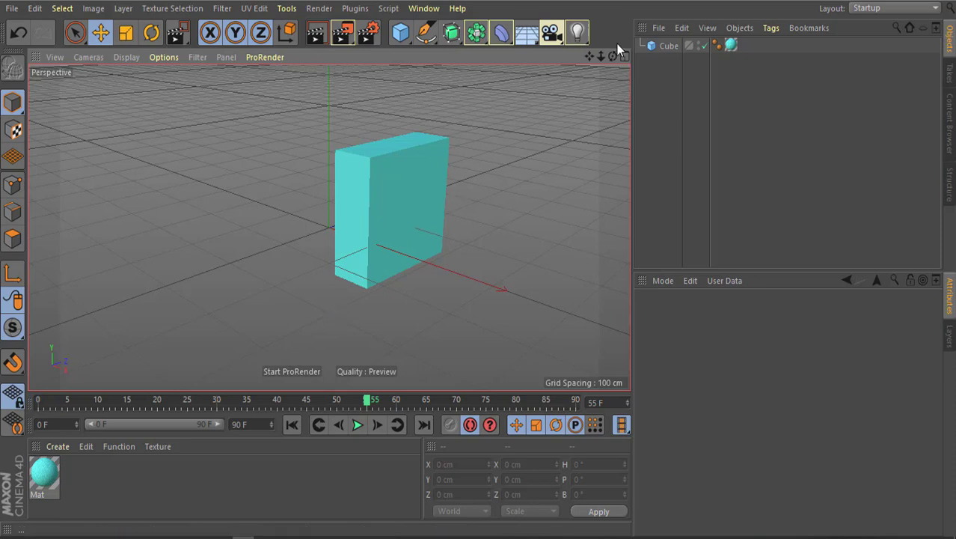
# Step: Orbit the perspective view so the cyan cube is seen from the front
pyautogui.moveTo(610, 56); pyautogui.dragTo(611, 55)
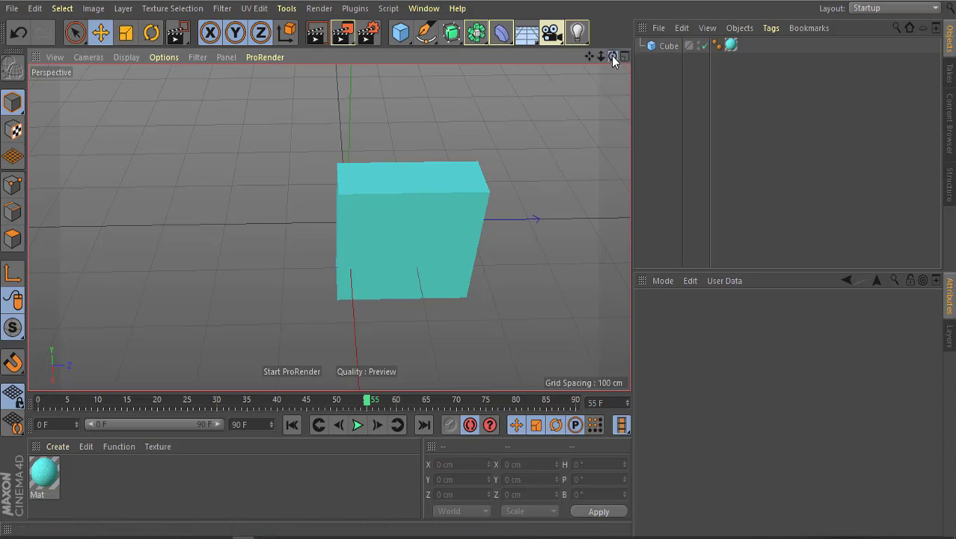
pyautogui.moveTo(611, 55); pyautogui.dragTo(611, 55)
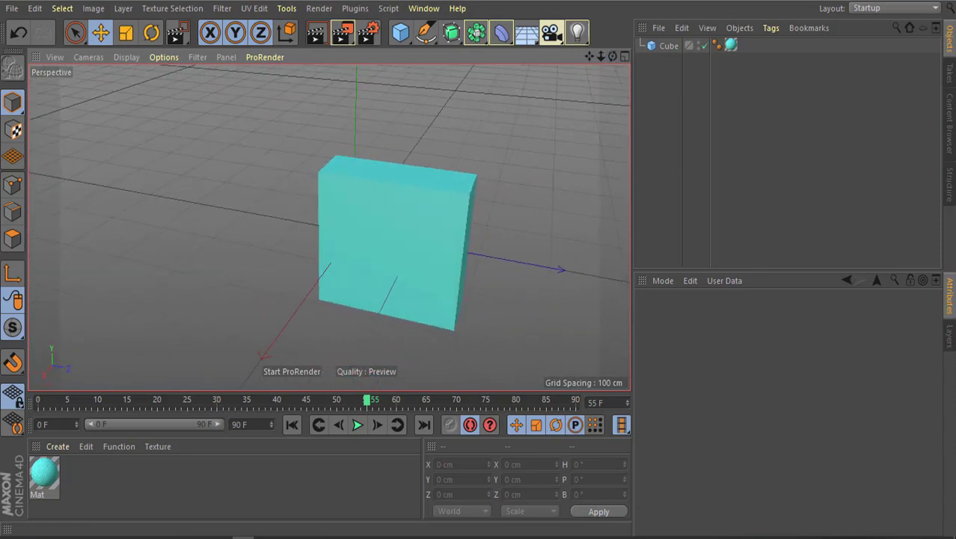
# Step: Try Render > Interactive Render Region on the viewport, then orbit to look down on the cube
pyautogui.click(321, 9)
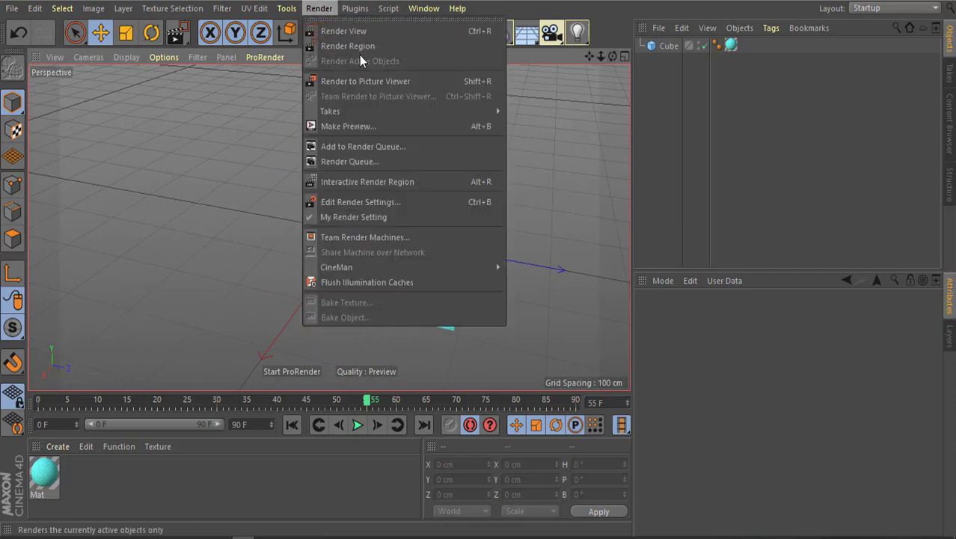
pyautogui.click(427, 182)
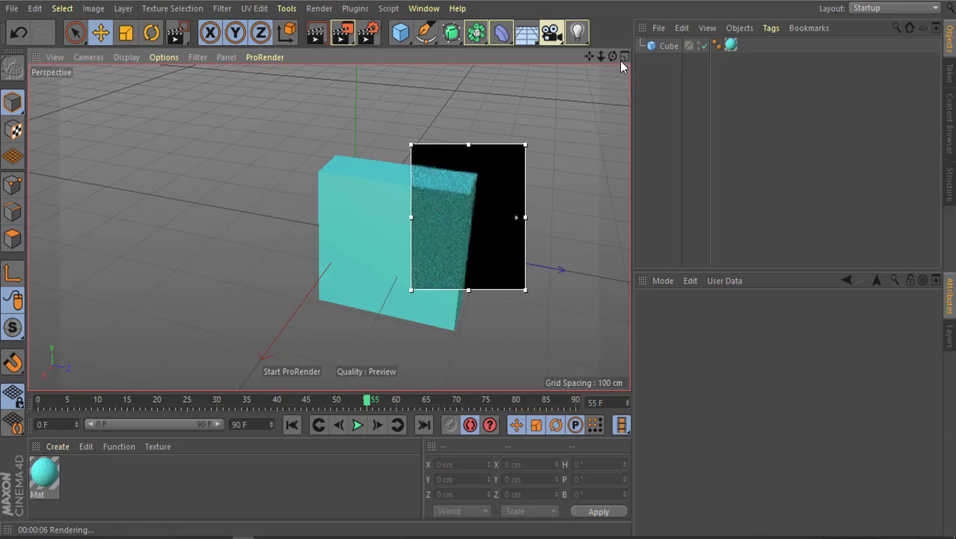
pyautogui.moveTo(612, 56)
pyautogui.mouseDown()
pyautogui.moveTo(569, 82)
pyautogui.moveTo(591, 60)
pyautogui.mouseUp()
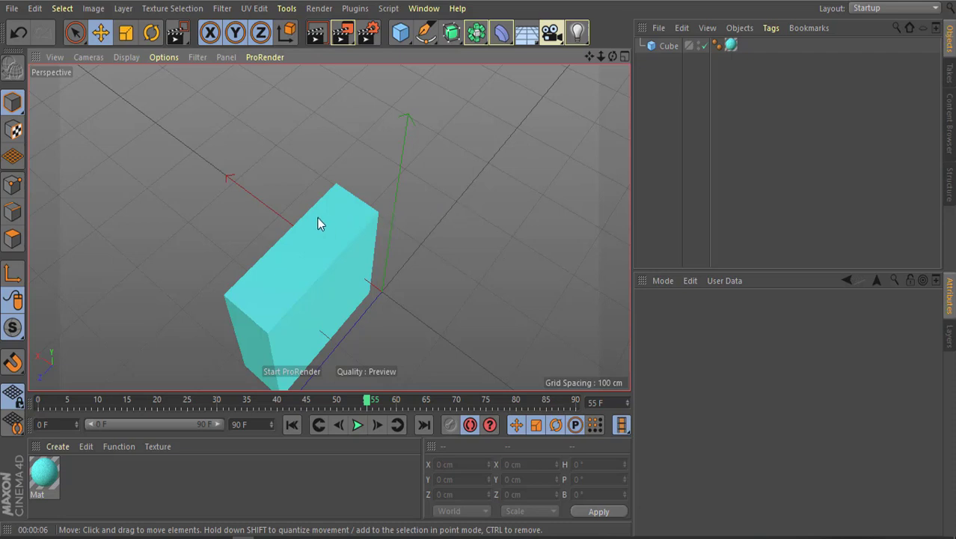
# Step: Reopen Render Settings, set Standard to review the Output and Save pages, then switch to Physical
pyautogui.click(368, 34)
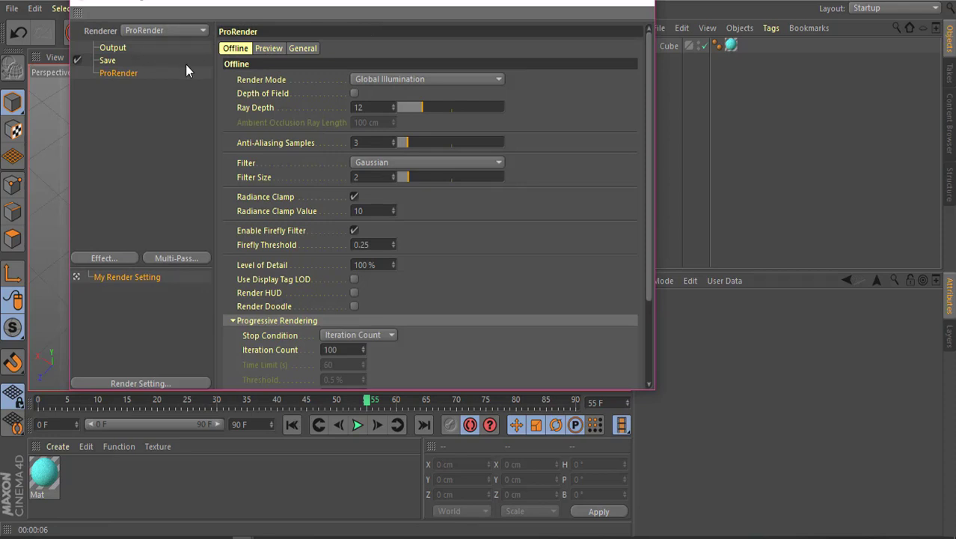
pyautogui.click(201, 29)
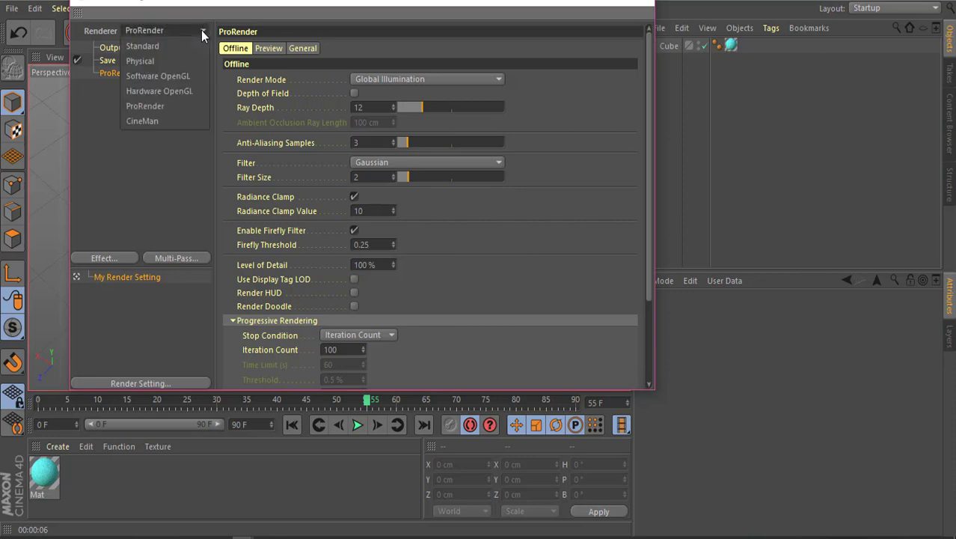
pyautogui.click(163, 47)
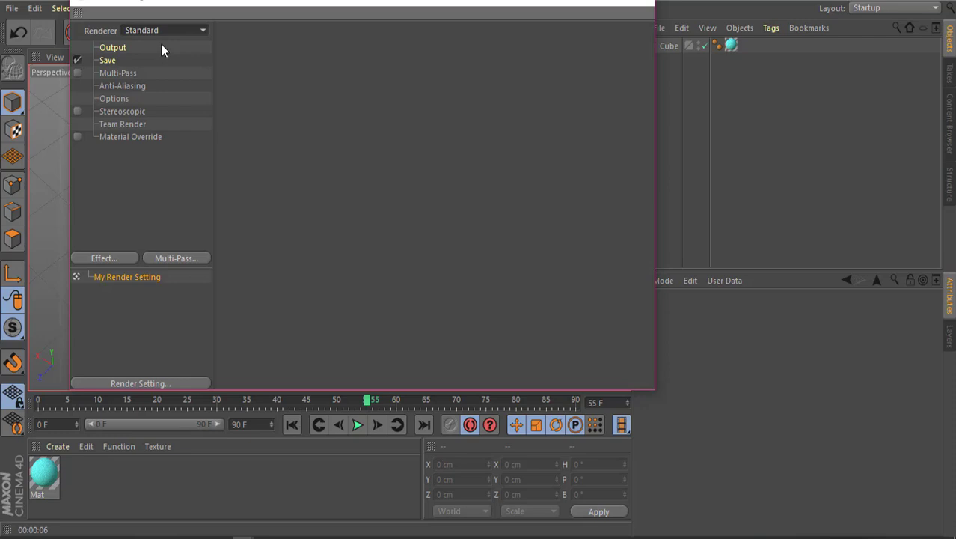
pyautogui.click(119, 86)
pyautogui.click(112, 47)
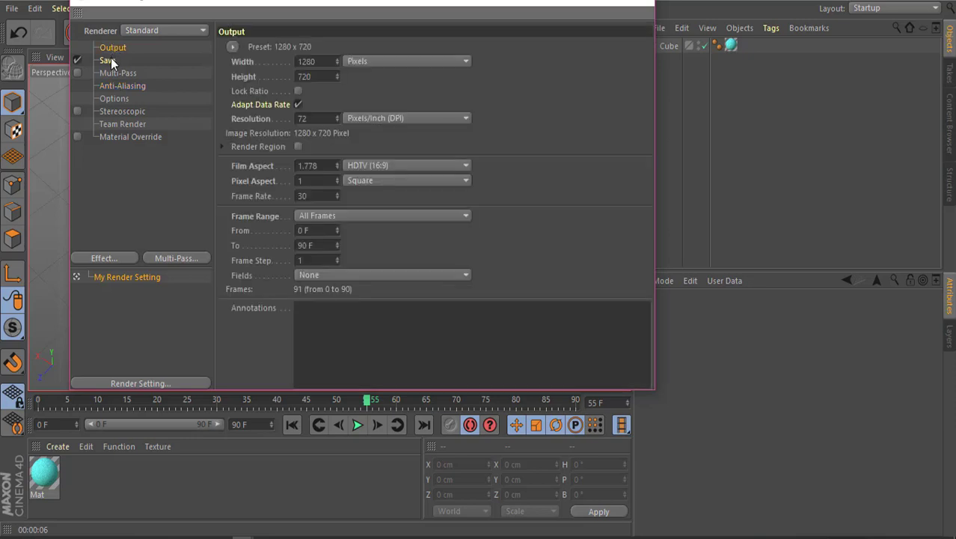
pyautogui.click(111, 59)
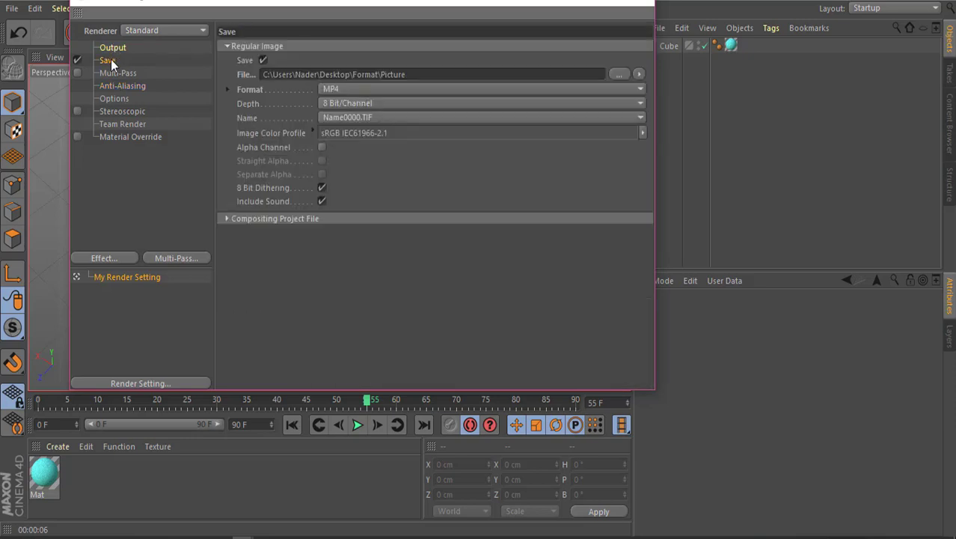
pyautogui.click(200, 31)
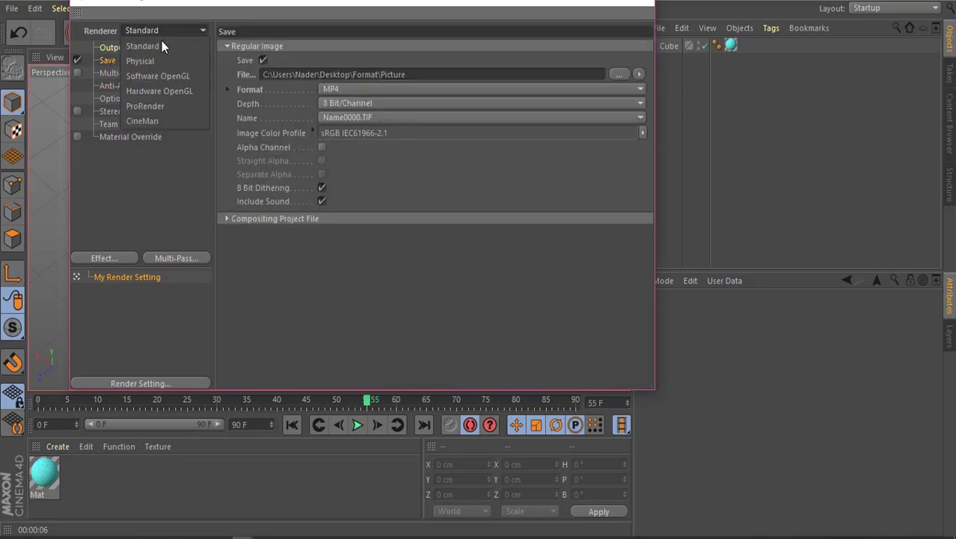
pyautogui.click(150, 60)
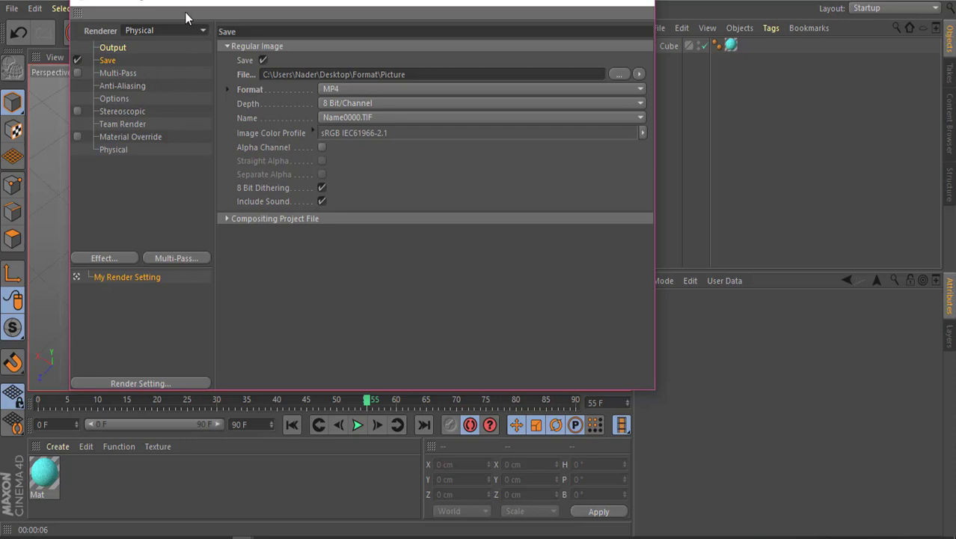
# Step: Cycle the renderer through Software OpenGL, Hardware OpenGL and ProRender, settle on CineMan, and close Render Settings
pyautogui.click(205, 30)
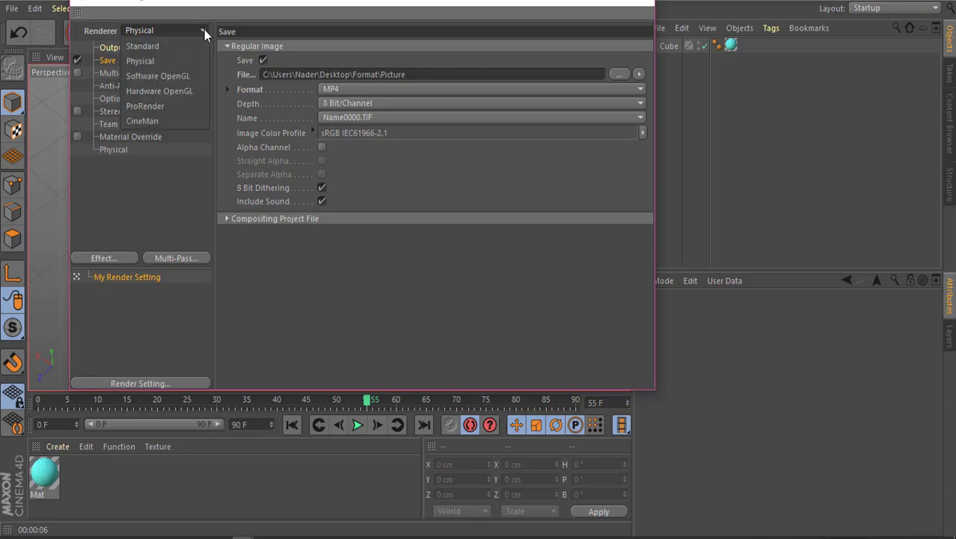
pyautogui.click(162, 74)
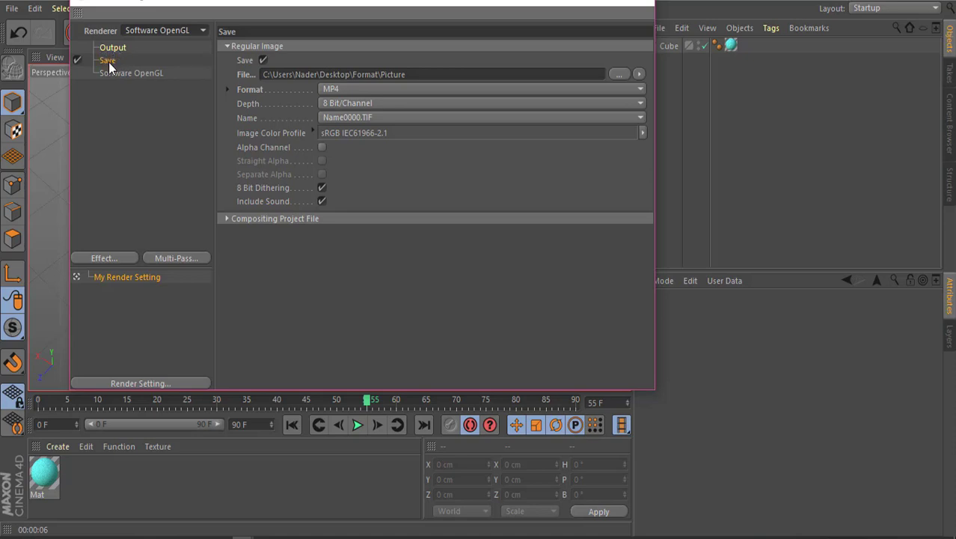
pyautogui.click(203, 30)
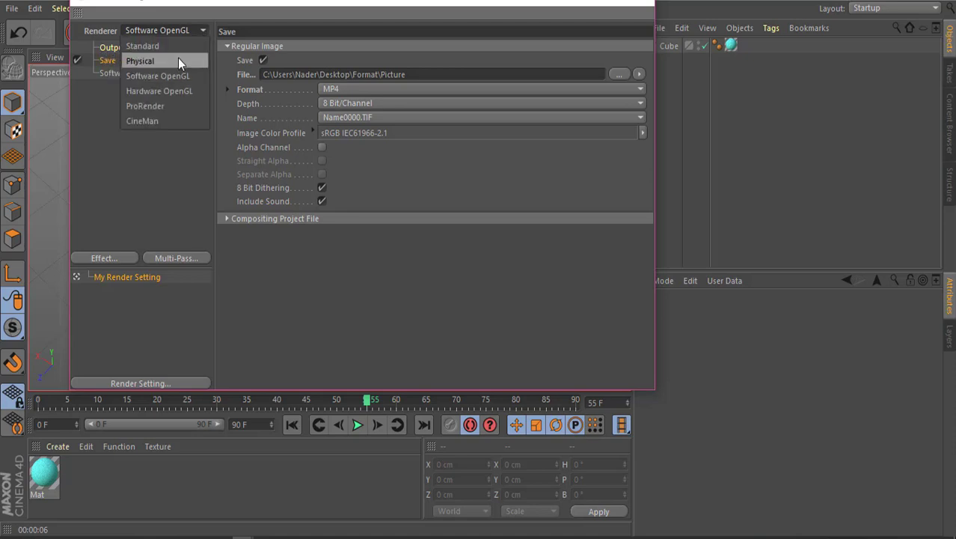
pyautogui.click(170, 89)
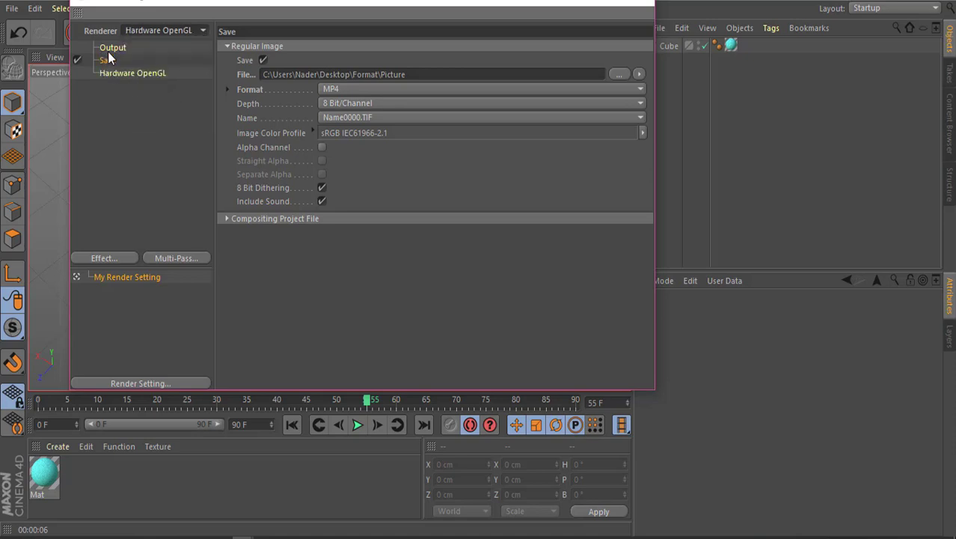
pyautogui.click(208, 29)
pyautogui.click(159, 105)
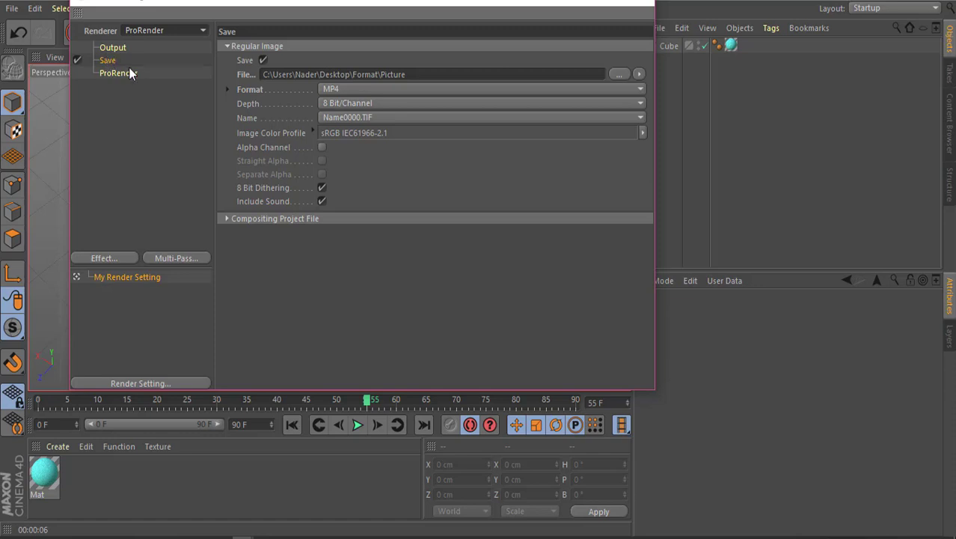
pyautogui.click(206, 29)
pyautogui.click(150, 123)
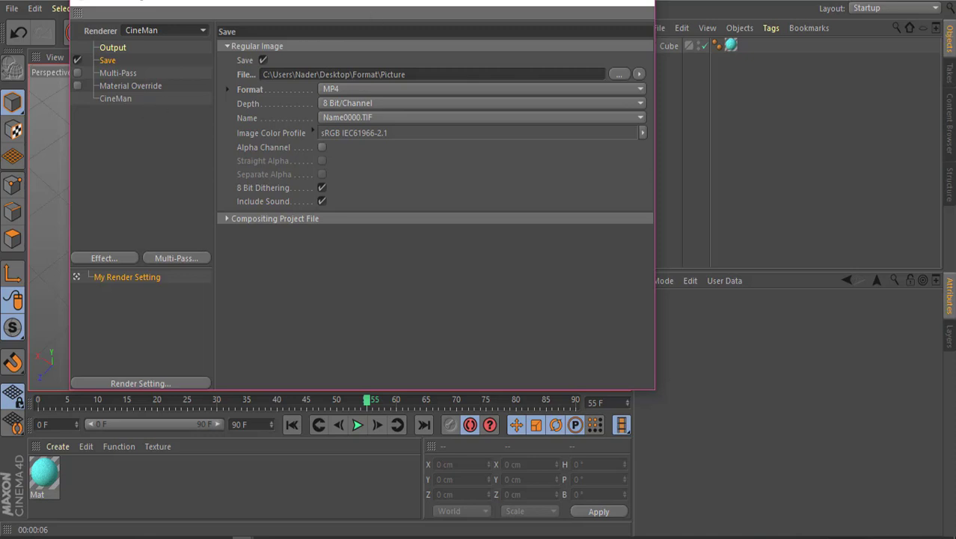
pyautogui.click(645, 3)
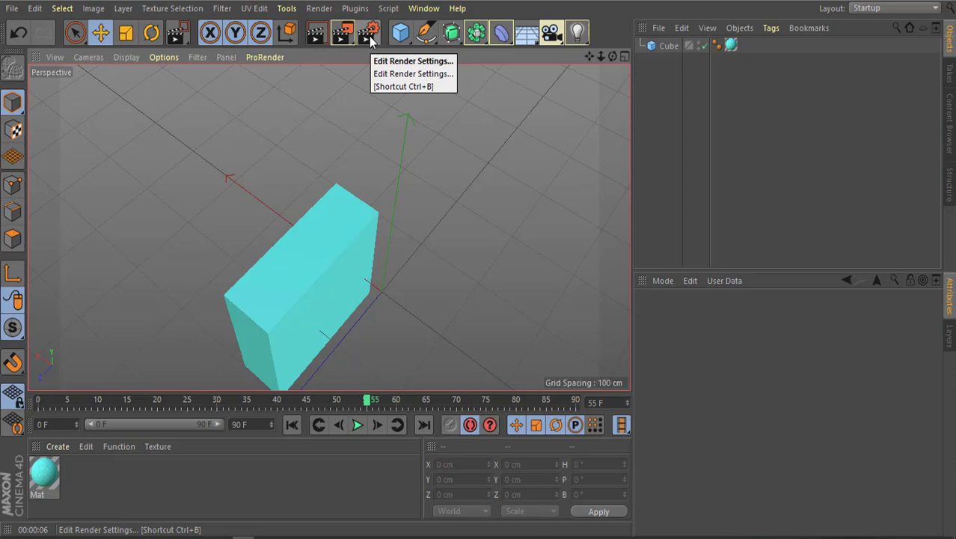
# Step: Reopen Render Settings under CineMan and browse the Effect list twice, adding no effects
pyautogui.click(368, 36)
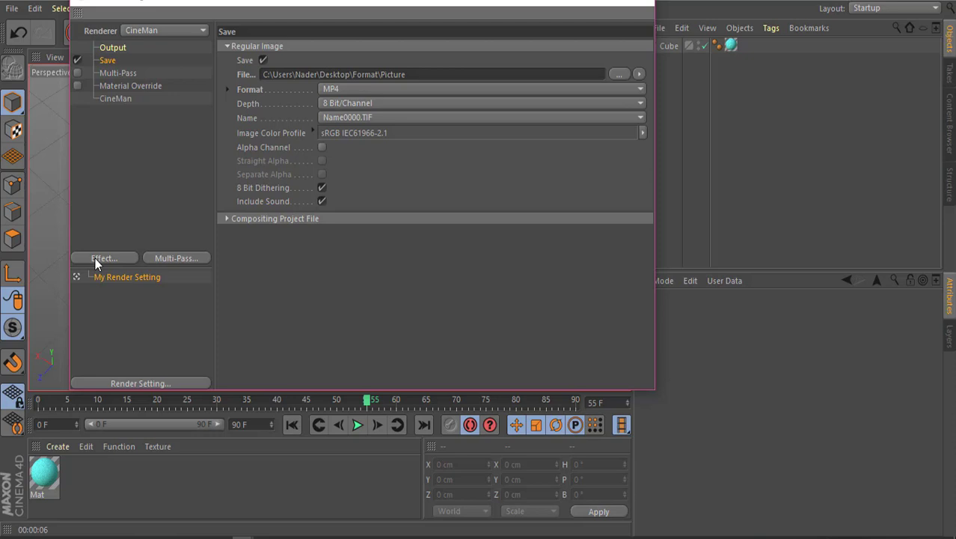
pyautogui.click(96, 258)
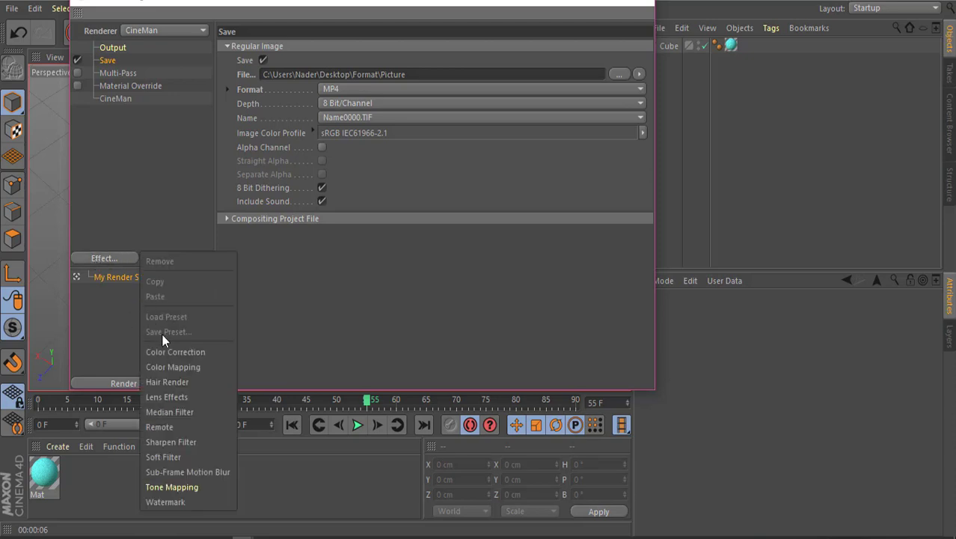
pyautogui.click(107, 258)
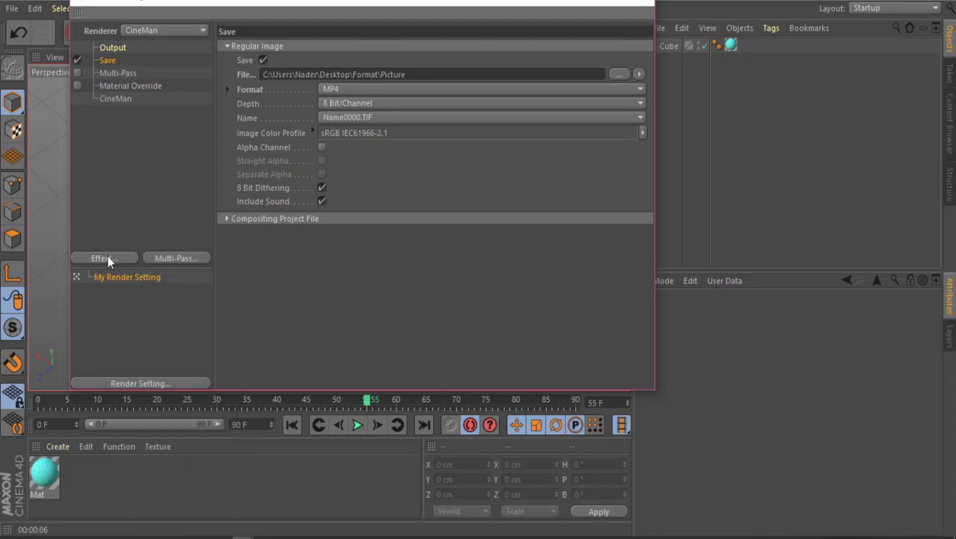
pyautogui.click(107, 258)
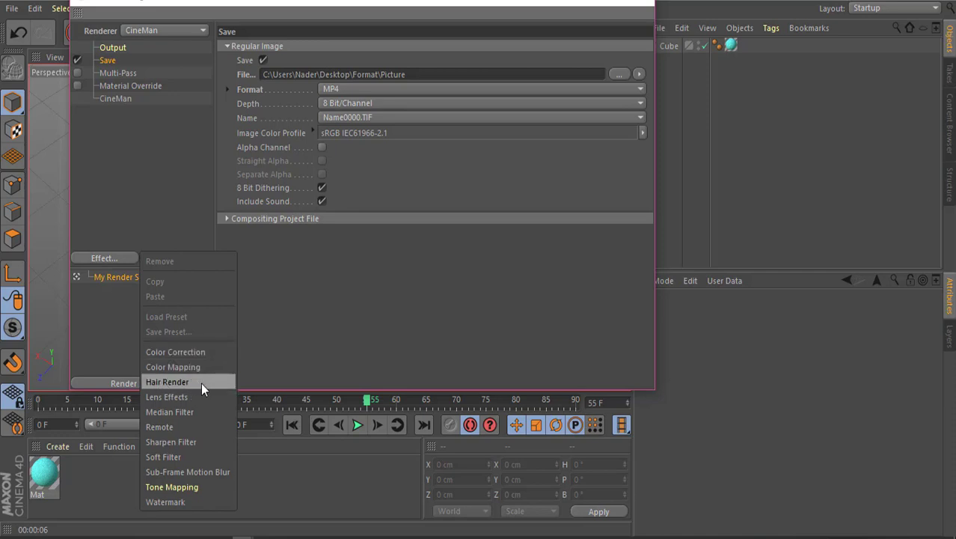
pyautogui.click(115, 345)
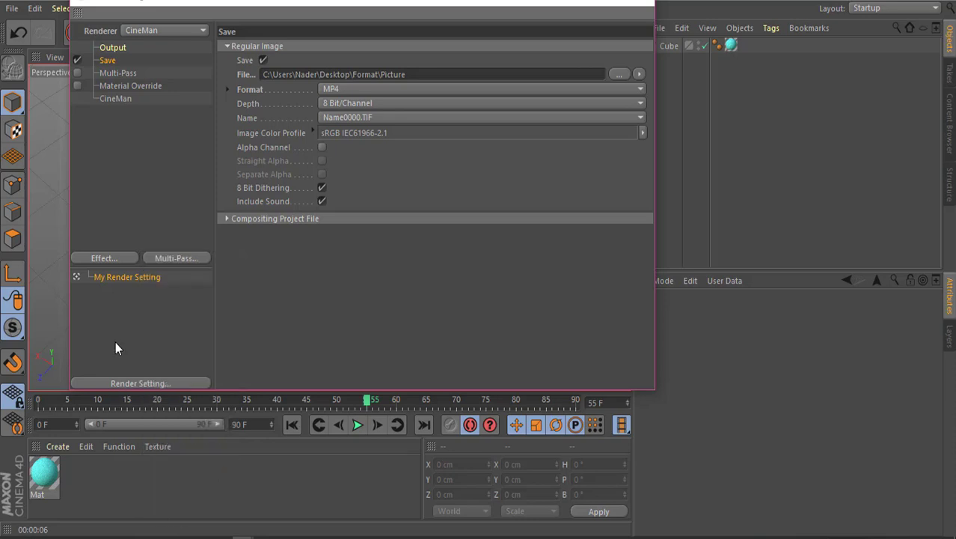
# Step: Check the panel's window options, then browse the Effect list once more without adding any
pyautogui.rightClick(112, 256)
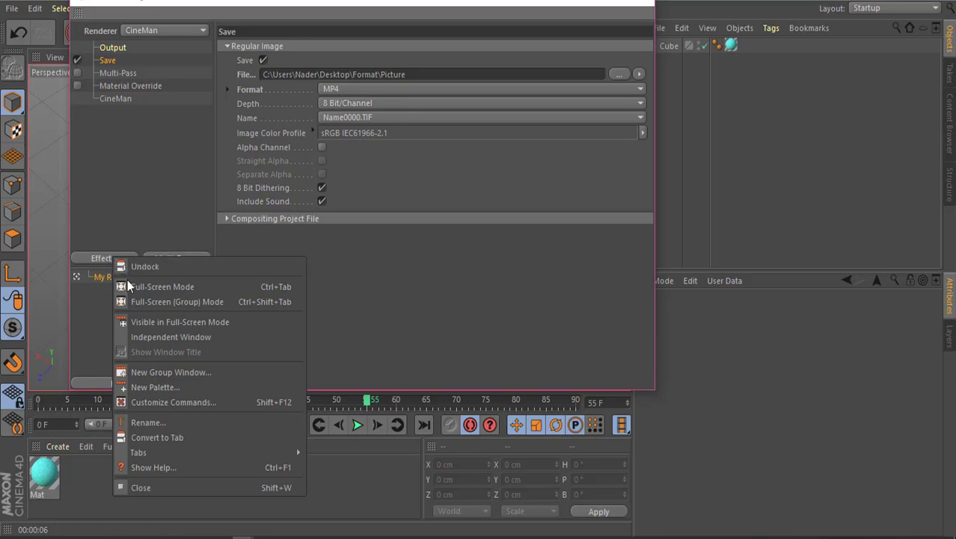
pyautogui.click(97, 257)
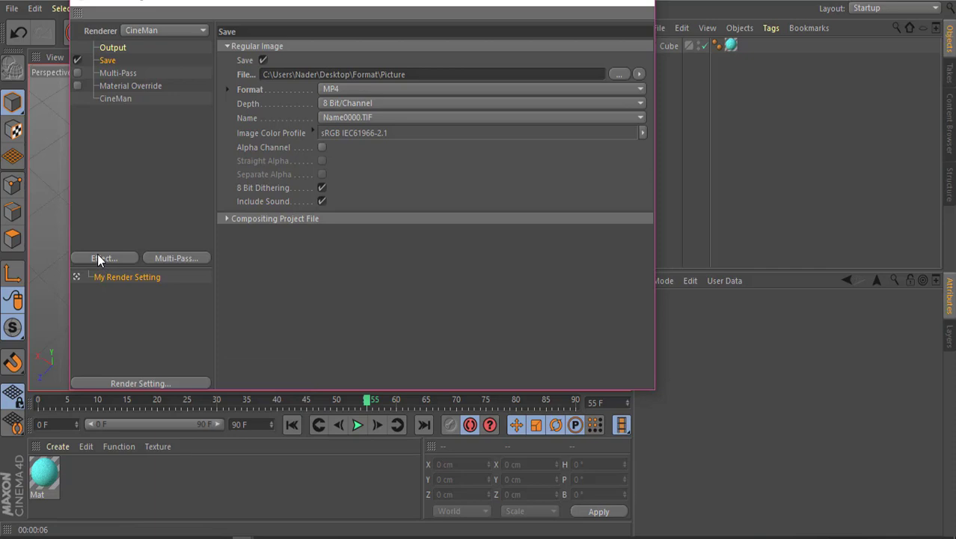
pyautogui.click(98, 258)
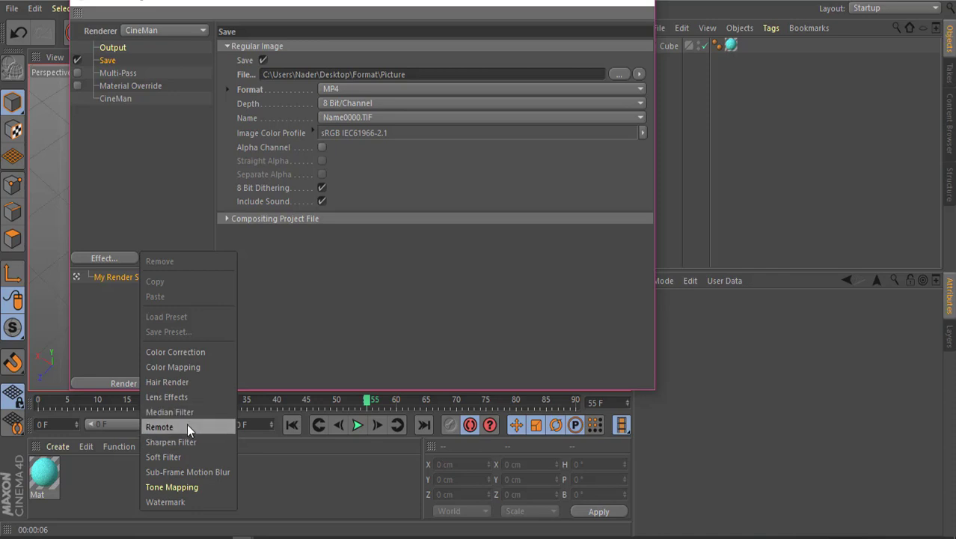
pyautogui.click(107, 344)
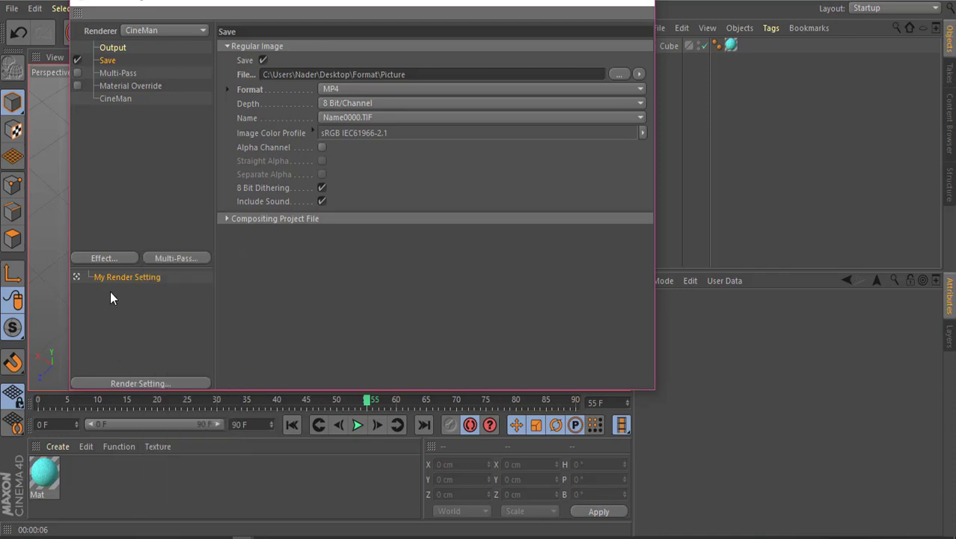